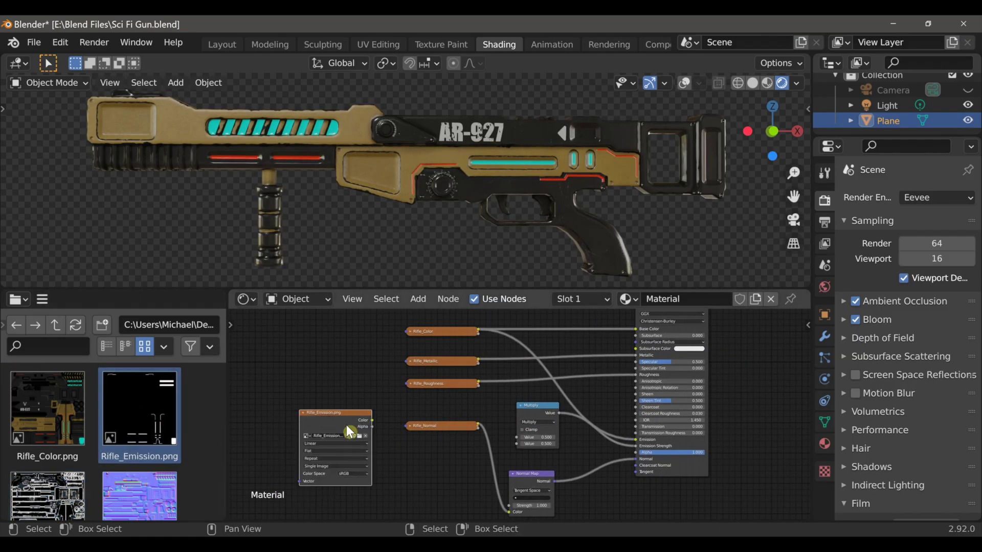
Step: Connect the Rifle_Emission texture to the Multiply node, raise its value to about 44.1, and enlarge the 3D view to inspect the glow
{"action": "scroll", "coordinate": [345, 424], "scroll_direction": "up", "scroll_amount": 3}
{"action": "left_click_drag", "start_coordinate": [438, 386], "coordinate": [569, 443]}
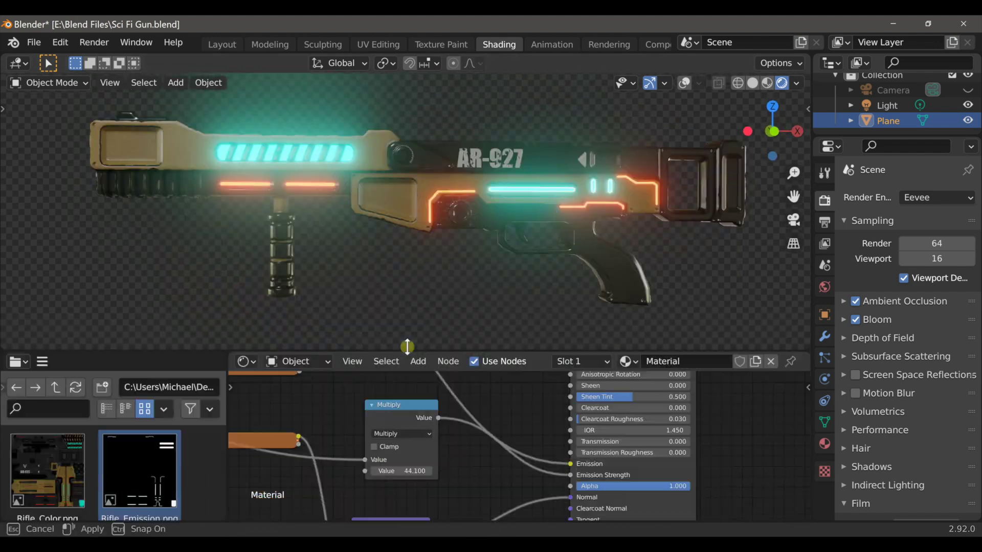
{"action": "left_click_drag", "start_coordinate": [430, 349], "coordinate": [430, 361]}
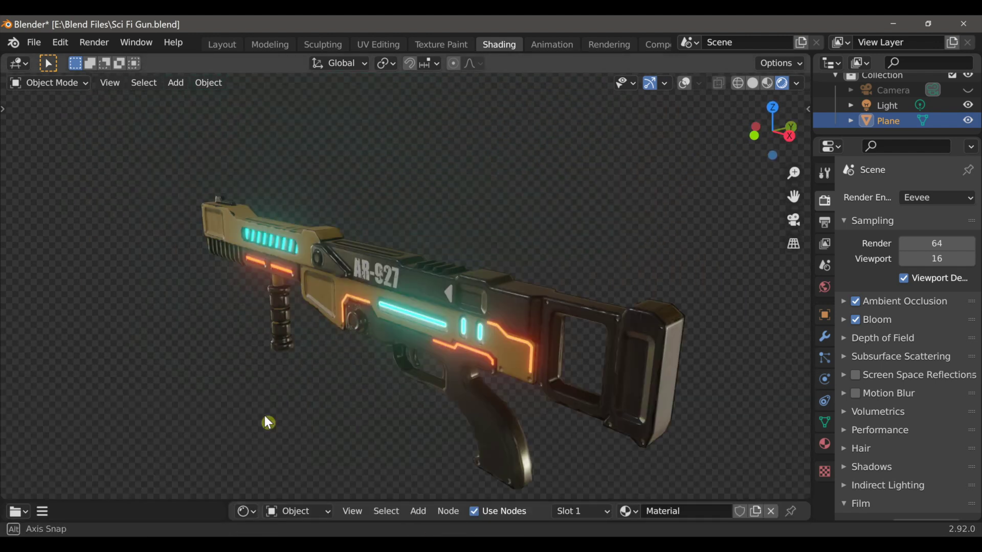
{"action": "middle_click_drag", "start_coordinate": [265, 422], "coordinate": [467, 367]}
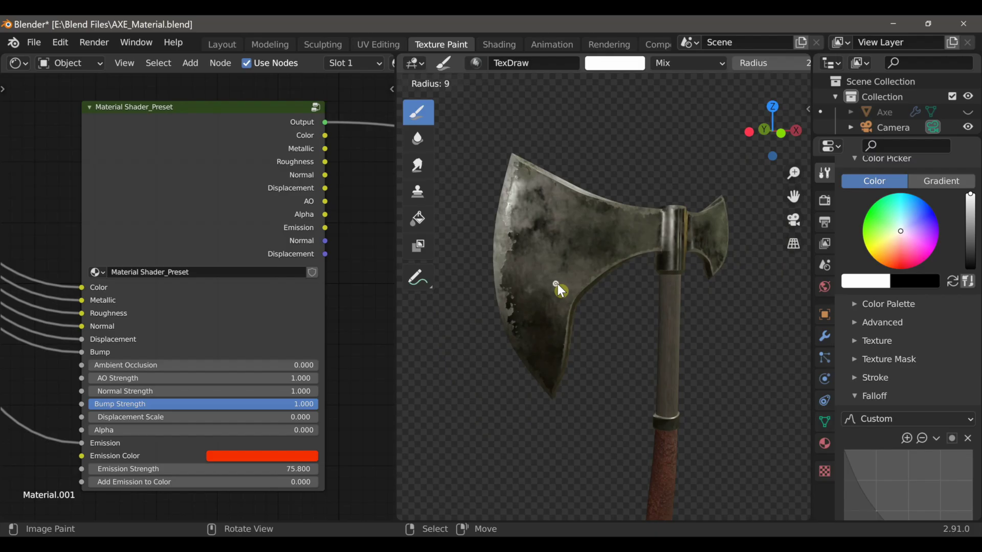
Step: Paint branching glowing cracks on the axe blade, and set the Smear brush strength to 0.604 to taper their ends
{"action": "left_click_drag", "start_coordinate": [559, 333], "coordinate": [613, 279]}
{"action": "left_click_drag", "start_coordinate": [465, 214], "coordinate": [511, 232]}
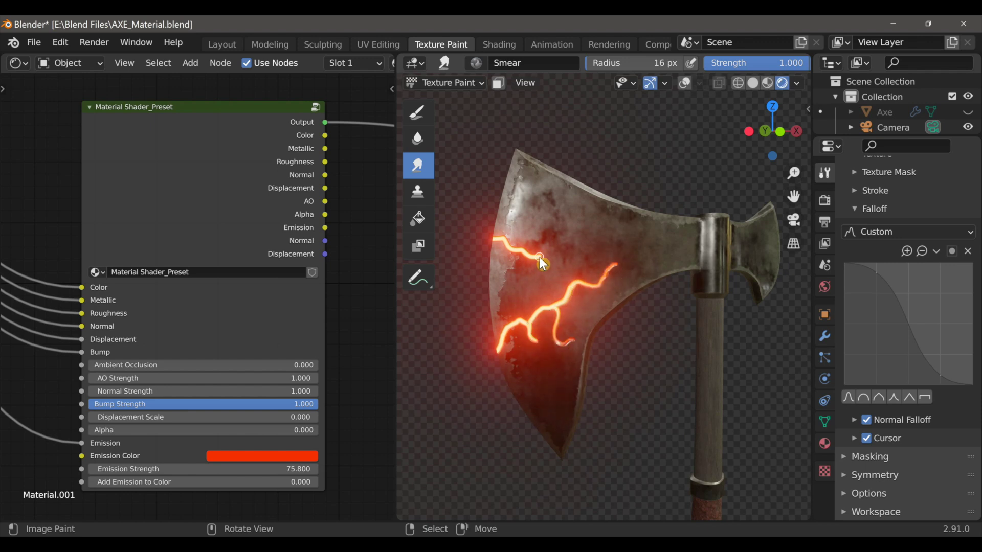
{"action": "scroll", "coordinate": [908, 279], "scroll_direction": "up", "scroll_amount": 7}
{"action": "left_click_drag", "start_coordinate": [931, 280], "coordinate": [923, 279]}
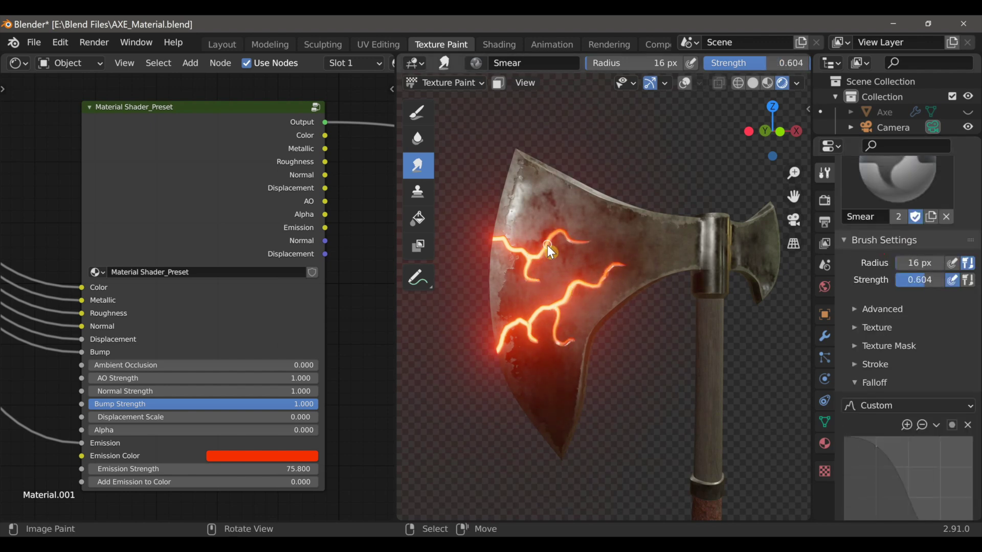
Step: Try a different emission color and emission strength on the axe's Material Shader_Preset node
{"action": "left_click", "coordinate": [240, 454]}
{"action": "left_click_drag", "start_coordinate": [260, 337], "coordinate": [274, 304]}
{"action": "key", "text": "ctrl+z"}
{"action": "left_click_drag", "start_coordinate": [240, 469], "coordinate": [307, 469]}
{"action": "right_click", "coordinate": [296, 468]}
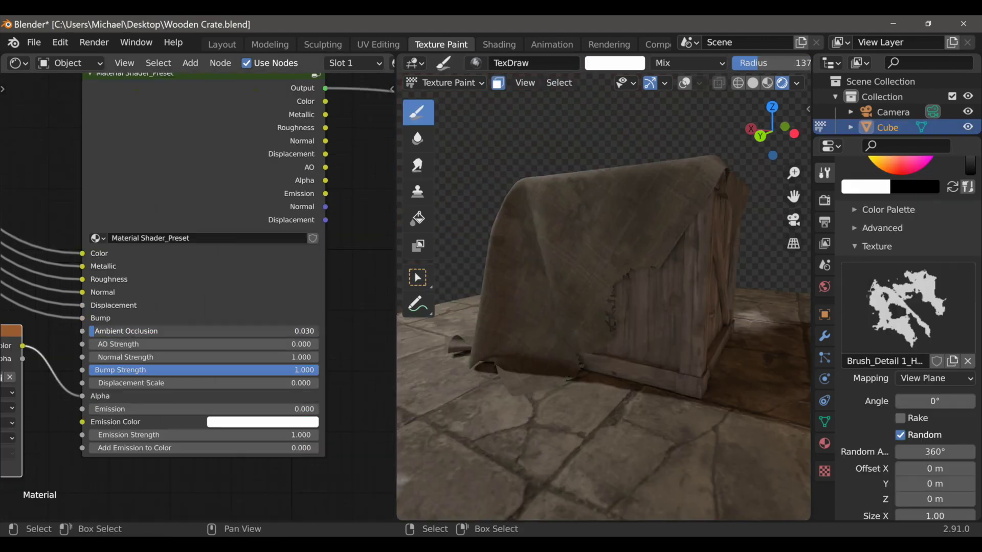
Step: Inspect the cloth-covered wooden crate, the stacked cardboard boxes and the barrels from several angles
{"action": "middle_click_drag", "start_coordinate": [665, 273], "coordinate": [579, 336]}
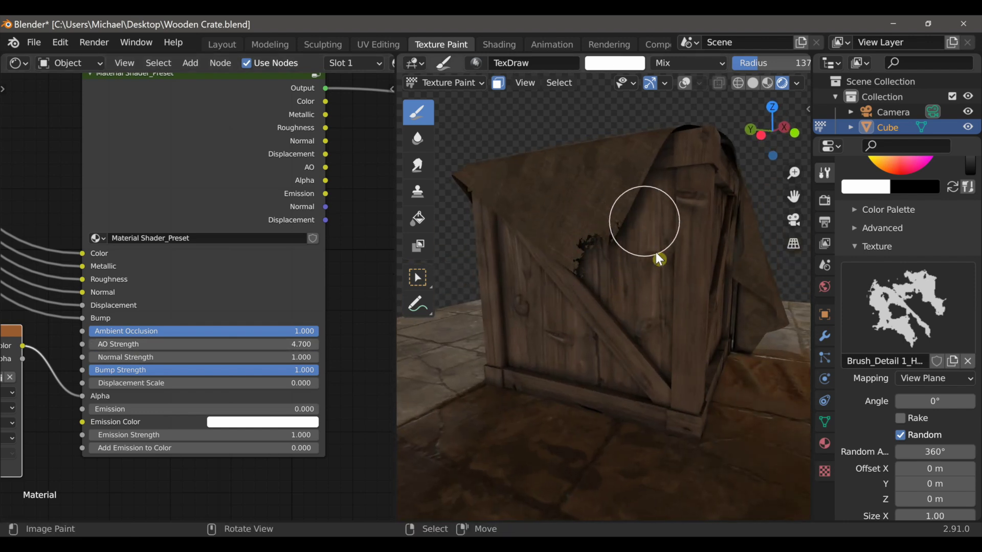
{"action": "middle_click_drag", "start_coordinate": [660, 259], "coordinate": [663, 276]}
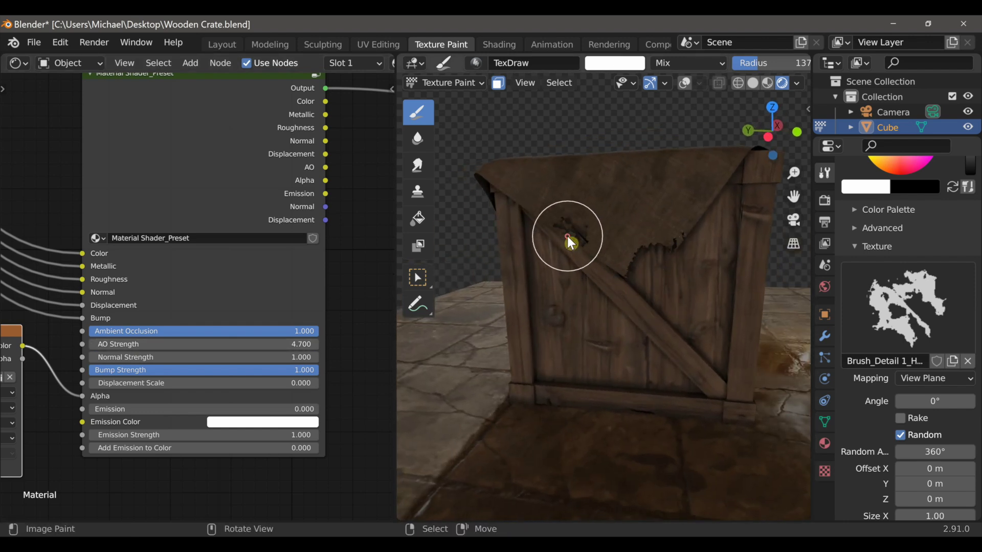
{"action": "middle_click_drag", "start_coordinate": [664, 369], "coordinate": [613, 280]}
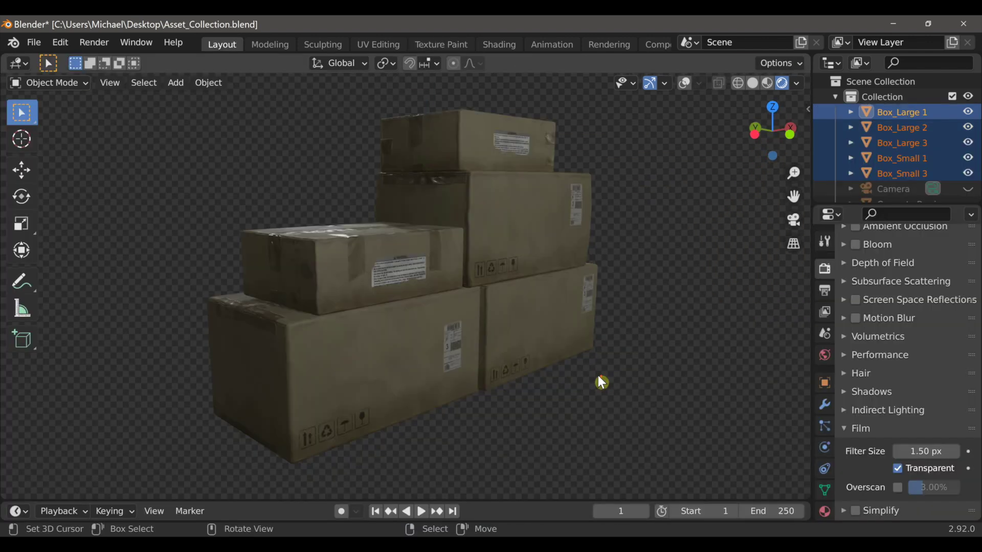
{"action": "middle_click_drag", "start_coordinate": [597, 375], "coordinate": [625, 373]}
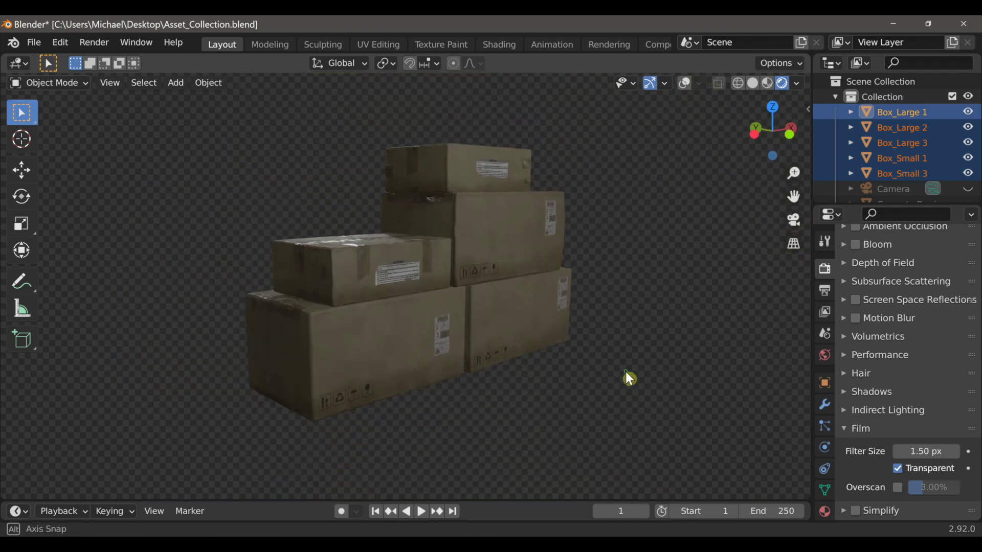
{"action": "scroll", "coordinate": [625, 373], "scroll_direction": "up", "scroll_amount": 2}
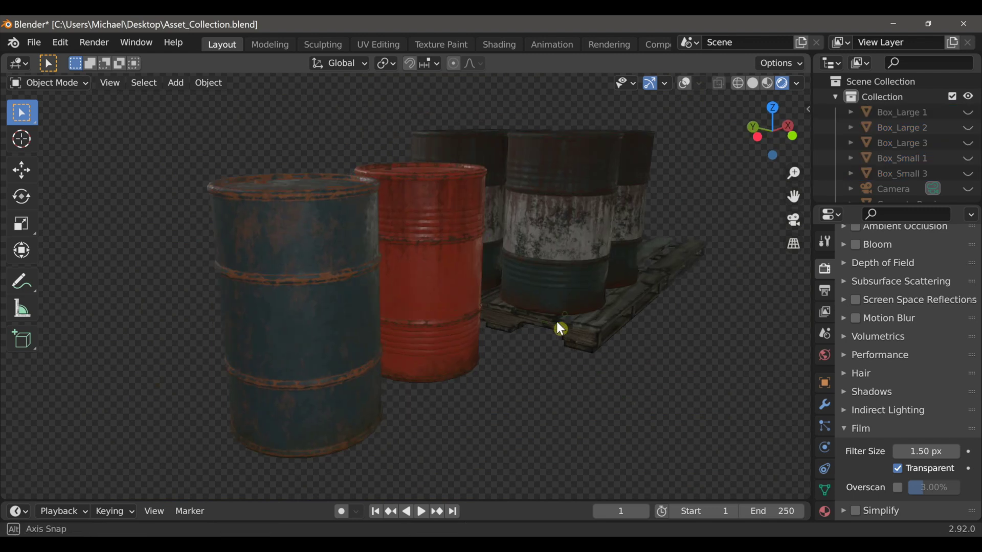
{"action": "middle_click_drag", "start_coordinate": [556, 321], "coordinate": [686, 379]}
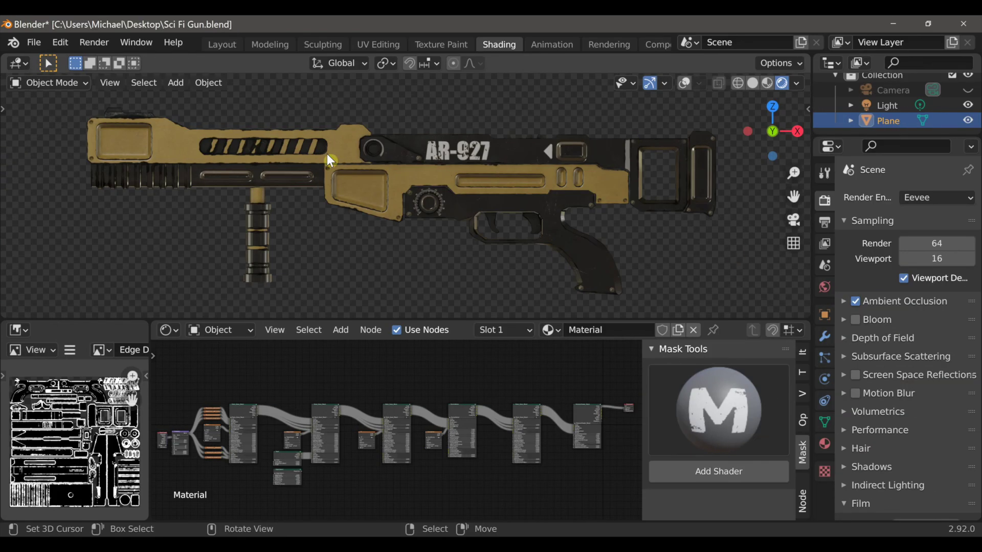
Step: Preview the first mask node on the rifle, along with its input textures and its black-and-white mask
{"action": "middle_click_drag", "start_coordinate": [435, 217], "coordinate": [211, 198]}
{"action": "scroll", "coordinate": [359, 274], "scroll_direction": "up", "scroll_amount": 2}
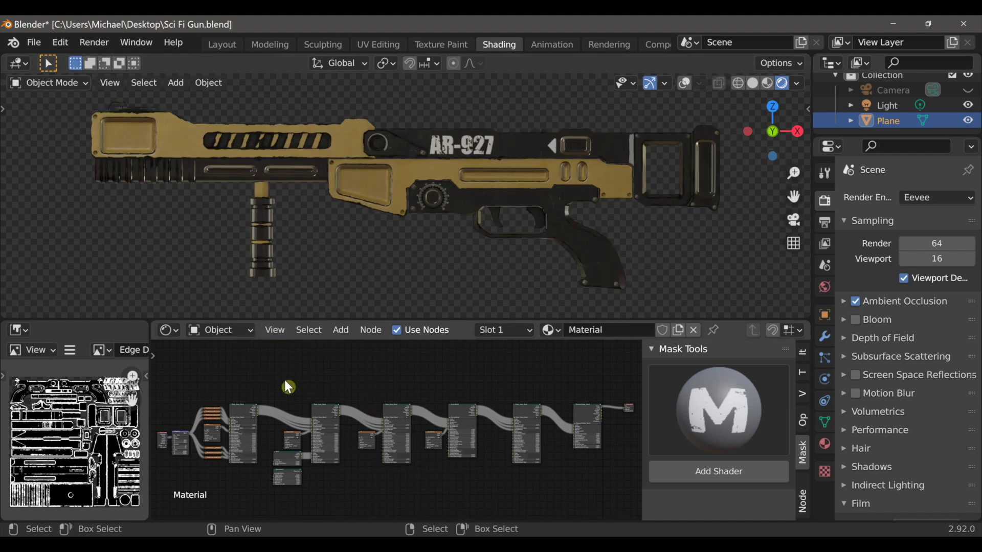
{"action": "left_click", "coordinate": [241, 407], "text": "ctrl+shift"}
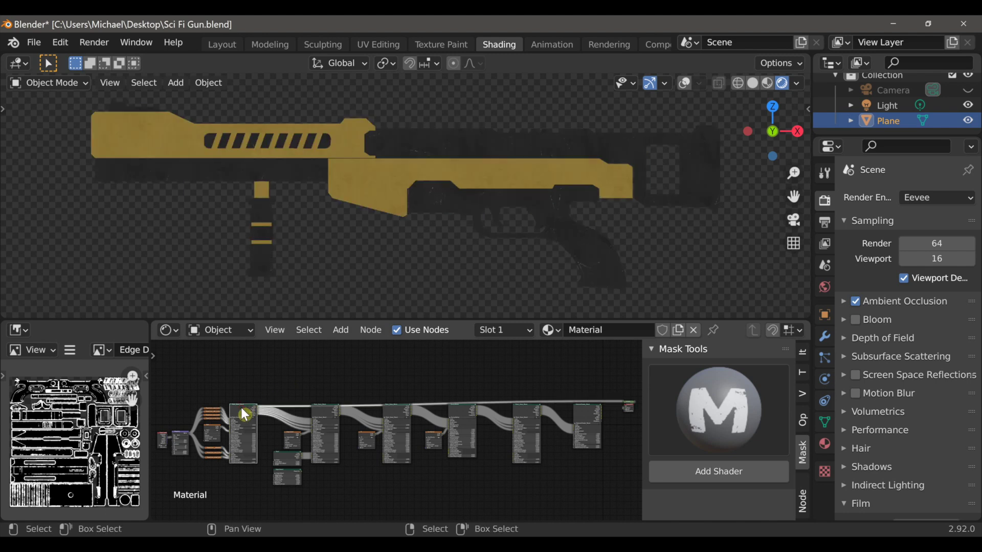
{"action": "left_click", "coordinate": [213, 408], "text": "ctrl+shift"}
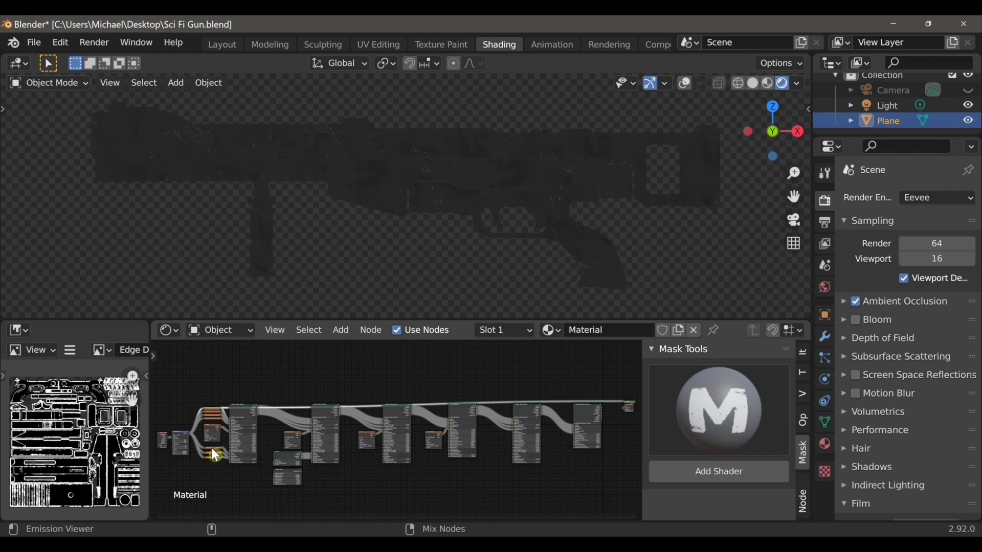
{"action": "left_click", "coordinate": [211, 448], "text": "ctrl+shift"}
{"action": "left_click", "coordinate": [214, 430], "text": "ctrl+shift"}
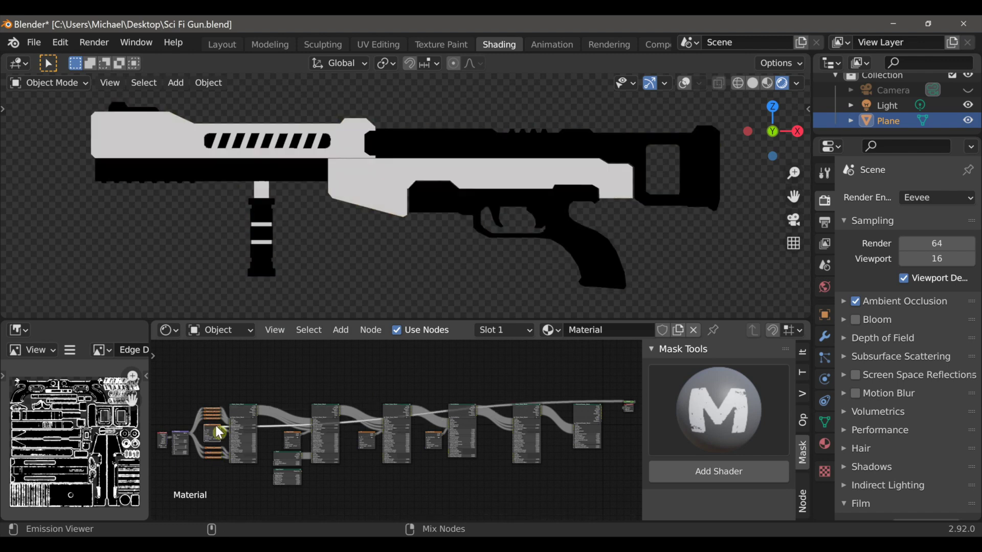
{"action": "left_click", "coordinate": [238, 408], "text": "ctrl+shift"}
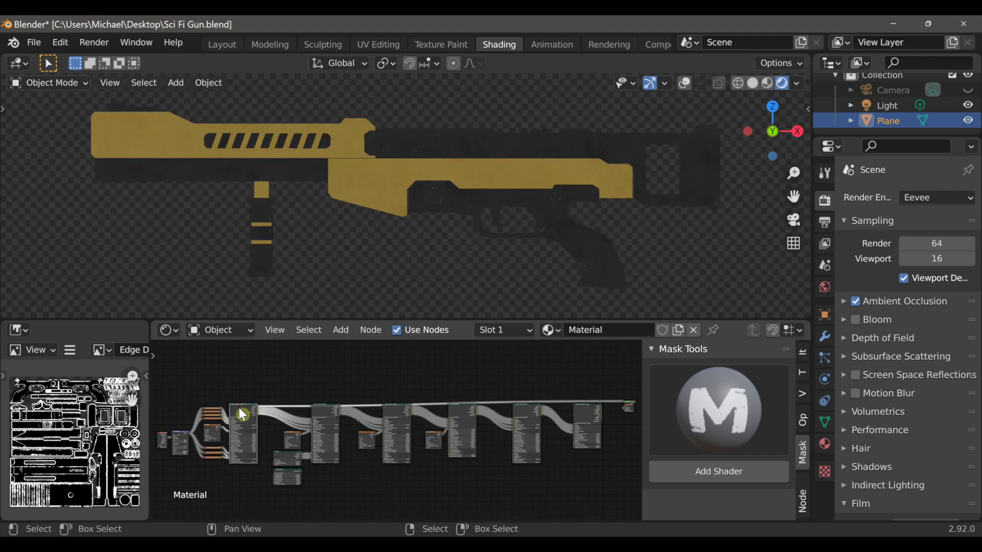
Step: Preview the second mask node and its edge mask image on the rifle, and examine the Edge Detect node
{"action": "left_click", "coordinate": [325, 413], "text": "ctrl+shift"}
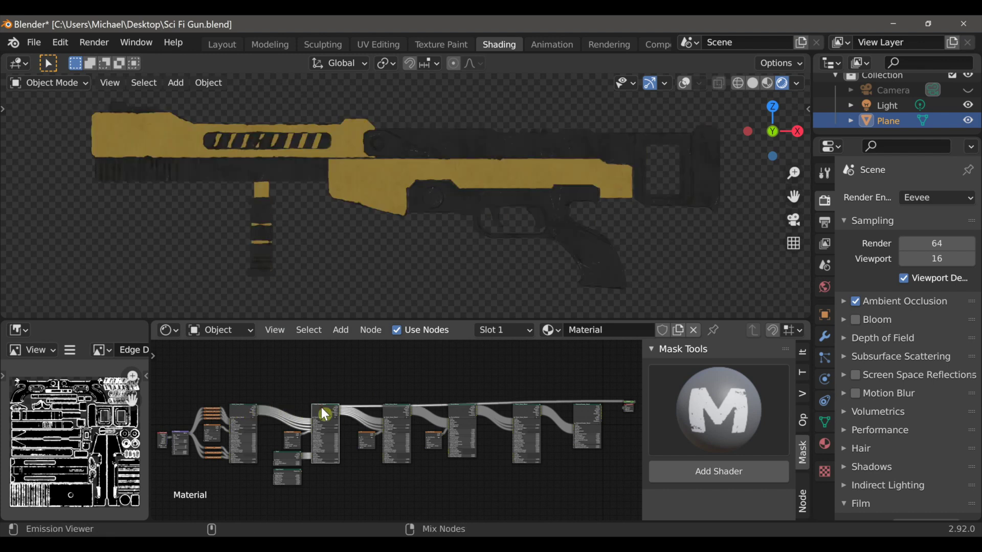
{"action": "scroll", "coordinate": [295, 455], "scroll_direction": "up", "scroll_amount": 2}
{"action": "scroll", "coordinate": [294, 458], "scroll_direction": "up", "scroll_amount": 2}
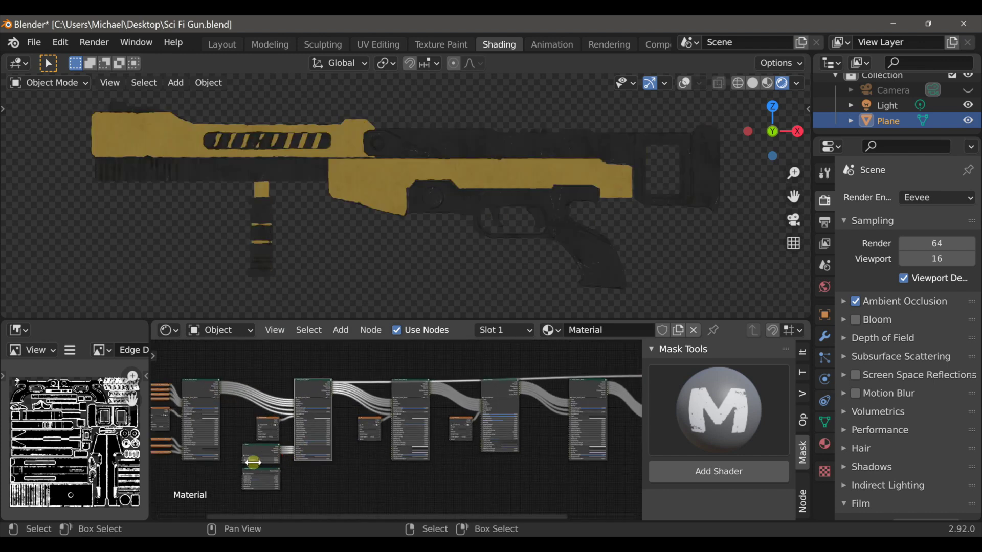
{"action": "scroll", "coordinate": [230, 458], "scroll_direction": "up", "scroll_amount": 2}
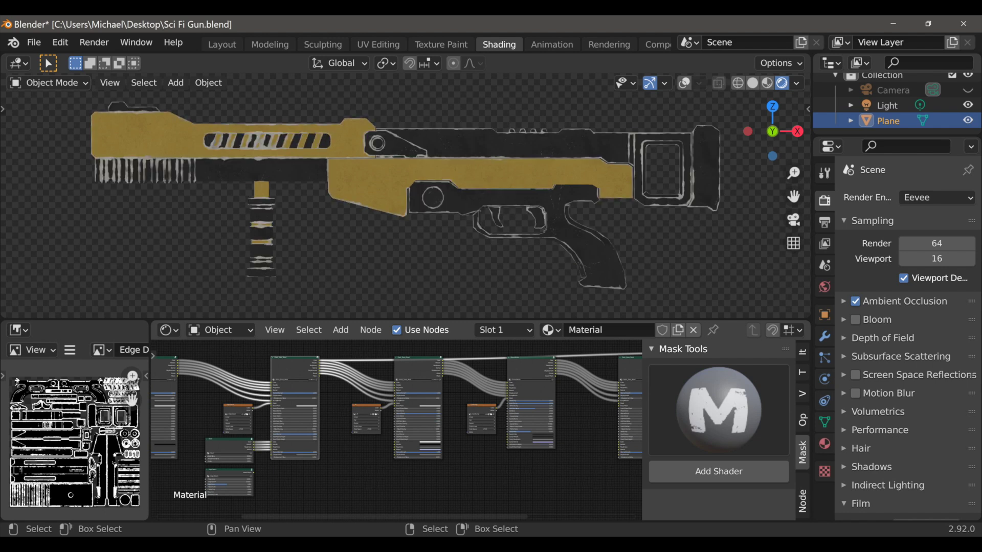
{"action": "left_click", "coordinate": [232, 410], "text": "ctrl+shift"}
{"action": "scroll", "coordinate": [358, 454], "scroll_direction": "up", "scroll_amount": 4}
{"action": "middle_click_drag", "start_coordinate": [243, 461], "coordinate": [411, 411]}
{"action": "scroll", "coordinate": [389, 384], "scroll_direction": "up", "scroll_amount": 5}
{"action": "mouse_move", "coordinate": [318, 414]}
{"action": "left_mouse_down"}
{"action": "mouse_move", "coordinate": [330, 411]}
{"action": "mouse_move", "coordinate": [318, 414]}
{"action": "left_mouse_up"}
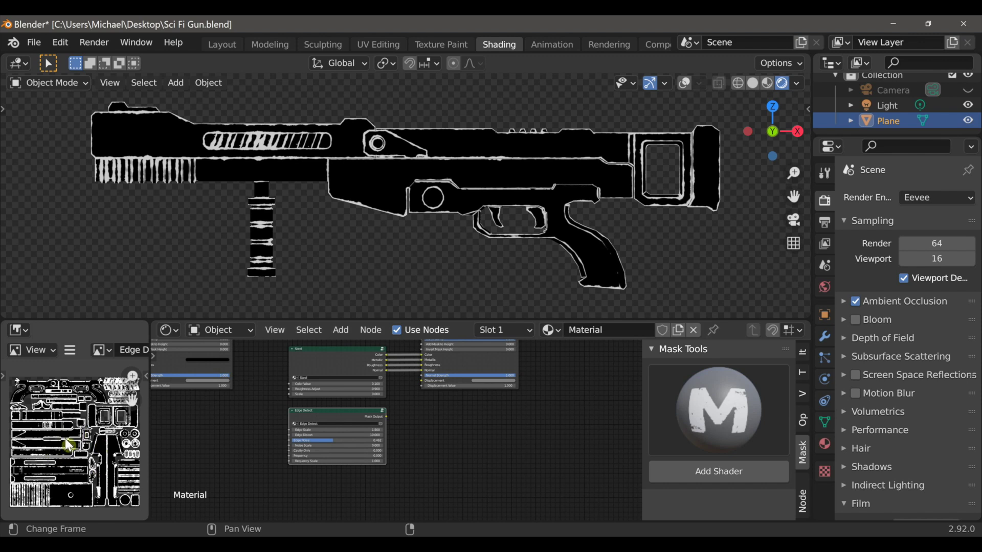
Step: Preview the second mask node's combined output again, followed by the third mask node's decal layer
{"action": "scroll", "coordinate": [530, 408], "scroll_direction": "down", "scroll_amount": 4}
{"action": "middle_click_drag", "start_coordinate": [531, 408], "coordinate": [445, 509]}
{"action": "scroll", "coordinate": [458, 492], "scroll_direction": "down", "scroll_amount": 2}
{"action": "scroll", "coordinate": [424, 424], "scroll_direction": "down", "scroll_amount": 1}
{"action": "left_click", "coordinate": [384, 368], "text": "ctrl+shift"}
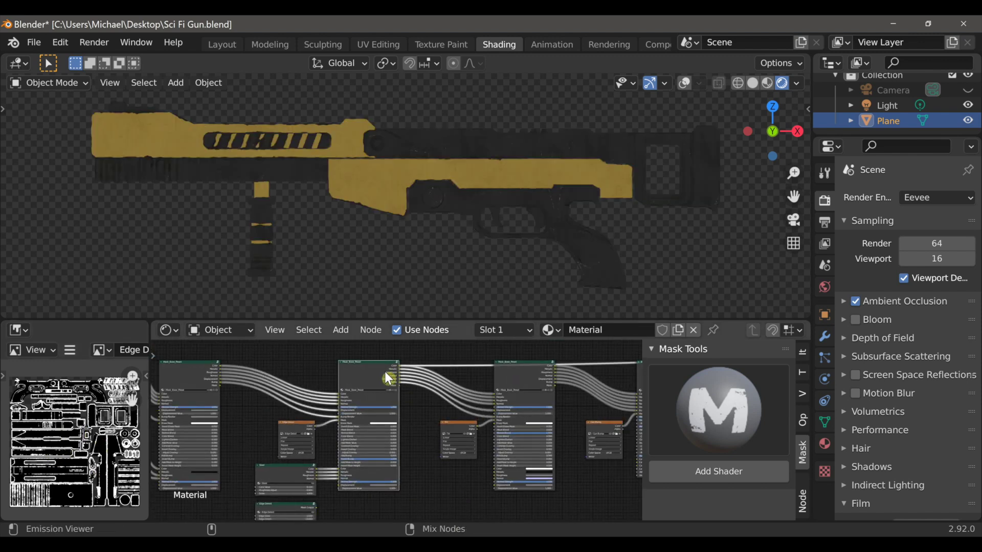
{"action": "left_click", "coordinate": [521, 375], "text": "ctrl+shift"}
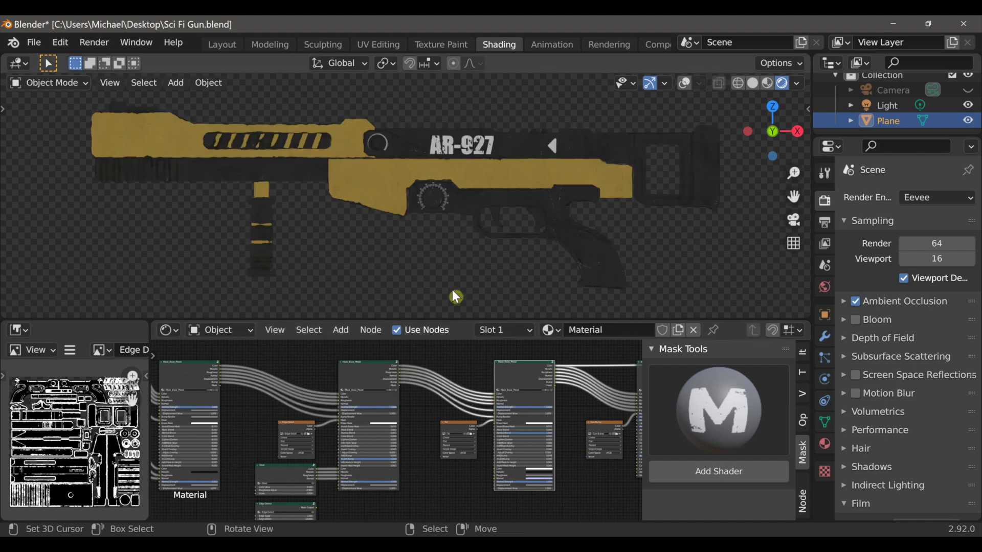
Step: Examine the decals on both sides of the rifle, including the AR-927 lettering and the skull
{"action": "scroll", "coordinate": [459, 228], "scroll_direction": "up", "scroll_amount": 4}
{"action": "middle_click_drag", "start_coordinate": [460, 230], "coordinate": [446, 257], "text": "shift"}
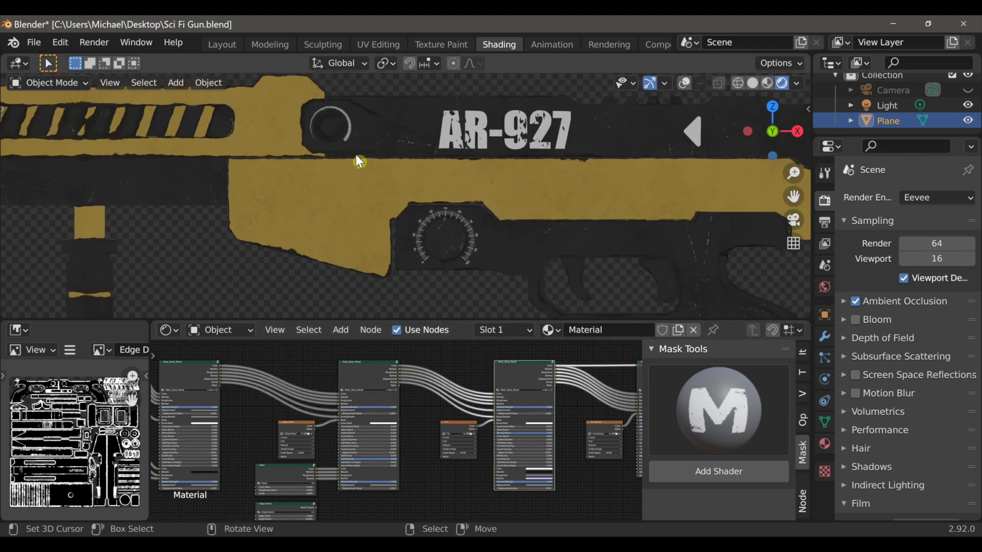
{"action": "scroll", "coordinate": [263, 153], "scroll_direction": "down", "scroll_amount": 2}
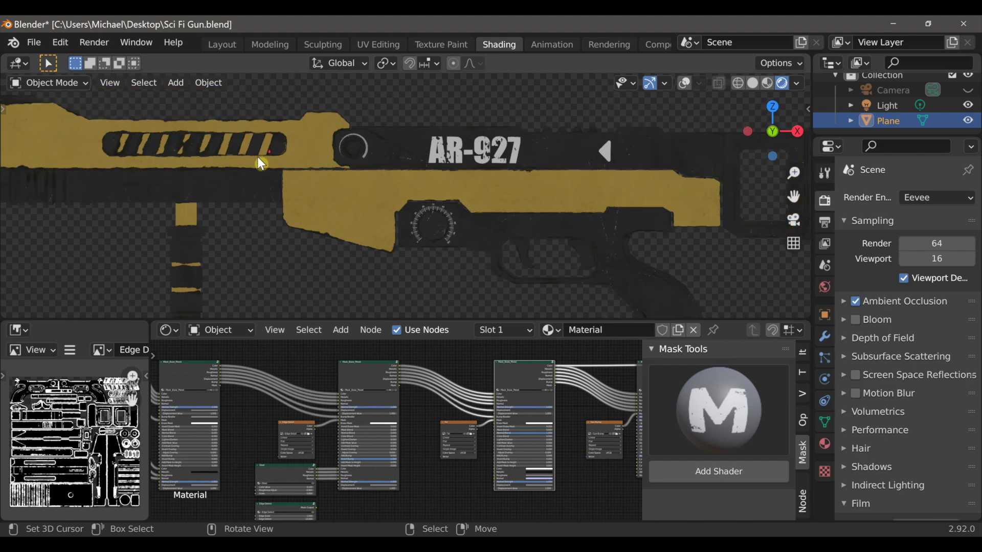
{"action": "middle_click_drag", "start_coordinate": [258, 159], "coordinate": [701, 169]}
{"action": "middle_click_drag", "start_coordinate": [418, 156], "coordinate": [463, 178], "text": "shift"}
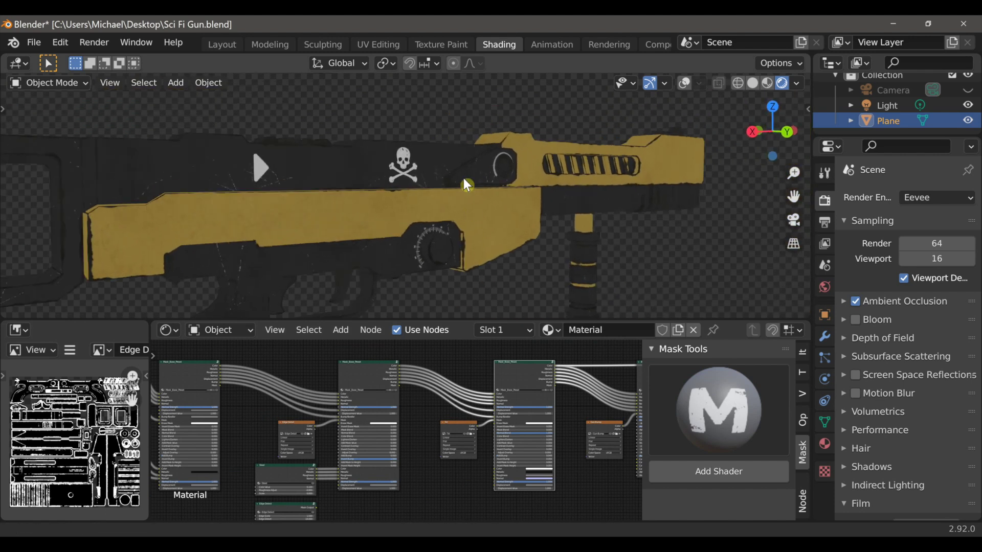
{"action": "scroll", "coordinate": [465, 177], "scroll_direction": "up", "scroll_amount": 4}
{"action": "scroll", "coordinate": [468, 173], "scroll_direction": "down", "scroll_amount": 5}
{"action": "middle_click_drag", "start_coordinate": [481, 225], "coordinate": [314, 245]}
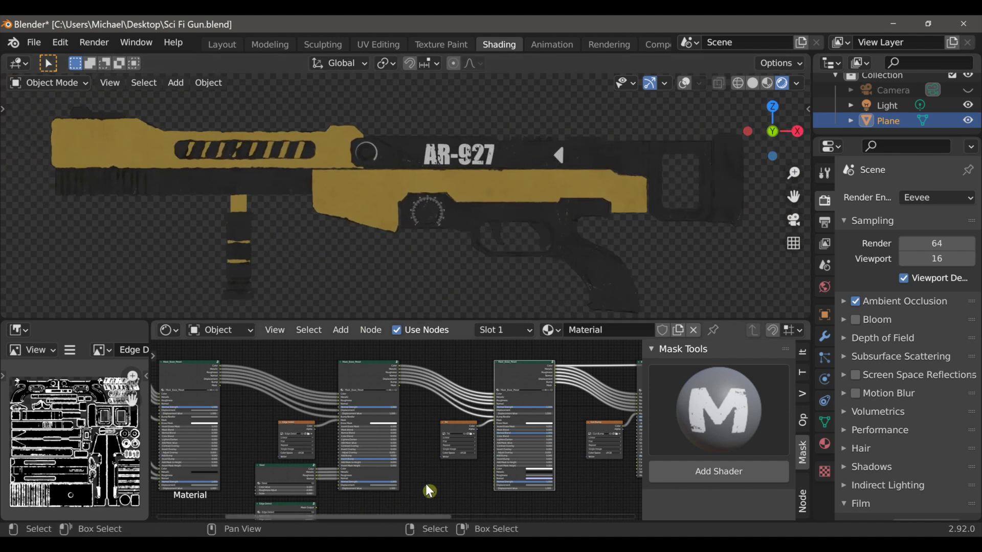
Step: Preview the Bump Painter node and its connected bump mask image on the rifle
{"action": "middle_click_drag", "start_coordinate": [427, 488], "coordinate": [215, 489]}
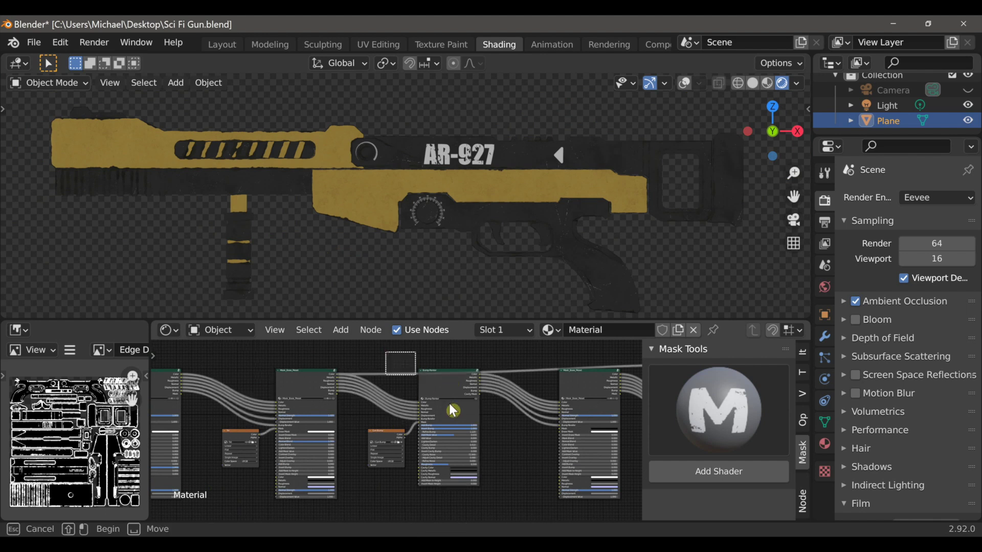
{"action": "scroll", "coordinate": [310, 403], "scroll_direction": "down", "scroll_amount": 1}
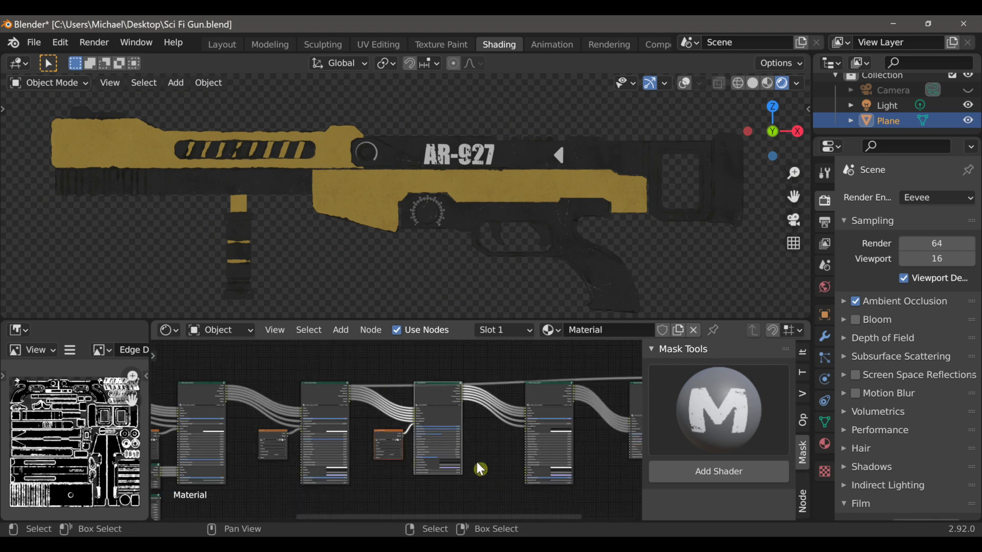
{"action": "scroll", "coordinate": [476, 462], "scroll_direction": "up", "scroll_amount": 2}
{"action": "left_click", "coordinate": [435, 378], "text": "ctrl+shift"}
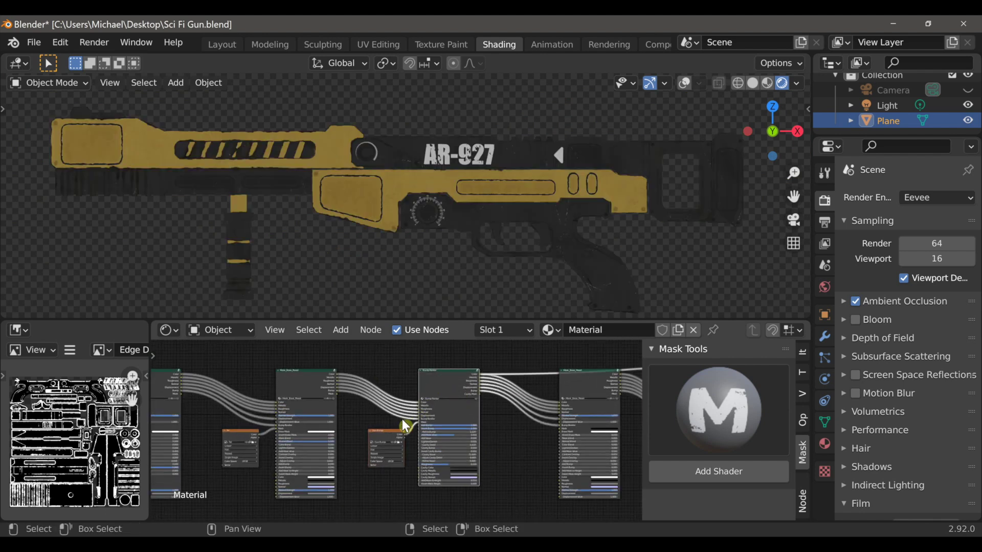
{"action": "left_click", "coordinate": [385, 436], "text": "ctrl+shift"}
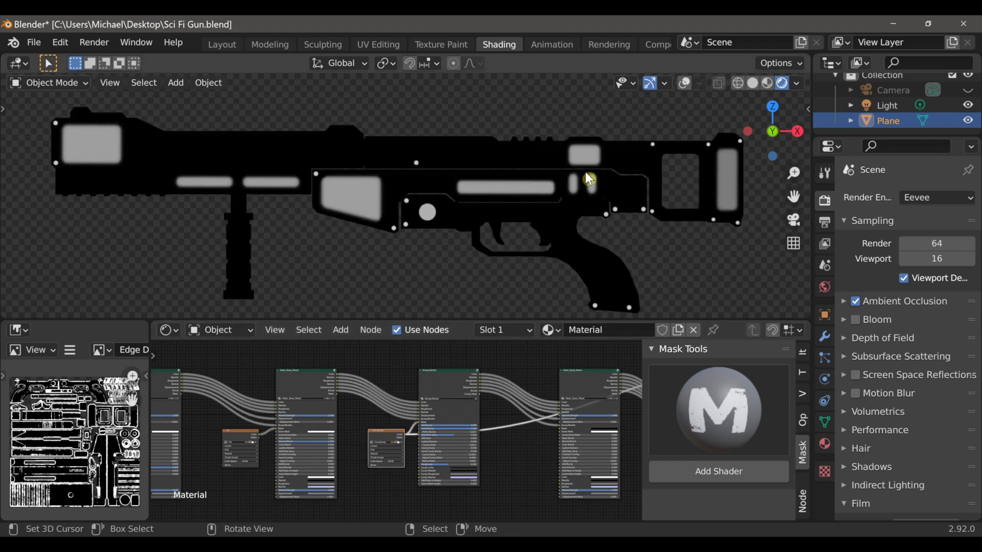
Step: Preview the final shader node at the end of the chain and inspect the complete rifle material up close
{"action": "scroll", "coordinate": [536, 450], "scroll_direction": "down", "scroll_amount": 1}
{"action": "left_click", "coordinate": [602, 401], "text": "ctrl+shift"}
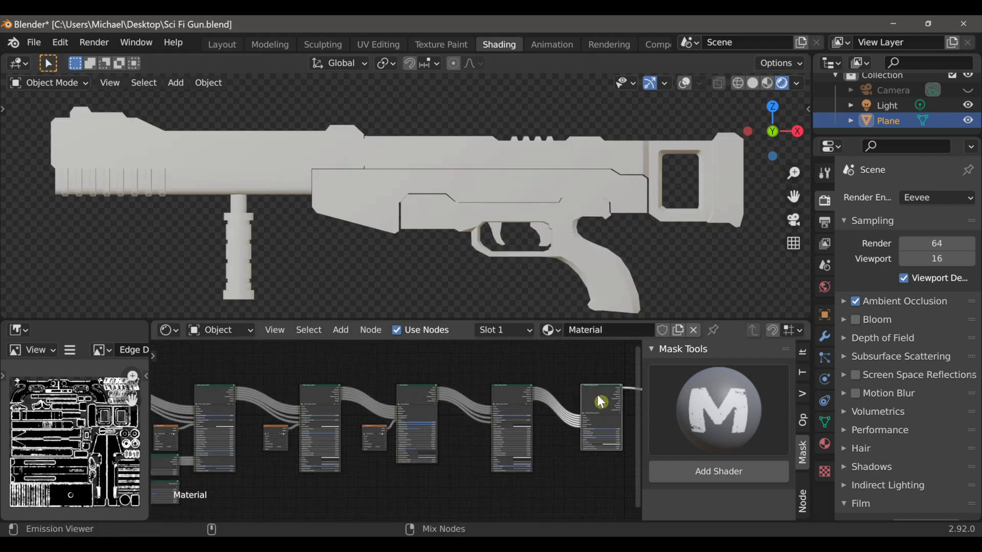
{"action": "middle_click_drag", "start_coordinate": [463, 266], "coordinate": [363, 276]}
{"action": "scroll", "coordinate": [416, 244], "scroll_direction": "up", "scroll_amount": 2}
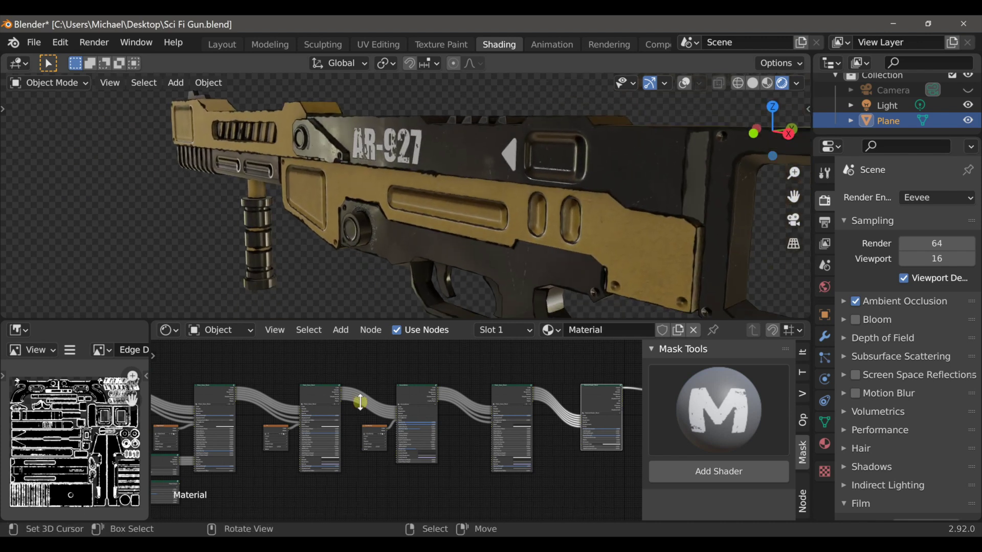
Step: Set the Bump Painter node's Add Bump value to 1.000 and inspect the raised panel details on the rifle
{"action": "scroll", "coordinate": [419, 468], "scroll_direction": "up", "scroll_amount": 5}
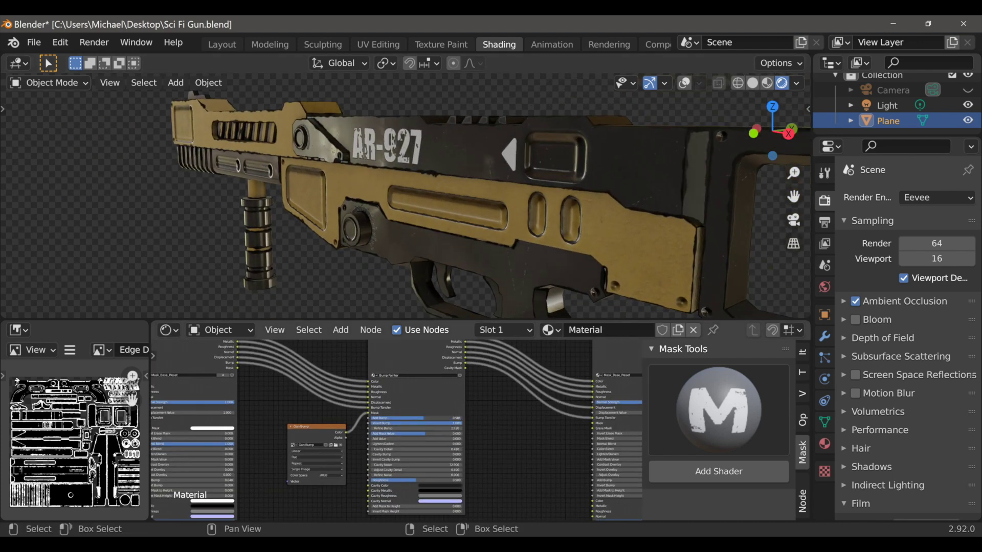
{"action": "mouse_move", "coordinate": [423, 418]}
{"action": "left_mouse_down"}
{"action": "mouse_move", "coordinate": [413, 418]}
{"action": "mouse_move", "coordinate": [461, 418]}
{"action": "left_mouse_up"}
{"action": "middle_click_drag", "start_coordinate": [384, 250], "coordinate": [463, 205]}
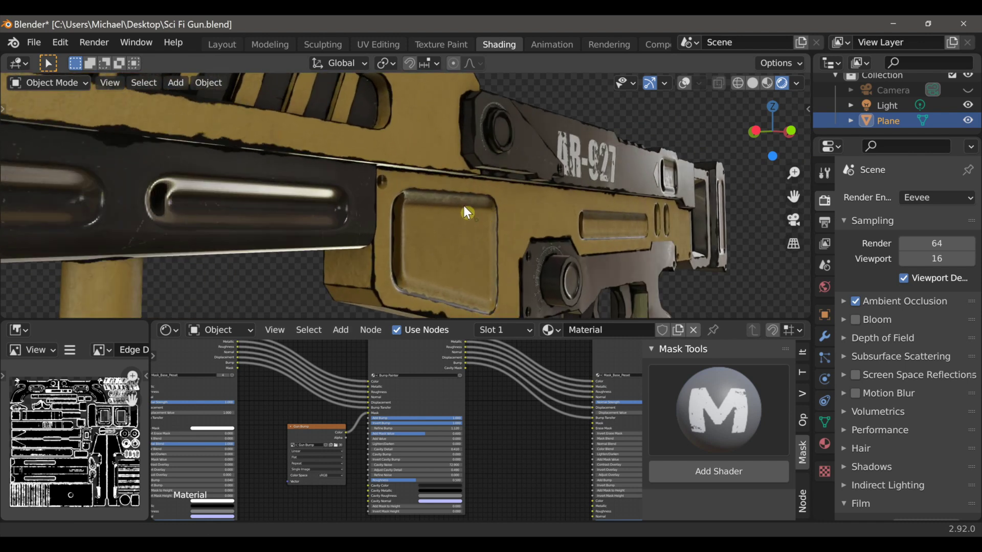
Step: Try an Adjust Cavity Detail value of 0.800 on the Bump Painter node and return it to 0.490
{"action": "scroll", "coordinate": [462, 202], "scroll_direction": "down", "scroll_amount": 1}
{"action": "middle_click_drag", "start_coordinate": [439, 275], "coordinate": [444, 251]}
{"action": "scroll", "coordinate": [434, 505], "scroll_direction": "up", "scroll_amount": 2}
{"action": "scroll", "coordinate": [425, 470], "scroll_direction": "up", "scroll_amount": 3}
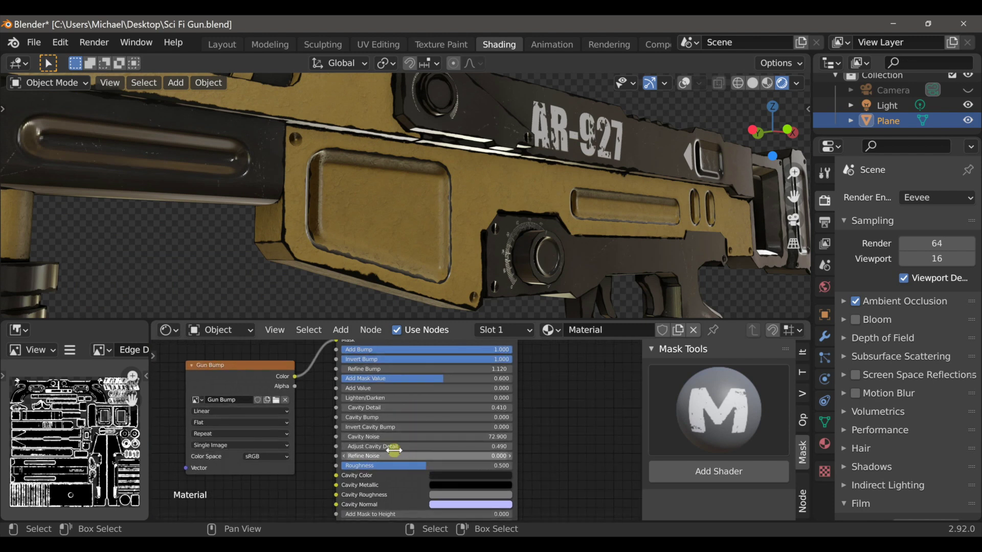
{"action": "left_click_drag", "start_coordinate": [372, 446], "coordinate": [506, 447]}
{"action": "left_click_drag", "start_coordinate": [424, 447], "coordinate": [341, 447]}
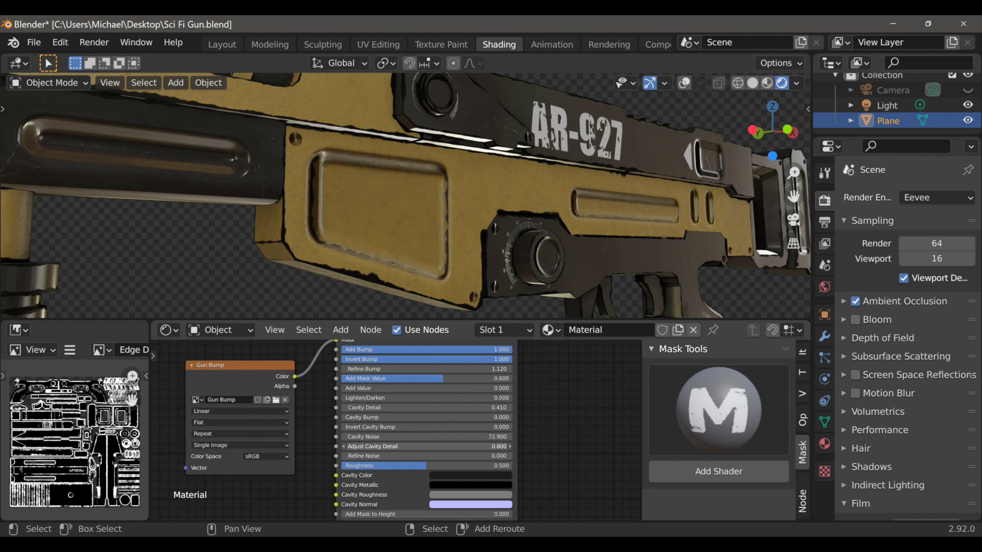
{"action": "left_click_drag", "start_coordinate": [424, 446], "coordinate": [412, 446]}
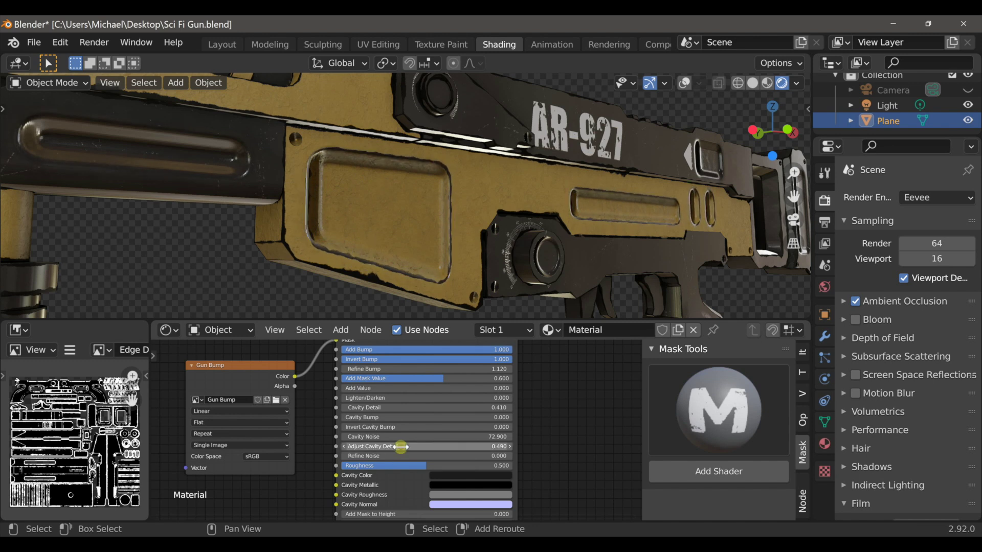
Step: Try an Add Mask Value of 1.000 on the Bump Painter node and return it to 0.600
{"action": "scroll", "coordinate": [496, 236], "scroll_direction": "down", "scroll_amount": 5}
{"action": "middle_click_drag", "start_coordinate": [530, 253], "coordinate": [499, 267]}
{"action": "scroll", "coordinate": [500, 270], "scroll_direction": "up", "scroll_amount": 4}
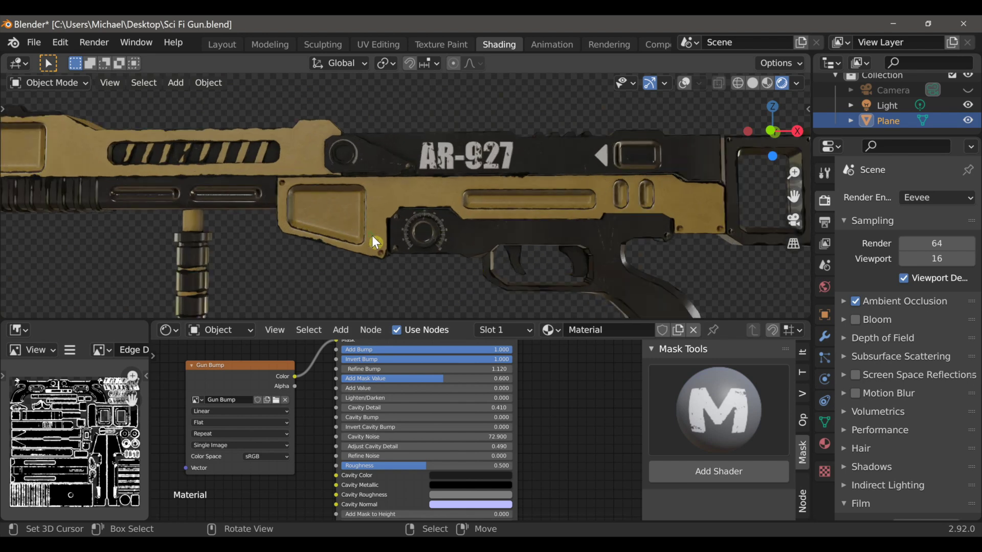
{"action": "middle_click_drag", "start_coordinate": [372, 236], "coordinate": [391, 242]}
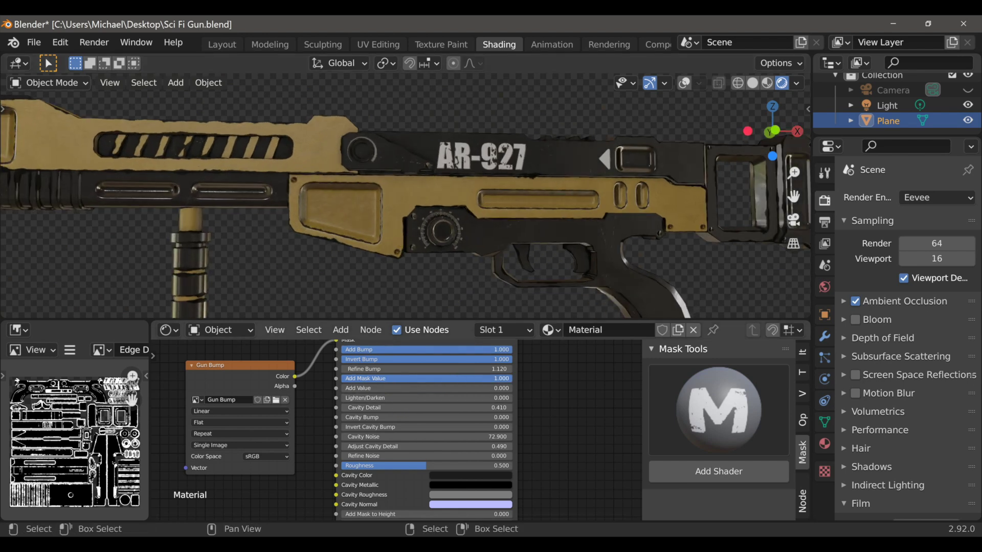
{"action": "mouse_move", "coordinate": [511, 378]}
{"action": "left_mouse_down"}
{"action": "mouse_move", "coordinate": [342, 379]}
{"action": "mouse_move", "coordinate": [511, 378]}
{"action": "mouse_move", "coordinate": [341, 378]}
{"action": "mouse_move", "coordinate": [443, 378]}
{"action": "left_mouse_up"}
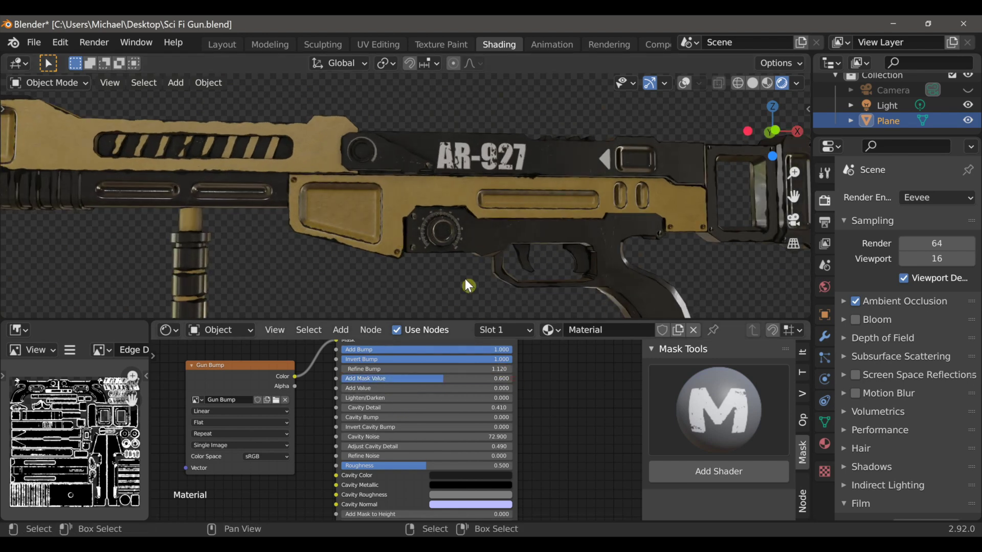
Step: Examine the whole rifle and the end of the node chain, up to the Material Shader_Preset node feeding the Material Output
{"action": "scroll", "coordinate": [490, 261], "scroll_direction": "down", "scroll_amount": 6}
{"action": "mouse_move", "coordinate": [490, 262]}
{"action": "middle_mouse_down"}
{"action": "mouse_move", "coordinate": [475, 282]}
{"action": "mouse_move", "coordinate": [464, 261]}
{"action": "mouse_move", "coordinate": [494, 257]}
{"action": "mouse_move", "coordinate": [485, 249]}
{"action": "middle_mouse_up"}
{"action": "scroll", "coordinate": [465, 262], "scroll_direction": "up", "scroll_amount": 2}
{"action": "scroll", "coordinate": [547, 399], "scroll_direction": "down", "scroll_amount": 3}
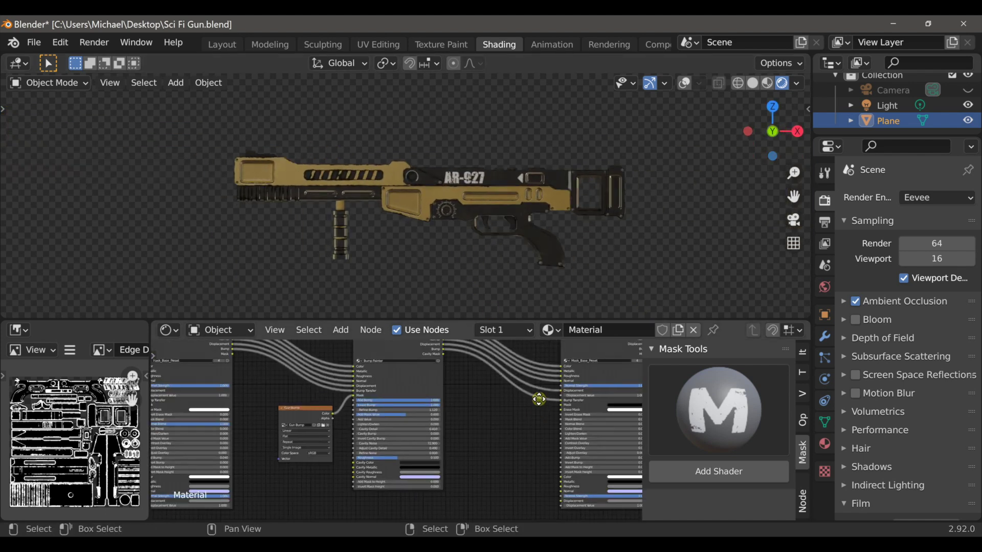
{"action": "middle_click_drag", "start_coordinate": [539, 398], "coordinate": [372, 417]}
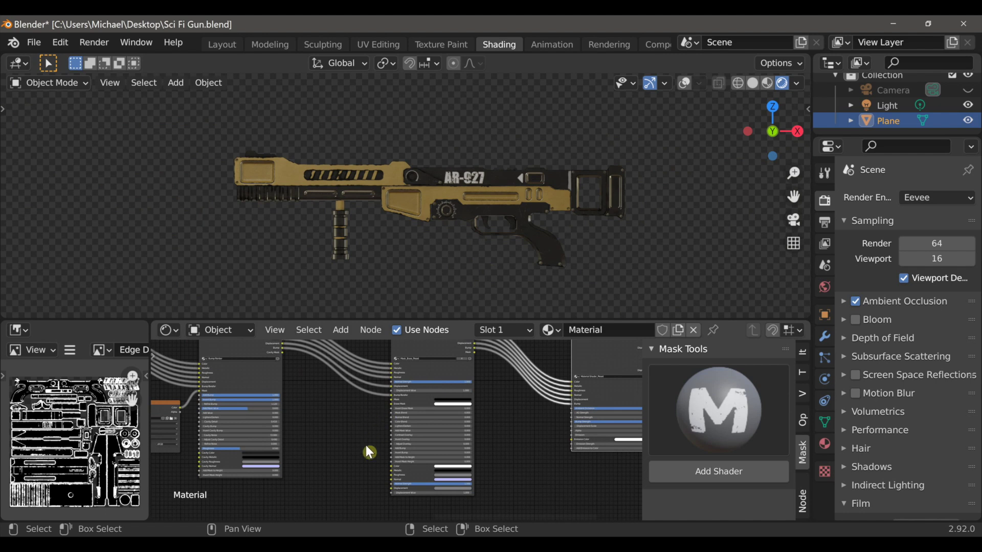
{"action": "scroll", "coordinate": [506, 427], "scroll_direction": "down", "scroll_amount": 2}
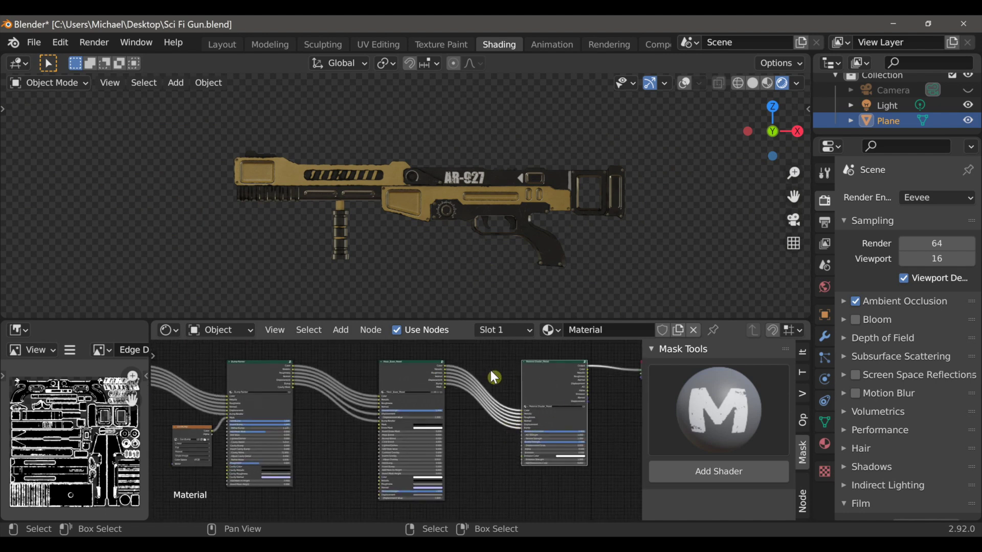
{"action": "scroll", "coordinate": [491, 374], "scroll_direction": "up", "scroll_amount": 4}
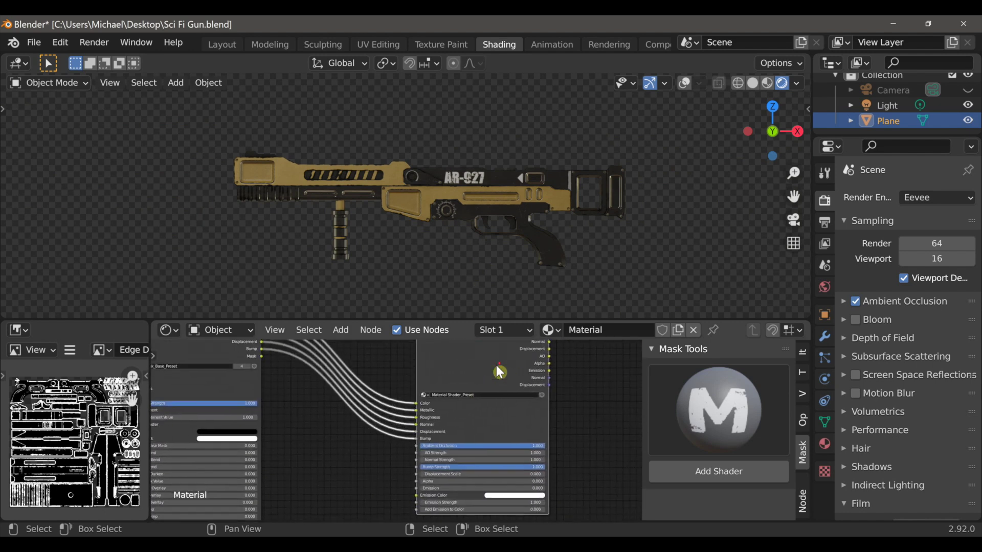
{"action": "middle_click_drag", "start_coordinate": [500, 371], "coordinate": [386, 375]}
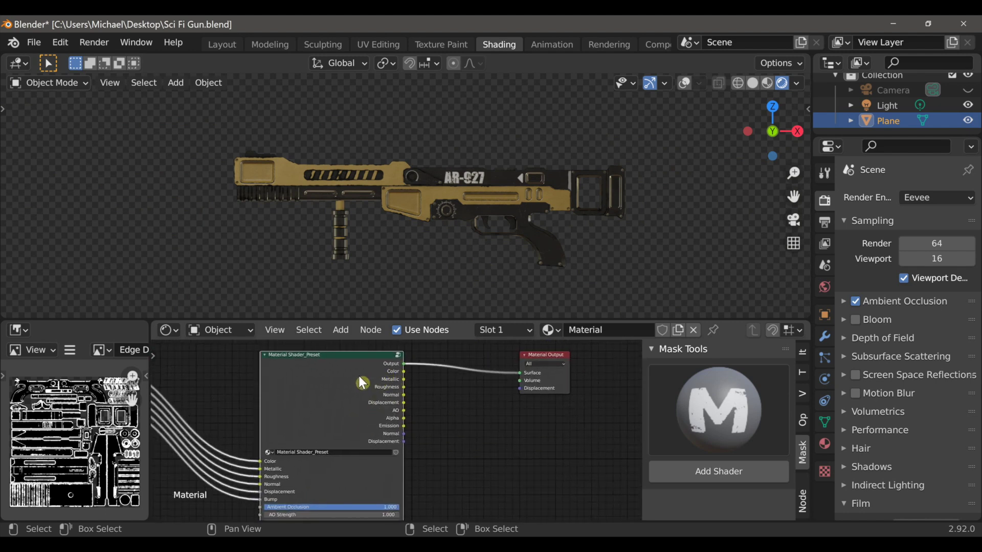
Step: Preview the Material Shader_Preset node's Color, Metallic, Roughness, Normal, Displacement and AO outputs in turn on the rifle
{"action": "left_click", "coordinate": [359, 376], "text": "ctrl+shift"}
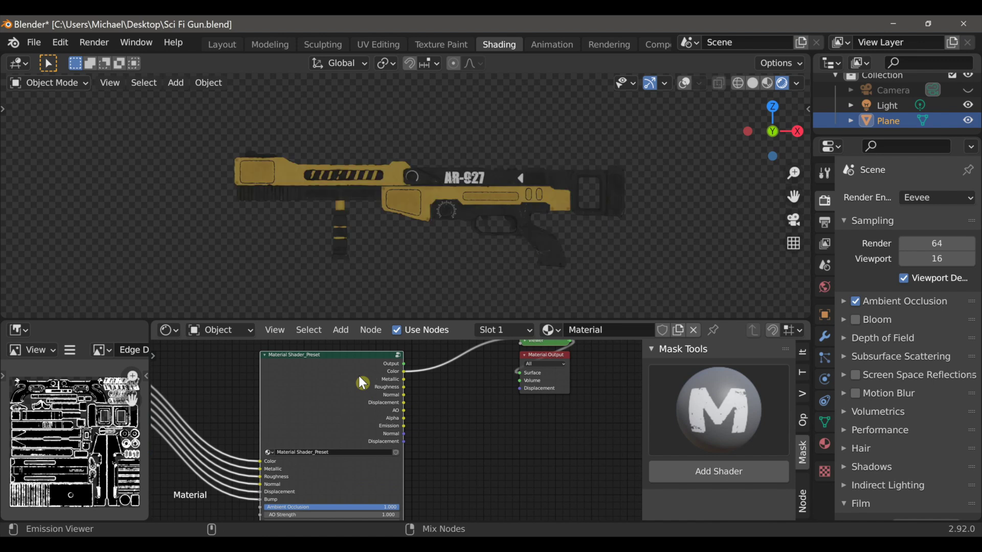
{"action": "scroll", "coordinate": [400, 276], "scroll_direction": "up", "scroll_amount": 2}
{"action": "left_click", "coordinate": [350, 397], "text": "ctrl+shift"}
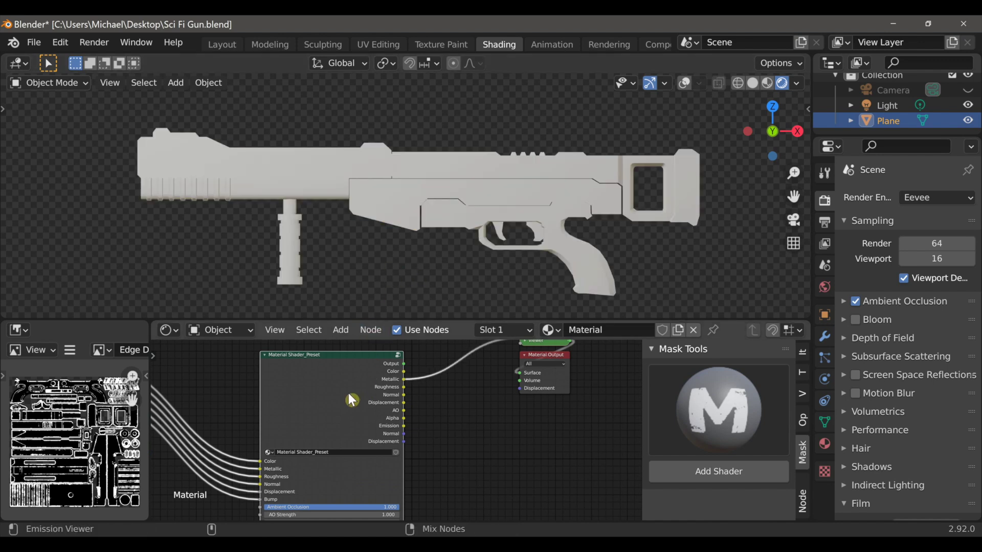
{"action": "left_click", "coordinate": [350, 397], "text": "ctrl+shift"}
{"action": "left_click", "coordinate": [348, 393], "text": "ctrl+shift"}
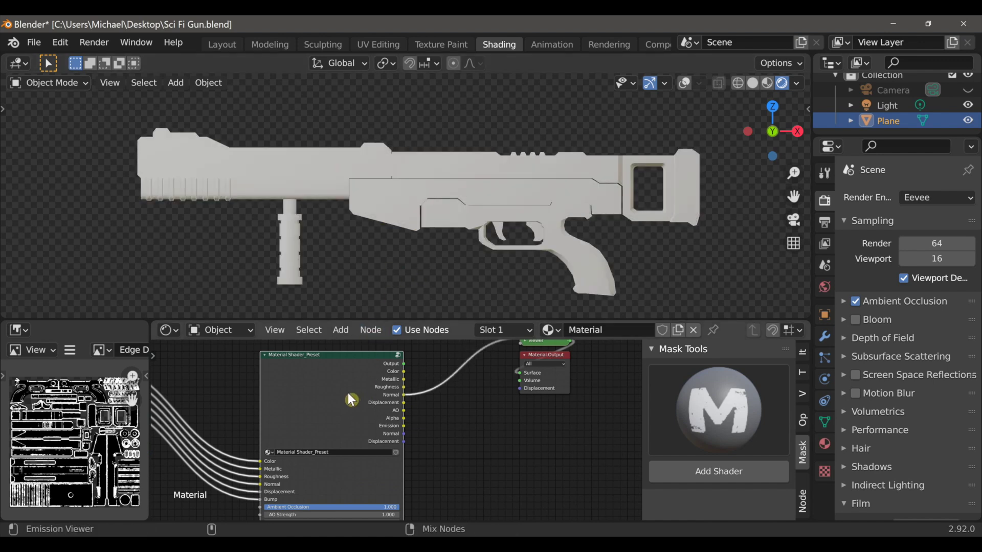
{"action": "left_click", "coordinate": [369, 387], "text": "ctrl+shift"}
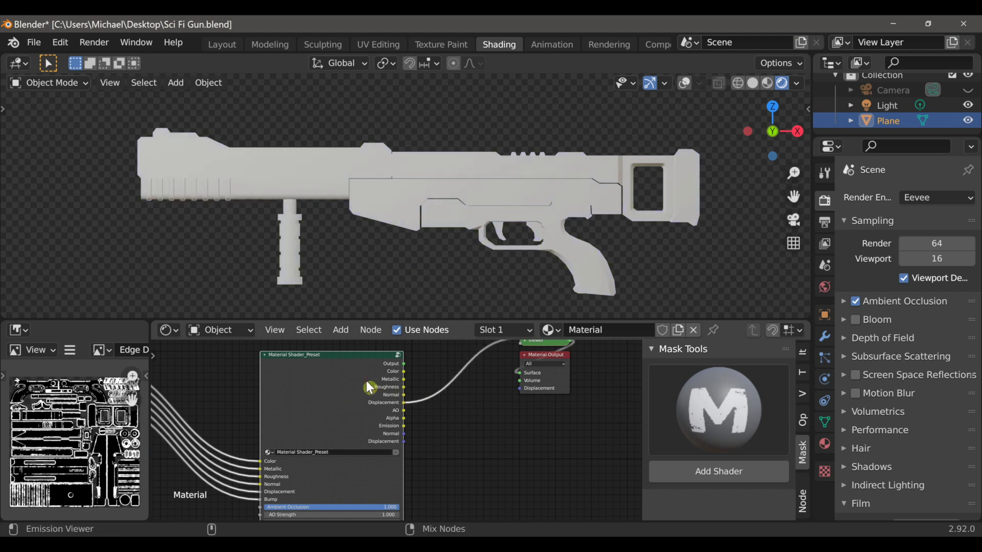
{"action": "left_click", "coordinate": [372, 389], "text": "ctrl+shift"}
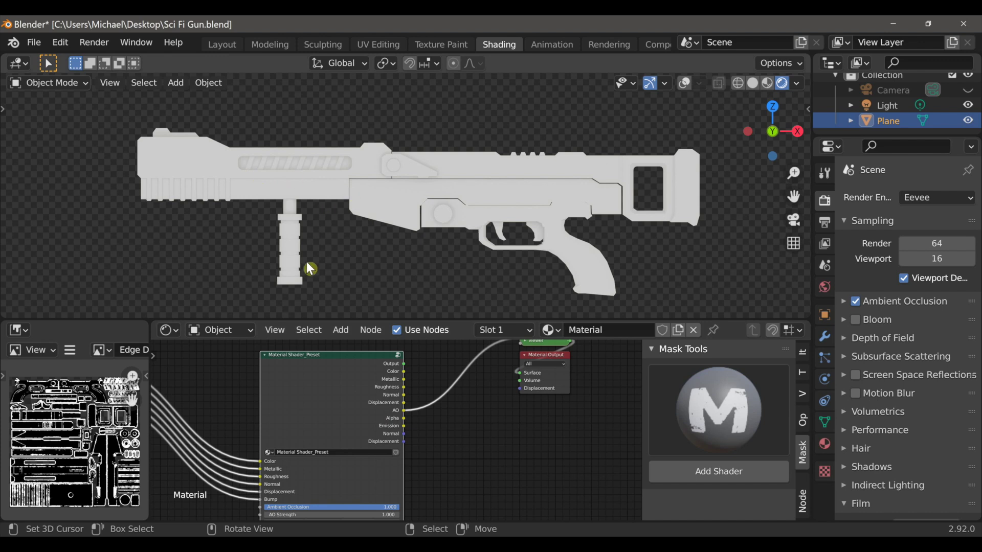
Step: Try an Ambient Occlusion of 0.000 and an AO Strength of 10.700 on the Material Shader_Preset node, restoring both to 1.000
{"action": "middle_click_drag", "start_coordinate": [358, 447], "coordinate": [371, 407]}
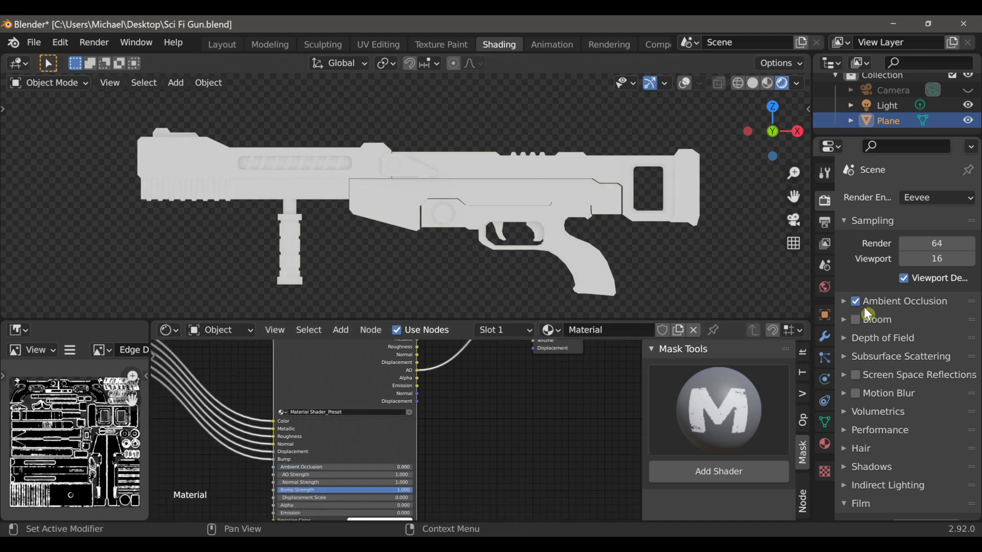
{"action": "scroll", "coordinate": [432, 406], "scroll_direction": "up", "scroll_amount": 3}
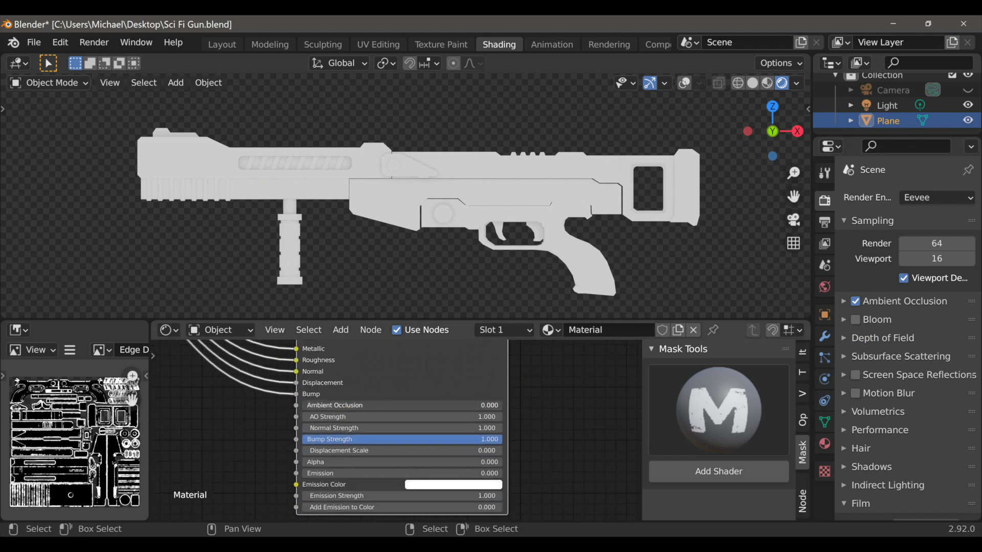
{"action": "left_click_drag", "start_coordinate": [344, 417], "coordinate": [476, 416]}
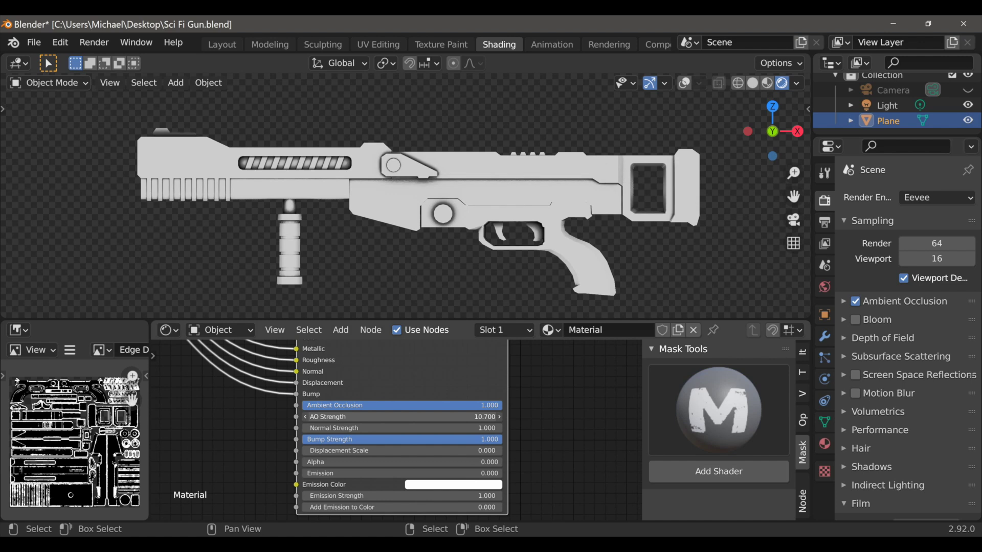
{"action": "right_click", "coordinate": [346, 414]}
{"action": "scroll", "coordinate": [452, 399], "scroll_direction": "down", "scroll_amount": 3}
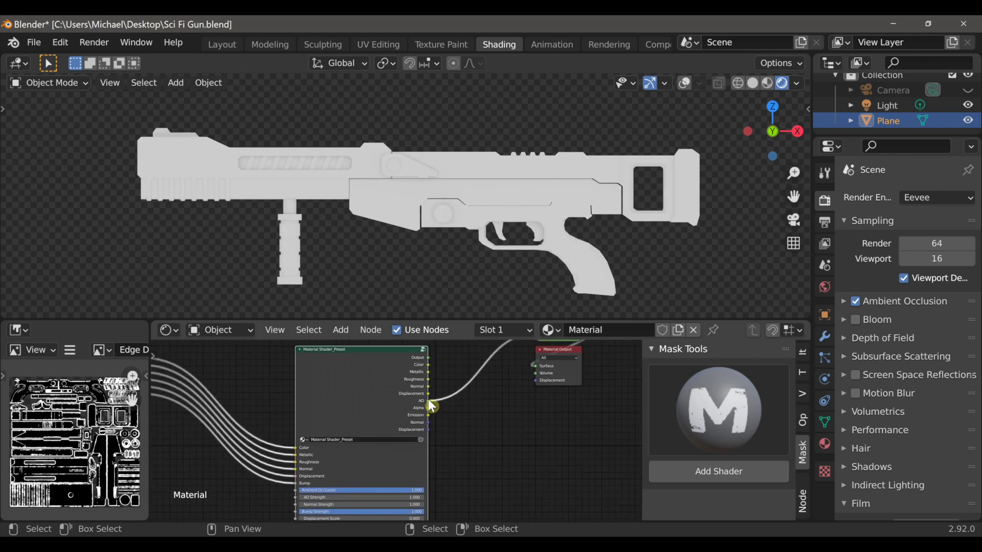
Step: Preview the Material Shader_Preset node's Color output while briefly varying its AO Strength
{"action": "mouse_move", "coordinate": [415, 439]}
{"action": "middle_mouse_down"}
{"action": "mouse_move", "coordinate": [413, 425]}
{"action": "mouse_move", "coordinate": [412, 447]}
{"action": "middle_mouse_up"}
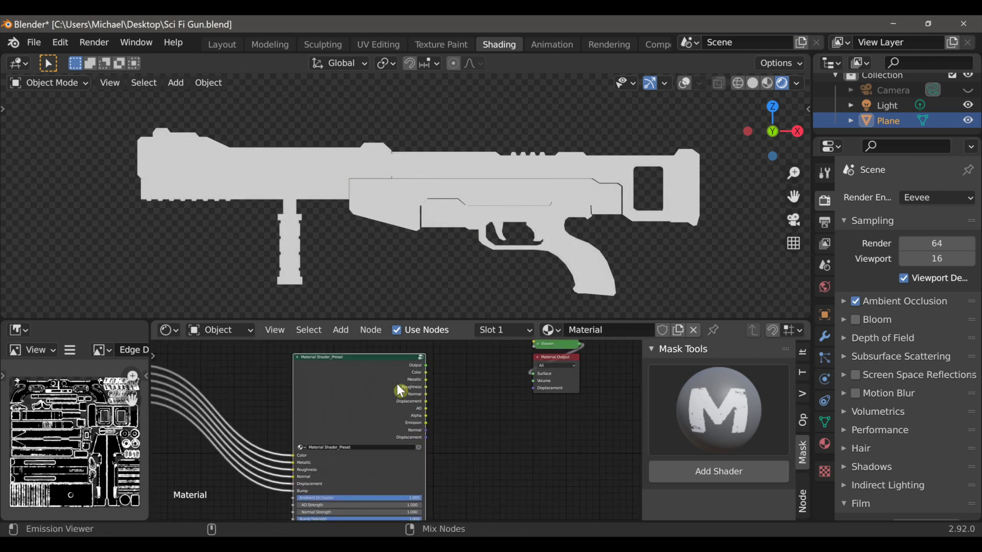
{"action": "left_click", "coordinate": [397, 384], "text": "ctrl+shift"}
{"action": "left_click", "coordinate": [397, 384], "text": "ctrl+shift"}
{"action": "middle_click_drag", "start_coordinate": [390, 461], "coordinate": [393, 434]}
{"action": "mouse_move", "coordinate": [319, 478]}
{"action": "left_mouse_down"}
{"action": "mouse_move", "coordinate": [409, 478]}
{"action": "mouse_move", "coordinate": [332, 478]}
{"action": "mouse_move", "coordinate": [384, 478]}
{"action": "left_mouse_up"}
{"action": "right_click", "coordinate": [382, 478]}
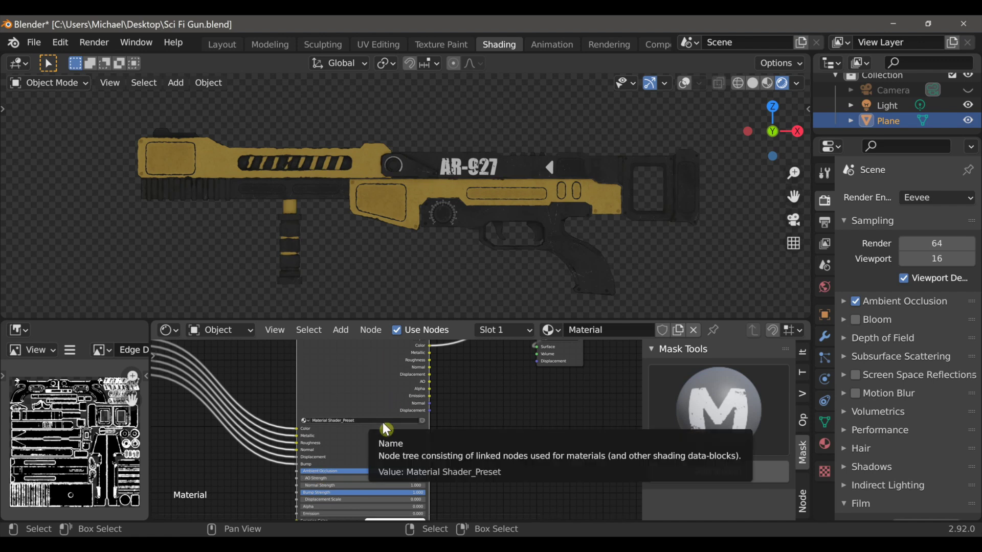
Step: Cycle the preview to the second Normal output of the Material Shader_Preset node and inspect it on the rifle from an angle
{"action": "scroll", "coordinate": [395, 431], "scroll_direction": "down", "scroll_amount": 2}
{"action": "left_click", "coordinate": [379, 370], "text": "ctrl+shift"}
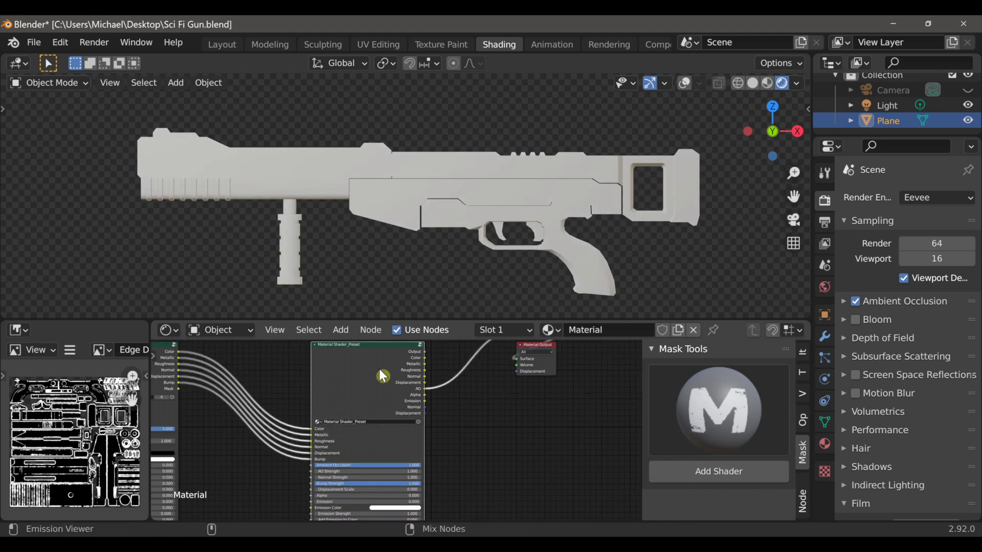
{"action": "left_click", "coordinate": [379, 369], "text": "ctrl+shift"}
{"action": "left_click", "coordinate": [379, 370], "text": "ctrl+shift"}
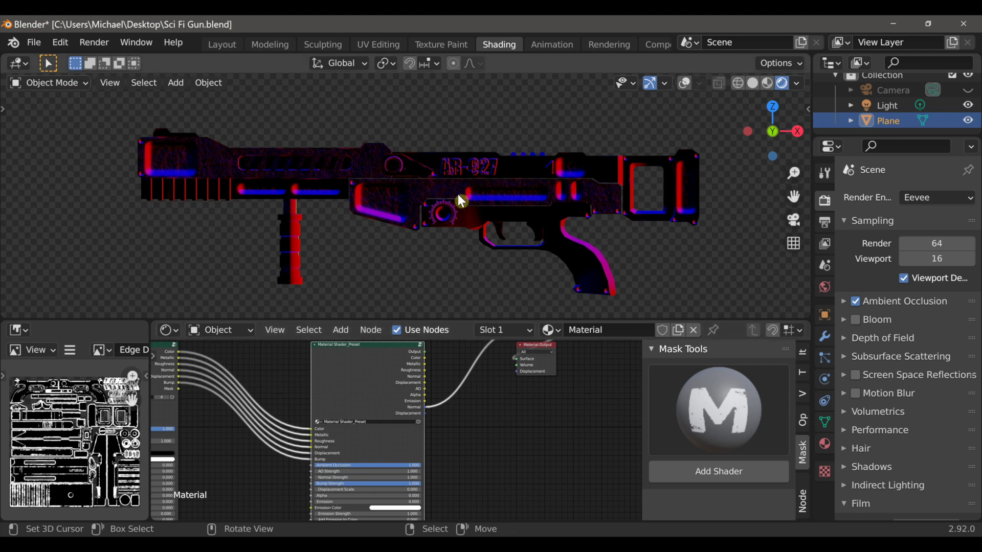
{"action": "middle_click_drag", "start_coordinate": [461, 201], "coordinate": [532, 194]}
{"action": "scroll", "coordinate": [504, 201], "scroll_direction": "down", "scroll_amount": 3}
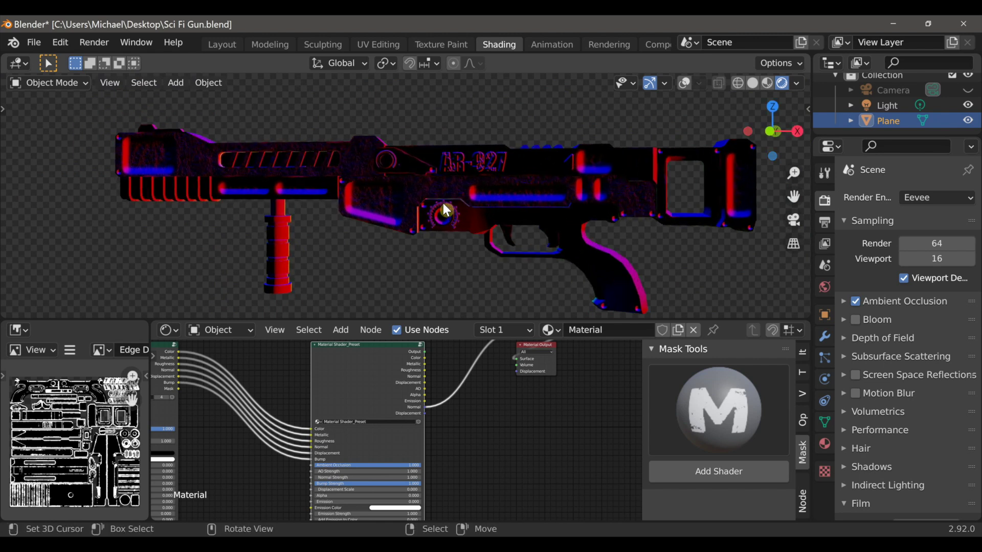
{"action": "key", "text": "KP_1"}
Step: Restore the complete material by feeding the shader node's Output to the Material Output, and save the file
{"action": "right_click_drag", "start_coordinate": [428, 373], "coordinate": [472, 408], "text": "ctrl"}
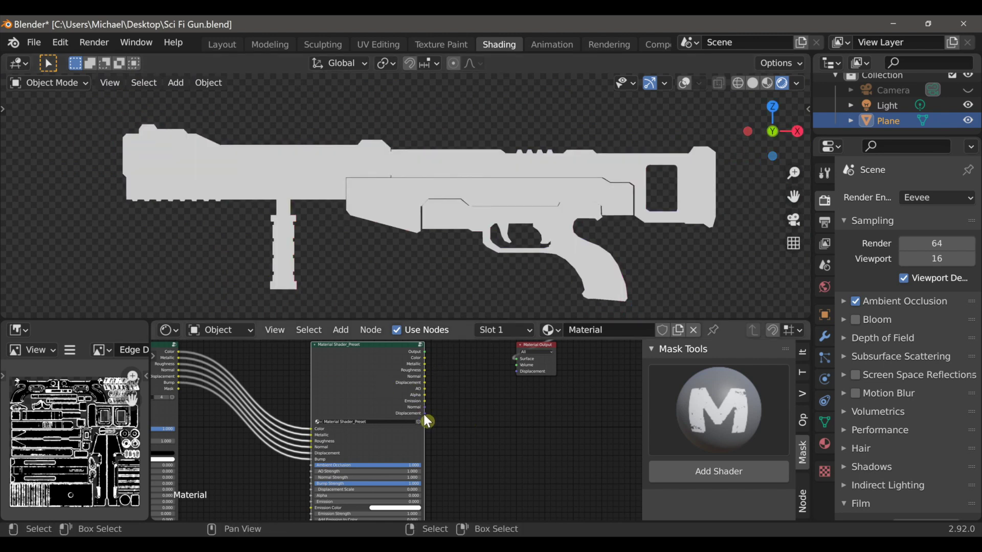
{"action": "left_click_drag", "start_coordinate": [424, 414], "coordinate": [433, 395]}
{"action": "scroll", "coordinate": [369, 395], "scroll_direction": "down", "scroll_amount": 10}
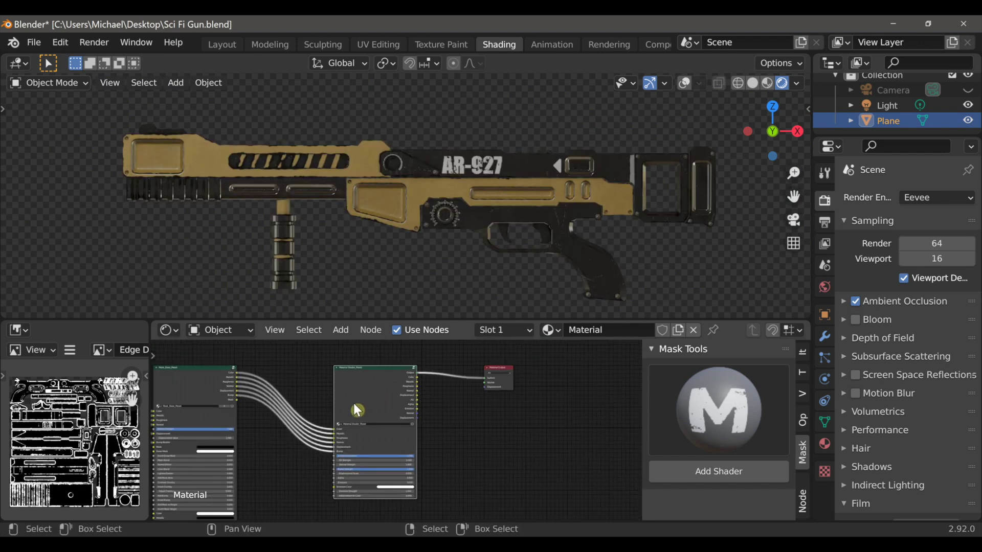
{"action": "key", "text": "Home"}
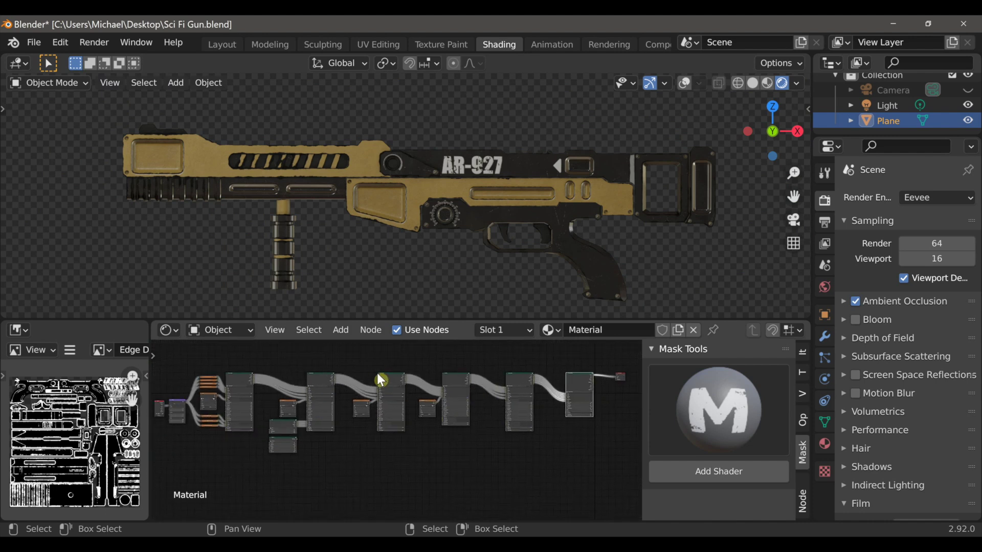
{"action": "key", "text": "ctrl+s"}
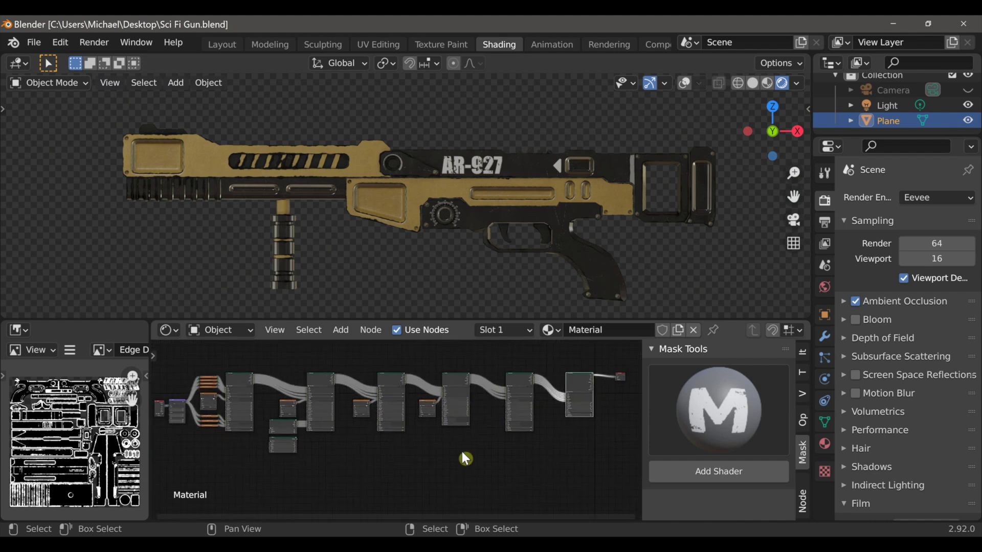
Step: Examine the Emission settings of the Material Shader_Preset node and the Mask_Base_Preset node before it
{"action": "scroll", "coordinate": [511, 463], "scroll_direction": "up", "scroll_amount": 4}
{"action": "middle_click_drag", "start_coordinate": [521, 465], "coordinate": [302, 508]}
{"action": "scroll", "coordinate": [413, 484], "scroll_direction": "up", "scroll_amount": 5}
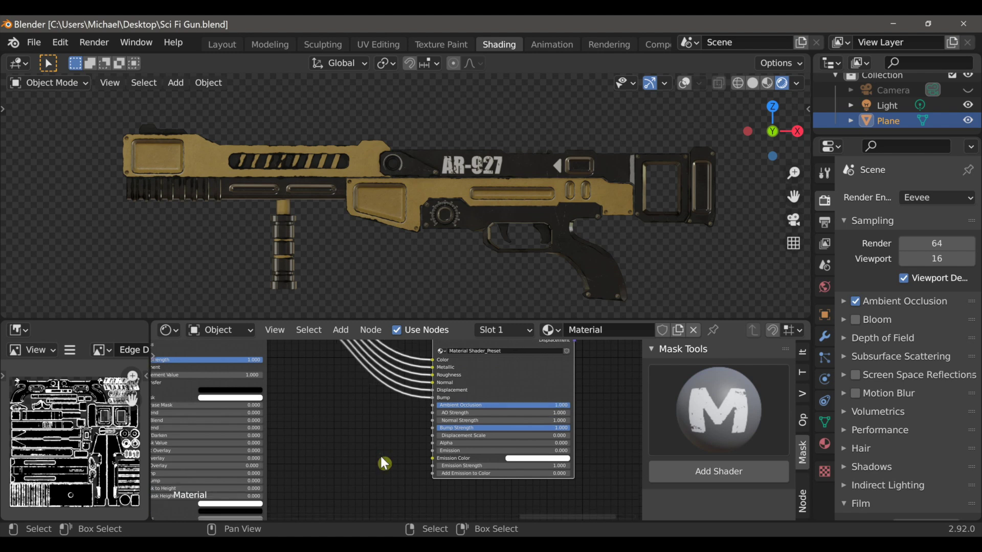
{"action": "left_click_drag", "start_coordinate": [449, 453], "coordinate": [424, 455]}
{"action": "scroll", "coordinate": [419, 469], "scroll_direction": "down", "scroll_amount": 2}
{"action": "middle_click_drag", "start_coordinate": [337, 463], "coordinate": [495, 451]}
{"action": "scroll", "coordinate": [460, 419], "scroll_direction": "down", "scroll_amount": 3}
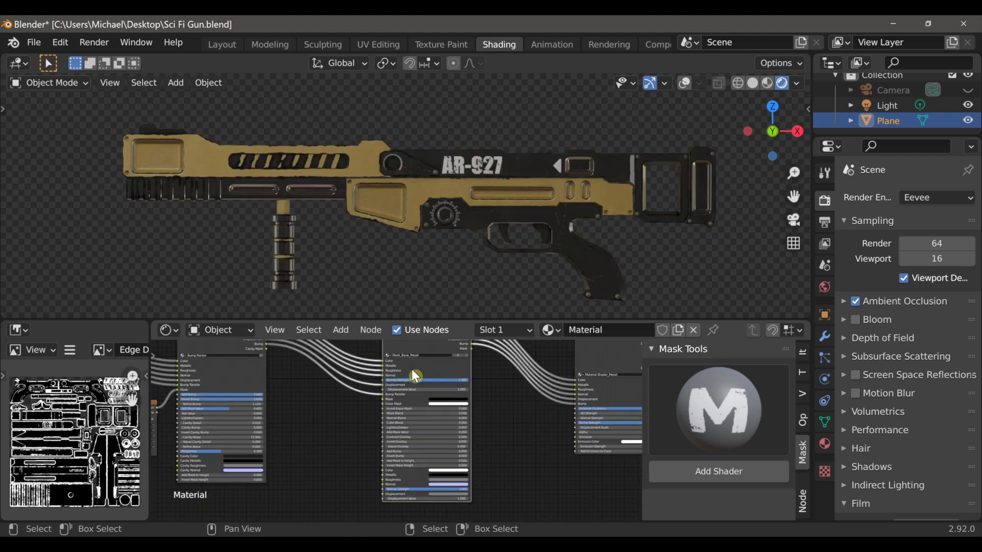
Step: Add an Image Texture node between the Bump Painter node and the last Mask_Base_Preset node
{"action": "scroll", "coordinate": [337, 450], "scroll_direction": "up", "scroll_amount": 2}
{"action": "key", "text": "shift+a"}
{"action": "mouse_move", "coordinate": [322, 440]}
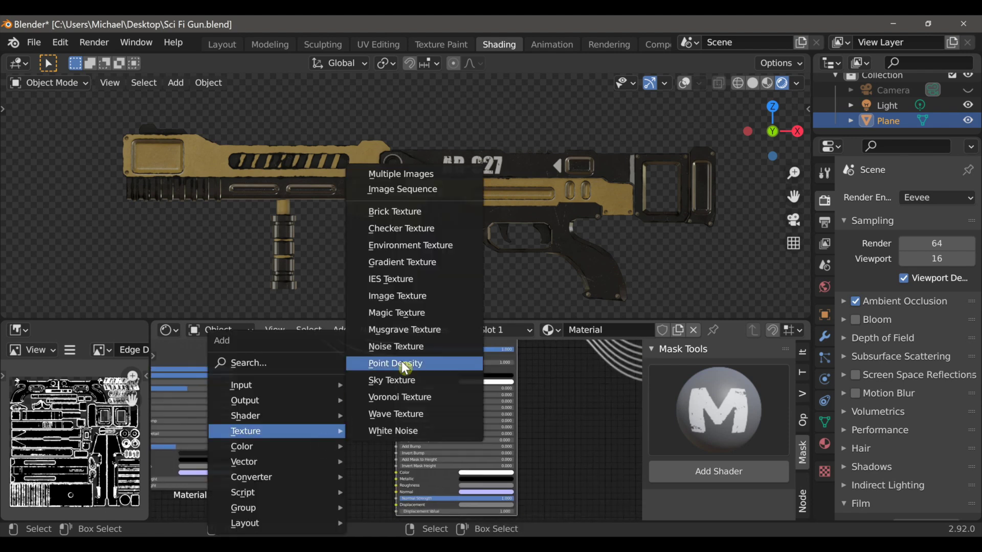
{"action": "left_click", "coordinate": [409, 296]}
{"action": "left_click", "coordinate": [330, 434]}
Step: Create a 2048 x 2048 px, 32-bit float image named Rifle_Emission in the Image Texture node
{"action": "scroll", "coordinate": [331, 434], "scroll_direction": "up", "scroll_amount": 2}
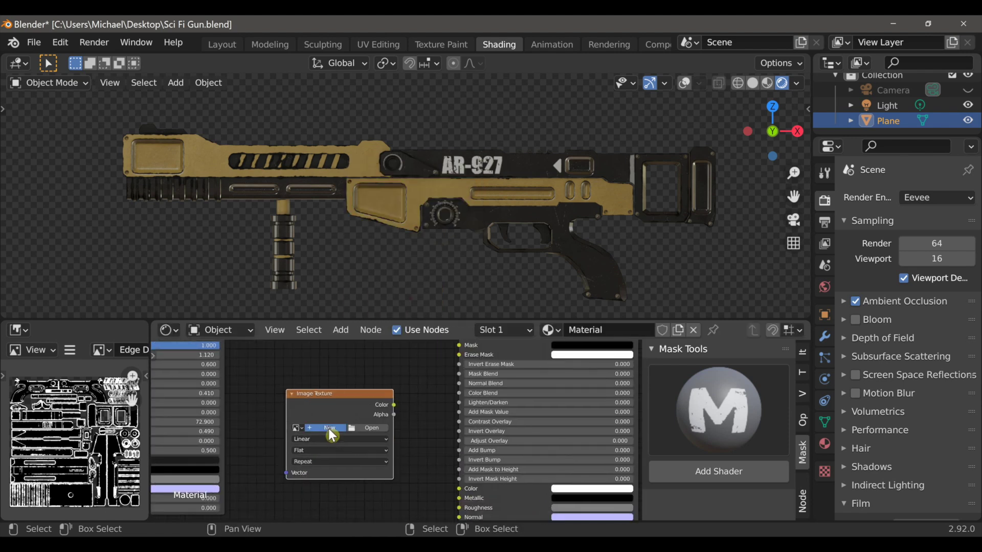
{"action": "left_click", "coordinate": [330, 428]}
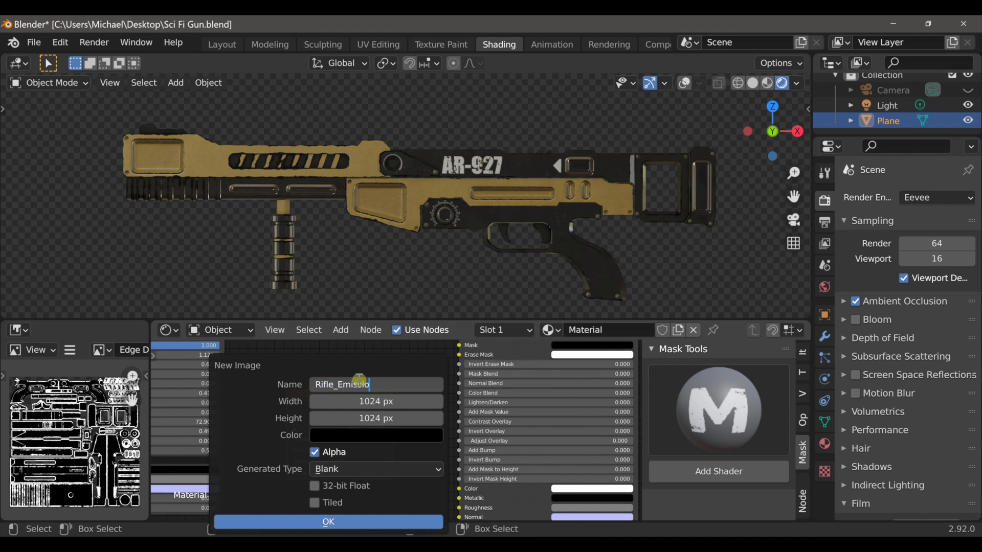
{"action": "left_click", "coordinate": [316, 484]}
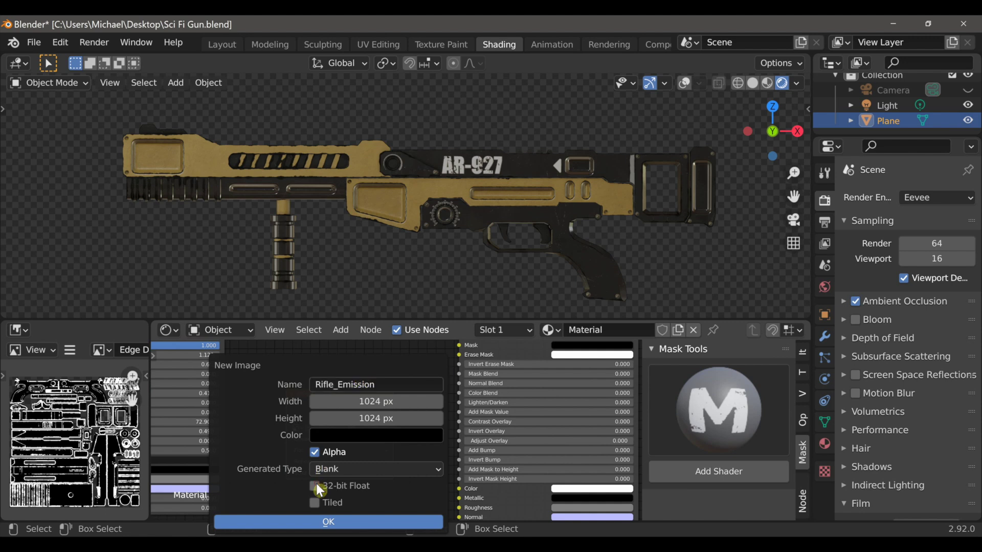
{"action": "left_click", "coordinate": [316, 484]}
{"action": "left_click_drag", "start_coordinate": [390, 418], "coordinate": [390, 407]}
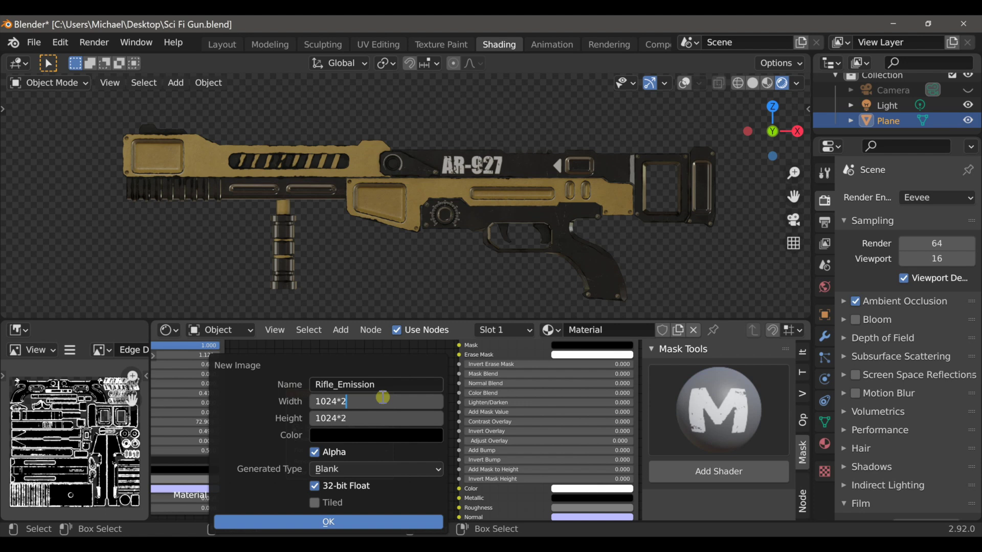
{"action": "type", "text": "*2"}
{"action": "key", "text": "Return"}
{"action": "left_click", "coordinate": [367, 522]}
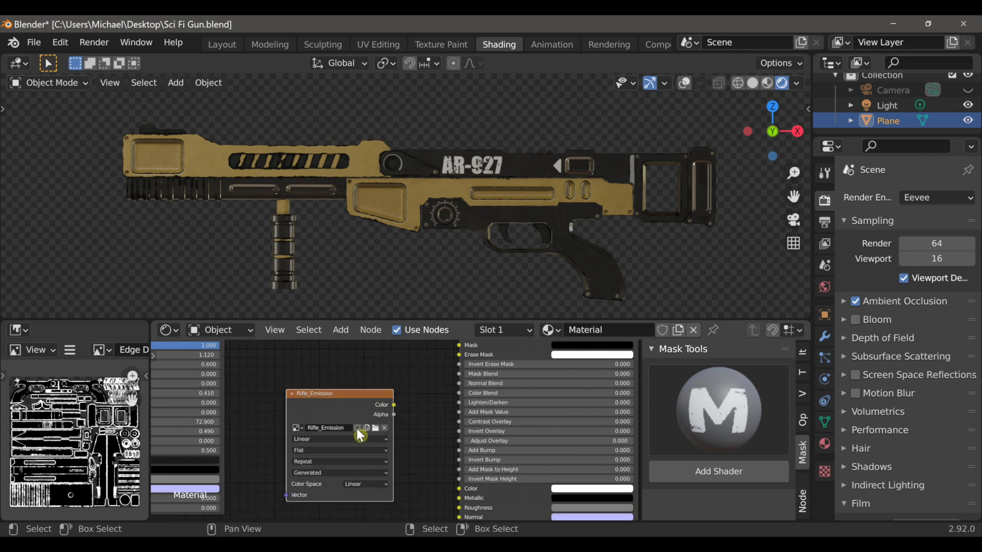
Step: Move the Rifle_Emission node beside the last Mask_Base_Preset node and connect its Color to that node's Mask input
{"action": "scroll", "coordinate": [391, 415], "scroll_direction": "down", "scroll_amount": 3}
{"action": "middle_click_drag", "start_coordinate": [397, 421], "coordinate": [404, 428]}
{"action": "left_click_drag", "start_coordinate": [377, 424], "coordinate": [447, 373]}
{"action": "scroll", "coordinate": [406, 407], "scroll_direction": "down", "scroll_amount": 3}
{"action": "left_click_drag", "start_coordinate": [370, 398], "coordinate": [381, 388]}
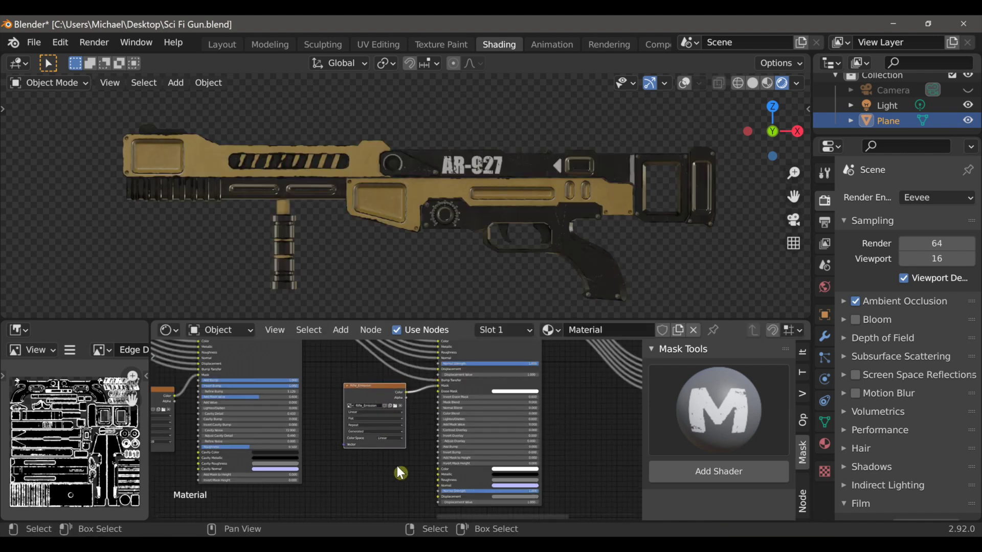
Step: Add a second Image Texture node directly below the Rifle_Emission node
{"action": "middle_click_drag", "start_coordinate": [393, 462], "coordinate": [397, 436]}
{"action": "key", "text": "shift+a"}
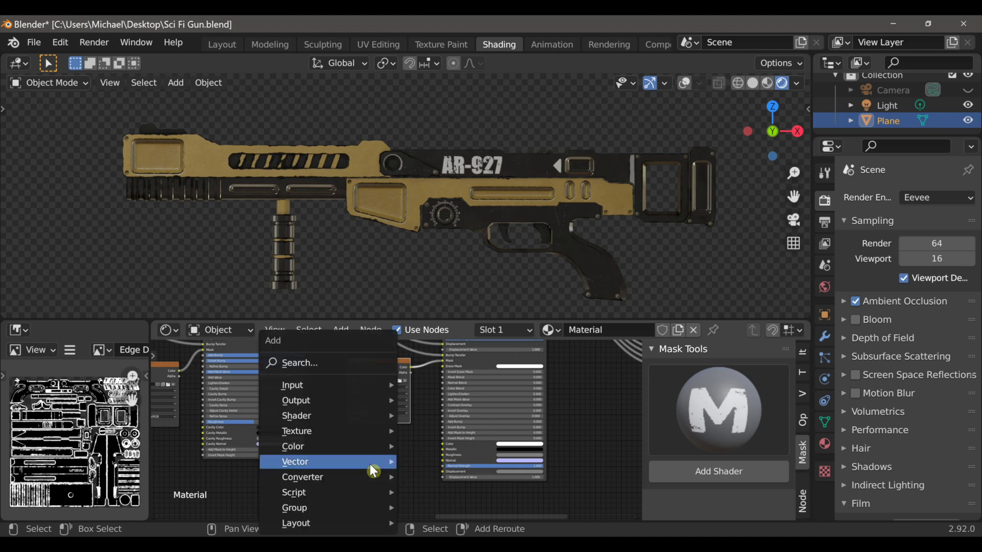
{"action": "mouse_move", "coordinate": [330, 390]}
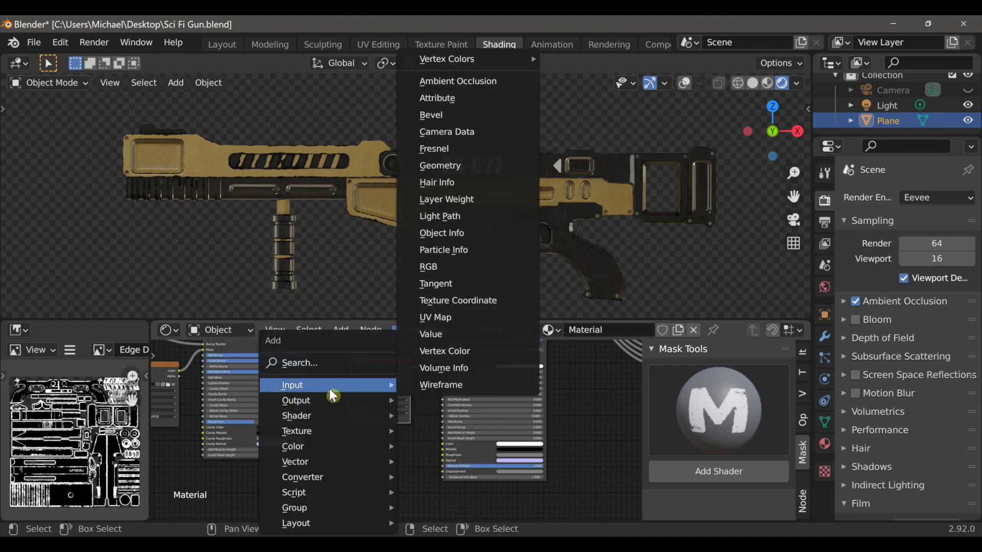
{"action": "mouse_move", "coordinate": [373, 431]}
{"action": "left_click", "coordinate": [452, 296]}
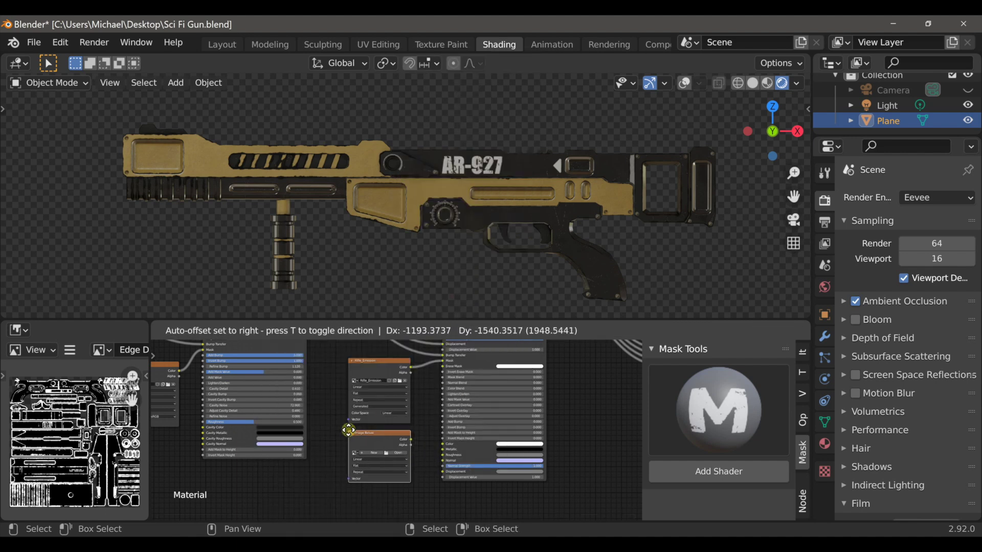
{"action": "left_click", "coordinate": [348, 429]}
Step: Create a 2048 px, 32-bit float image named Emission_Color in the second Image Texture node
{"action": "scroll", "coordinate": [391, 460], "scroll_direction": "up", "scroll_amount": 3}
{"action": "left_click", "coordinate": [364, 450]}
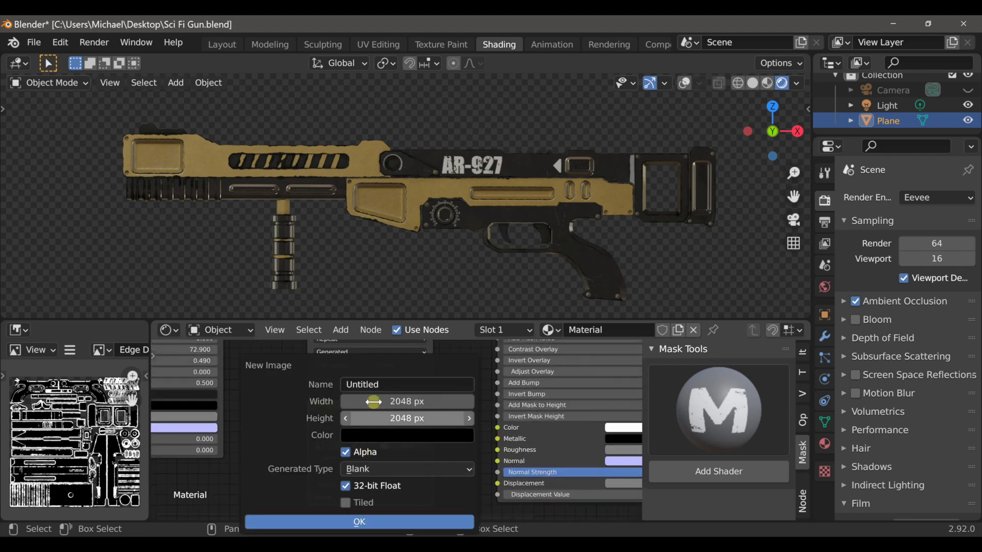
{"action": "left_click", "coordinate": [391, 386]}
{"action": "type", "text": "Ri"}
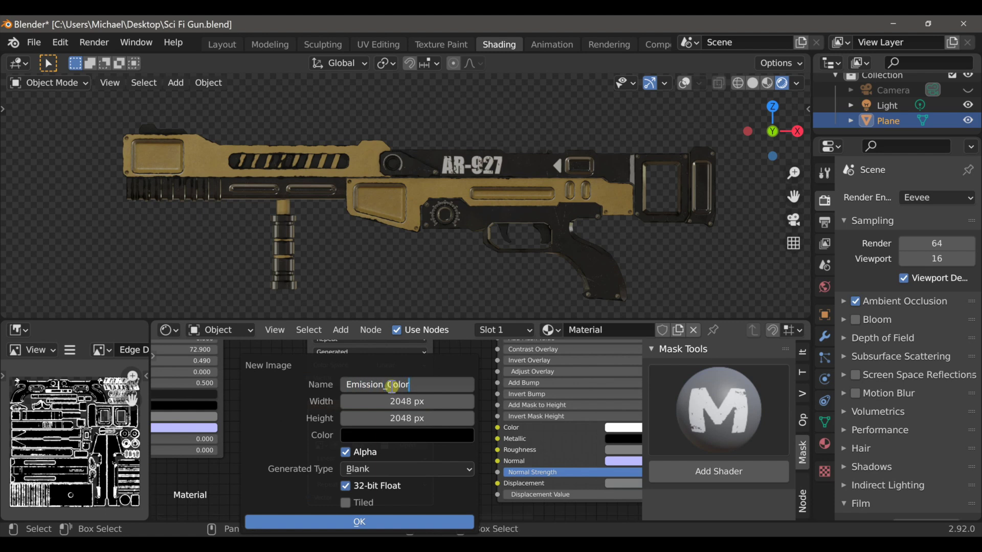
{"action": "left_click", "coordinate": [383, 521]}
{"action": "scroll", "coordinate": [409, 430], "scroll_direction": "down", "scroll_amount": 1}
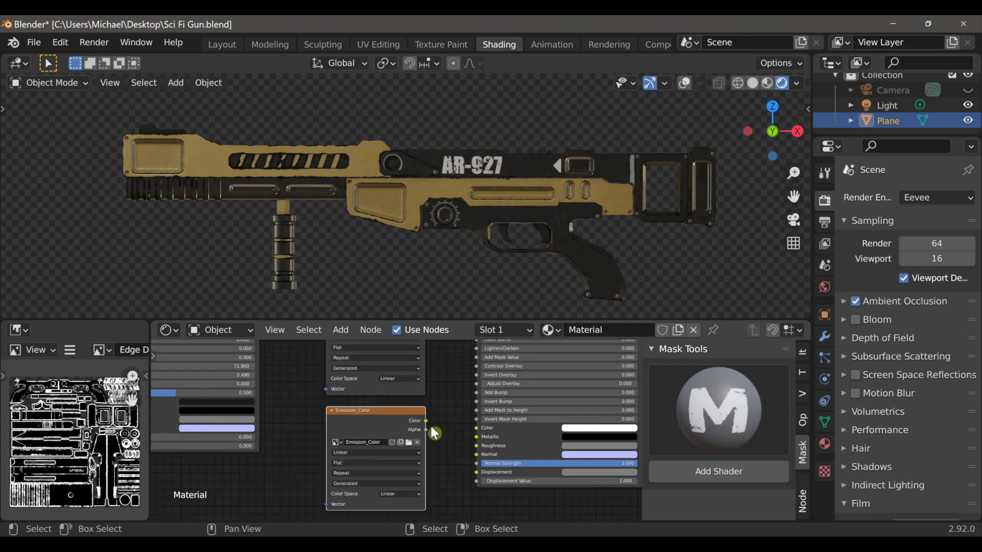
Step: Connect Emission_Color's Color to the last mask node's Color input, and that node's Mask output to the Material Shader_Preset's Emission input
{"action": "left_click_drag", "start_coordinate": [425, 421], "coordinate": [475, 428]}
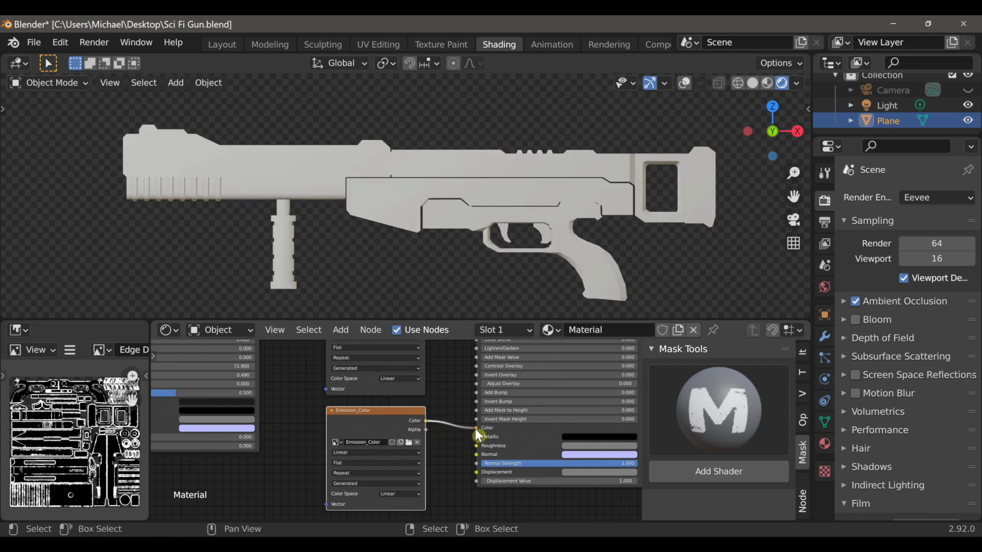
{"action": "scroll", "coordinate": [398, 430], "scroll_direction": "down", "scroll_amount": 3}
{"action": "middle_click_drag", "start_coordinate": [539, 373], "coordinate": [471, 420]}
{"action": "left_click_drag", "start_coordinate": [436, 369], "coordinate": [548, 464]}
{"action": "middle_click_drag", "start_coordinate": [518, 471], "coordinate": [458, 464]}
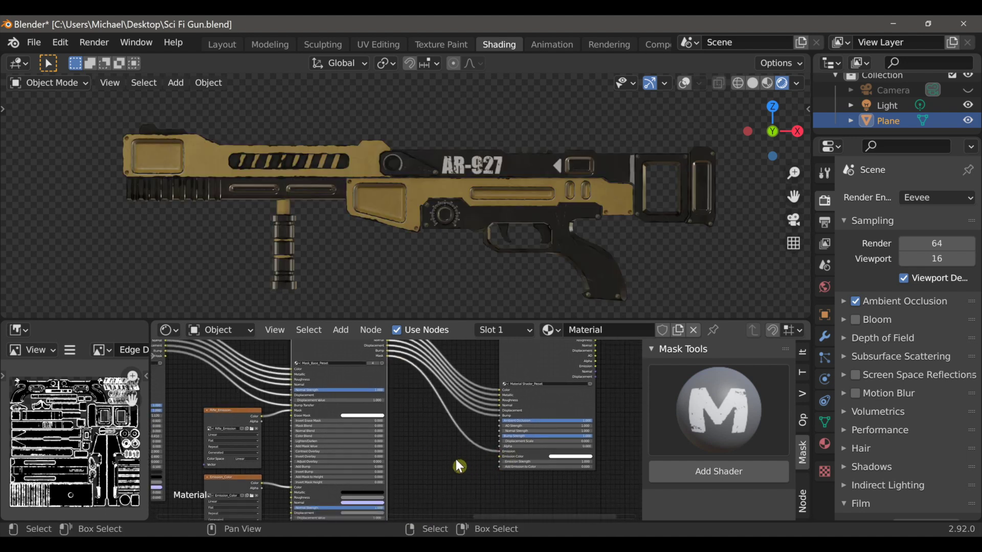
{"action": "scroll", "coordinate": [271, 412], "scroll_direction": "up", "scroll_amount": 2}
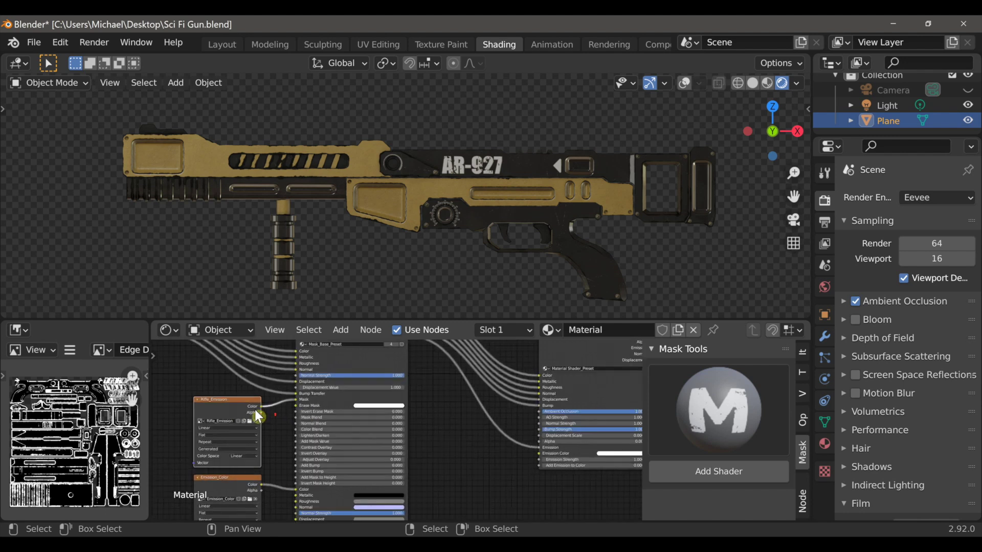
Step: Switch to the Texture Paint workspace and ready the Rifle_Emission slot for painting with face selection masking
{"action": "left_click", "coordinate": [441, 45]}
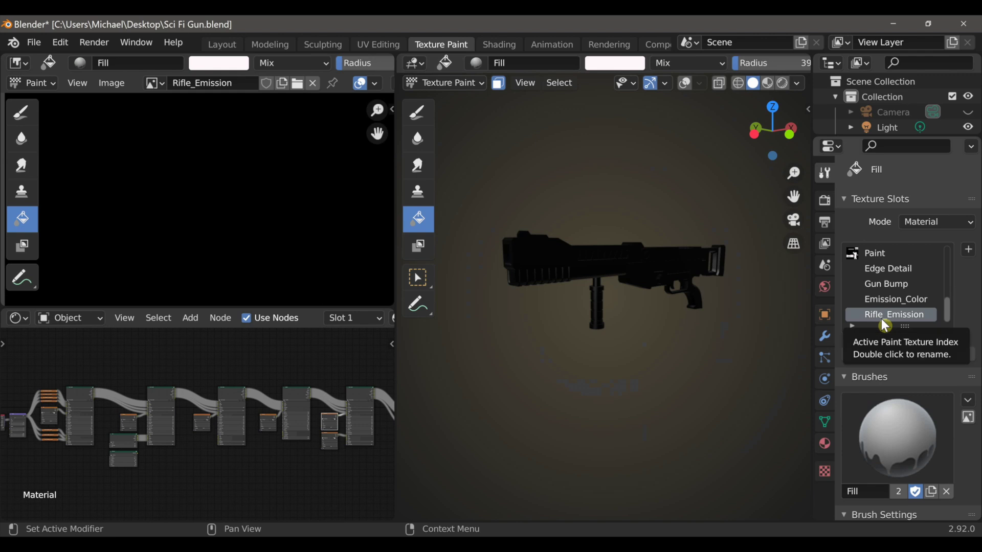
{"action": "scroll", "coordinate": [645, 348], "scroll_direction": "up", "scroll_amount": 4}
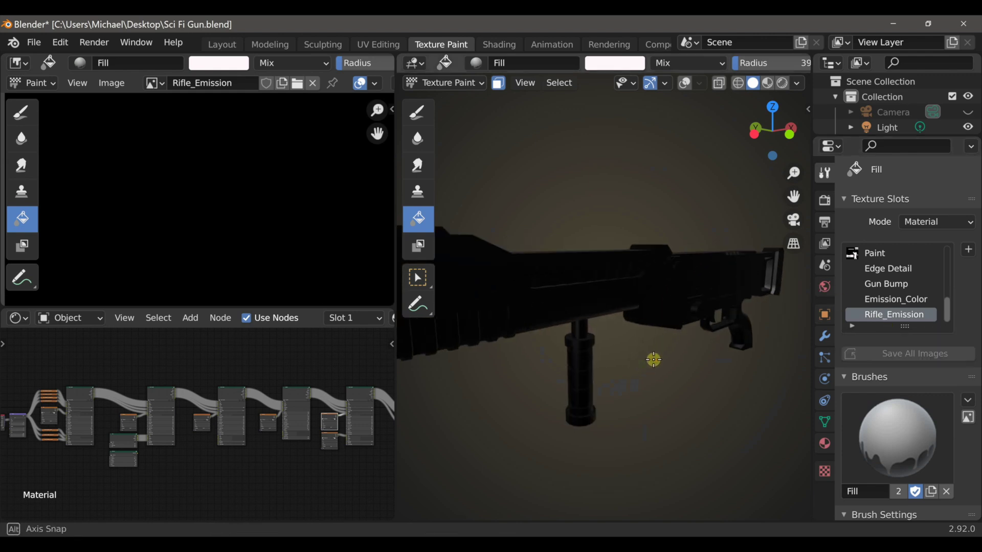
{"action": "middle_click_drag", "start_coordinate": [651, 357], "coordinate": [685, 362]}
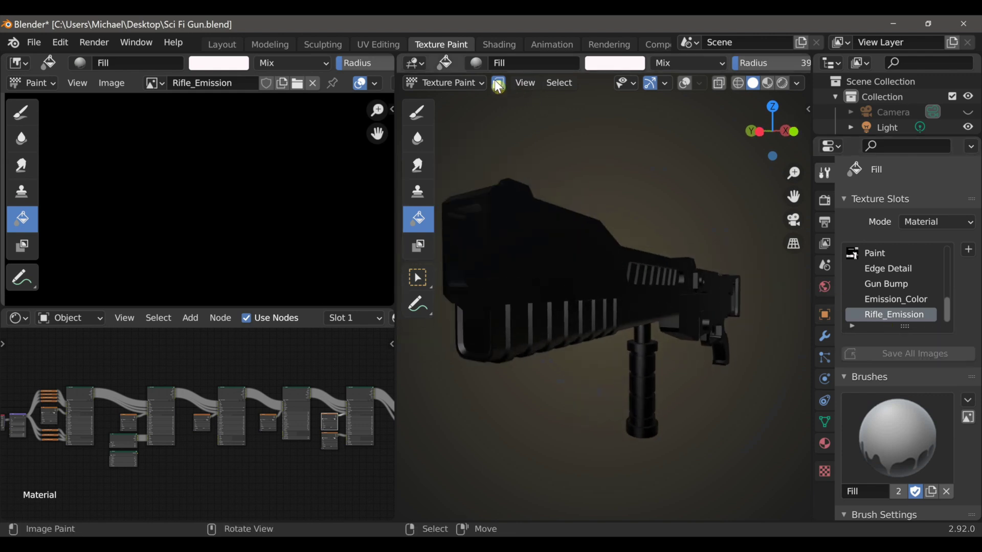
{"action": "left_click", "coordinate": [500, 83]}
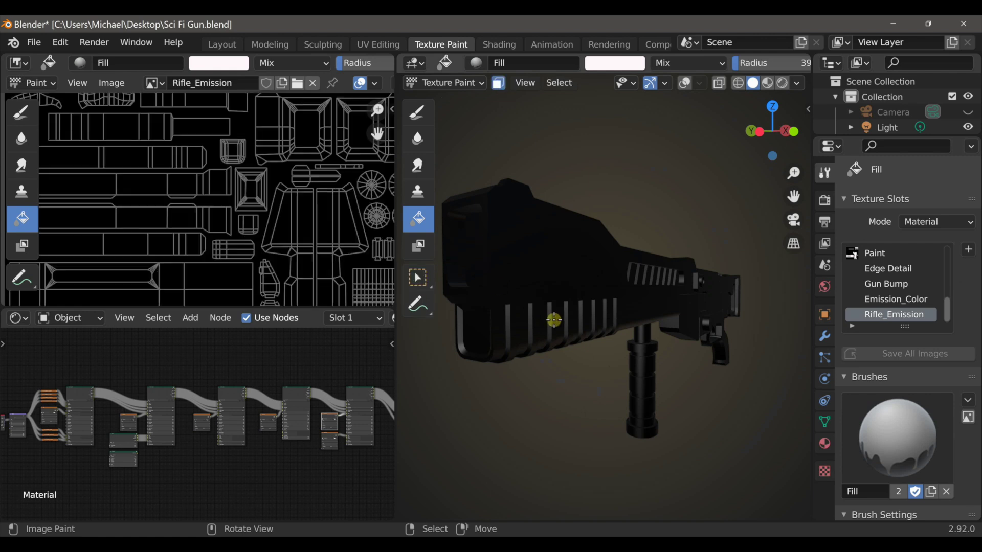
Step: Turn on the viewport overlays, deselect all faces of the rifle, and enable the wireframe overlay
{"action": "left_click", "coordinate": [684, 83]}
{"action": "key", "text": "alt+a"}
{"action": "scroll", "coordinate": [658, 302], "scroll_direction": "down", "scroll_amount": 3}
{"action": "middle_click_drag", "start_coordinate": [658, 307], "coordinate": [618, 296]}
{"action": "left_click", "coordinate": [700, 84]}
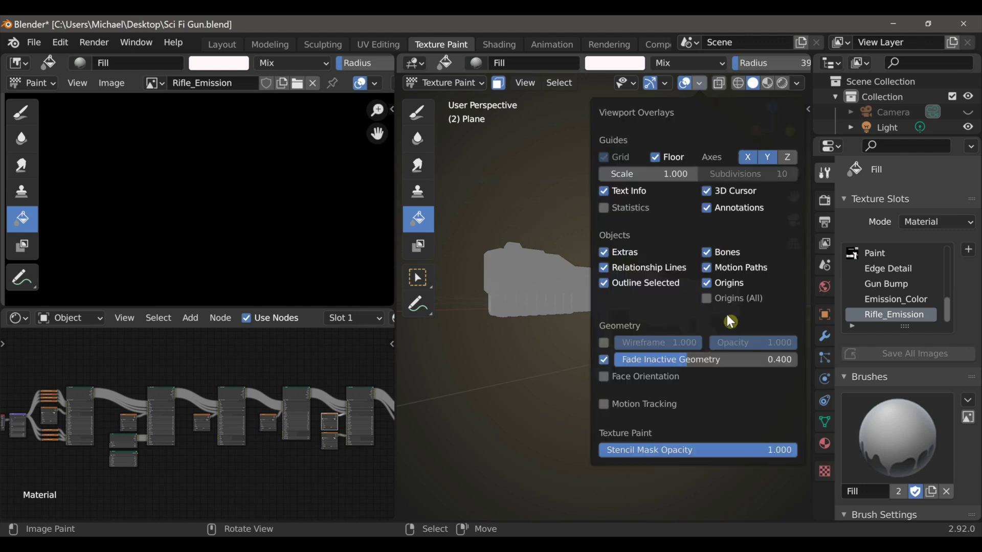
{"action": "left_click", "coordinate": [603, 342]}
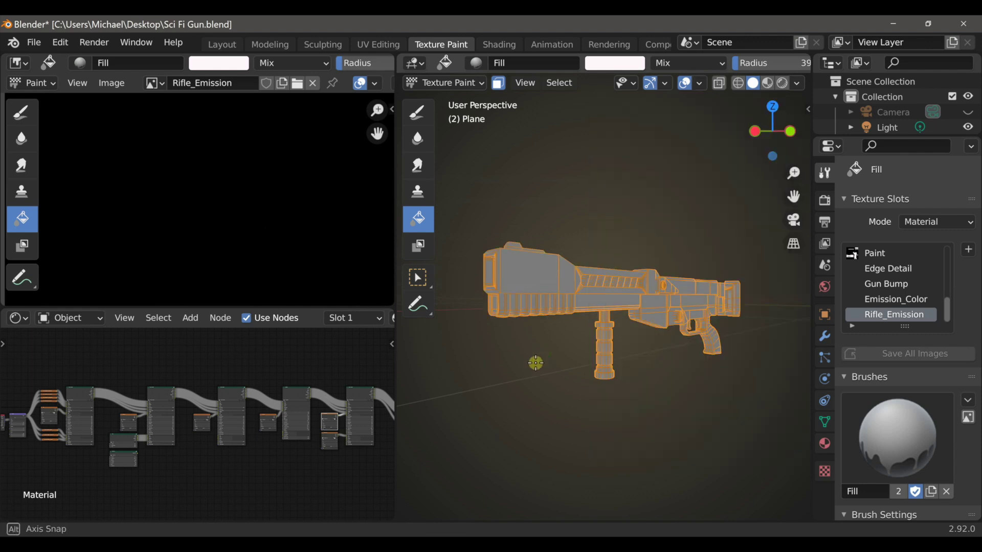
Step: Switch the 3D viewport to Rendered shading for the rifle
{"action": "mouse_move", "coordinate": [540, 353]}
{"action": "middle_mouse_down", "text": "ctrl"}
{"action": "mouse_move", "coordinate": [578, 358]}
{"action": "mouse_move", "coordinate": [585, 344]}
{"action": "mouse_move", "coordinate": [562, 294]}
{"action": "mouse_move", "coordinate": [734, 324]}
{"action": "middle_mouse_up", "text": "ctrl"}
{"action": "scroll", "coordinate": [563, 297], "scroll_direction": "down", "scroll_amount": 5}
{"action": "key", "text": "z"}
{"action": "left_click", "coordinate": [673, 353]}
{"action": "mouse_move", "coordinate": [668, 353]}
{"action": "middle_mouse_down", "text": "shift"}
{"action": "mouse_move", "coordinate": [625, 373]}
{"action": "mouse_move", "coordinate": [642, 358]}
{"action": "mouse_move", "coordinate": [636, 307]}
{"action": "middle_mouse_up", "text": "shift"}
{"action": "scroll", "coordinate": [624, 373], "scroll_direction": "up", "scroll_amount": 4}
{"action": "left_click", "coordinate": [781, 83]}
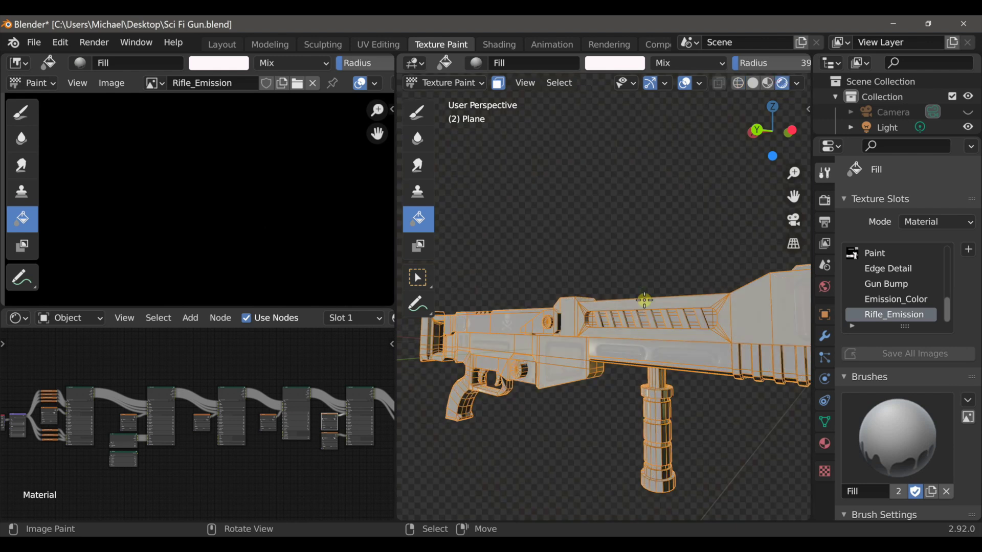
Step: Fill the faces inside the rifle's muzzle recess and barrel slots with white on the Rifle_Emission image
{"action": "scroll", "coordinate": [634, 322], "scroll_direction": "down", "scroll_amount": 4}
{"action": "middle_click_drag", "start_coordinate": [639, 327], "coordinate": [422, 322]}
{"action": "scroll", "coordinate": [550, 377], "scroll_direction": "up", "scroll_amount": 5}
{"action": "mouse_move", "coordinate": [547, 340]}
{"action": "middle_mouse_down", "text": "shift"}
{"action": "mouse_move", "coordinate": [556, 305]}
{"action": "mouse_move", "coordinate": [557, 333]}
{"action": "middle_mouse_up", "text": "shift"}
{"action": "scroll", "coordinate": [557, 303], "scroll_direction": "down", "scroll_amount": 4}
{"action": "scroll", "coordinate": [550, 306], "scroll_direction": "down", "scroll_amount": 2}
{"action": "scroll", "coordinate": [558, 333], "scroll_direction": "up", "scroll_amount": 5}
{"action": "middle_click_drag", "start_coordinate": [608, 302], "coordinate": [638, 330], "text": "shift"}
{"action": "left_click", "coordinate": [515, 305]}
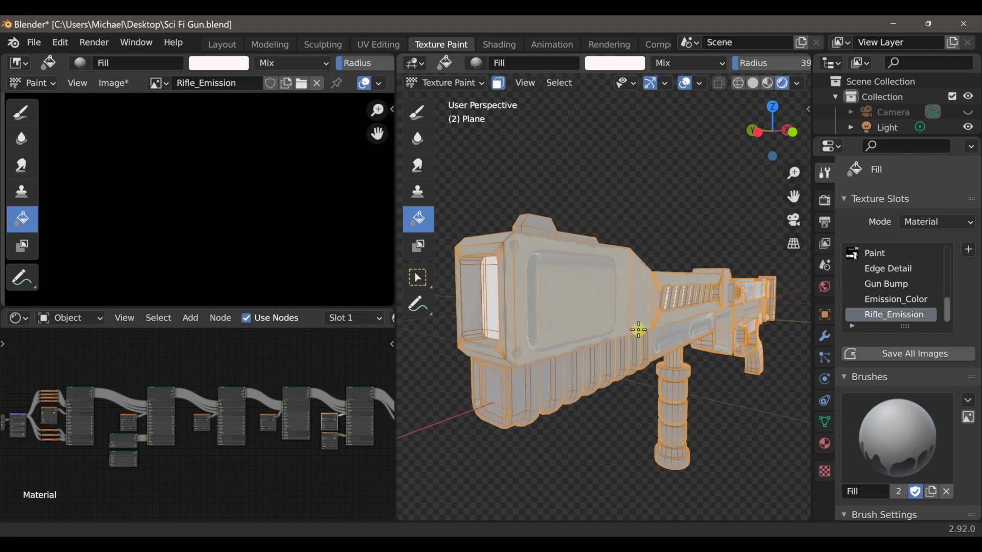
Step: Hide the 3D viewport overlays and enable Bloom in the Eevee render settings
{"action": "left_click", "coordinate": [684, 82]}
{"action": "scroll", "coordinate": [670, 235], "scroll_direction": "down", "scroll_amount": 2}
{"action": "mouse_move", "coordinate": [670, 235]}
{"action": "middle_mouse_down"}
{"action": "mouse_move", "coordinate": [646, 250]}
{"action": "mouse_move", "coordinate": [673, 259]}
{"action": "middle_mouse_up"}
{"action": "scroll", "coordinate": [674, 259], "scroll_direction": "up", "scroll_amount": 2}
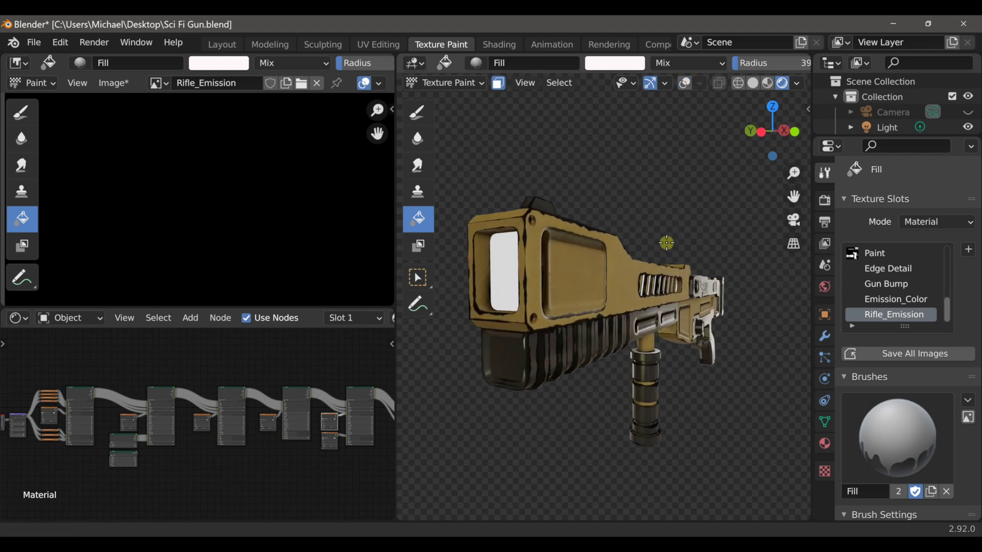
{"action": "left_click", "coordinate": [824, 199]}
{"action": "left_click", "coordinate": [855, 320]}
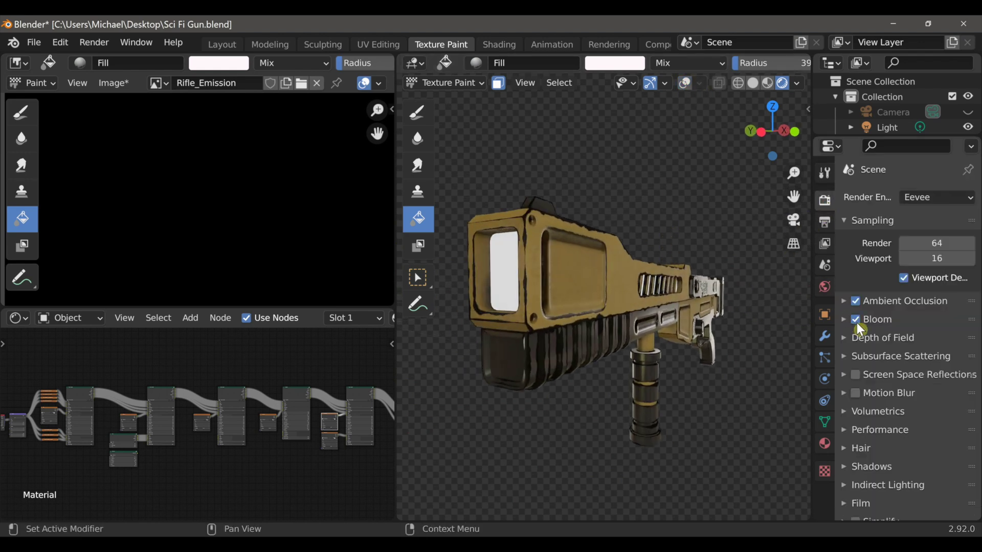
Step: Raise the Emission Strength of the Material Shader_Preset node to about 14.7 and check the glow on the rifle
{"action": "scroll", "coordinate": [313, 398], "scroll_direction": "up", "scroll_amount": 3}
{"action": "scroll", "coordinate": [228, 425], "scroll_direction": "up", "scroll_amount": 6}
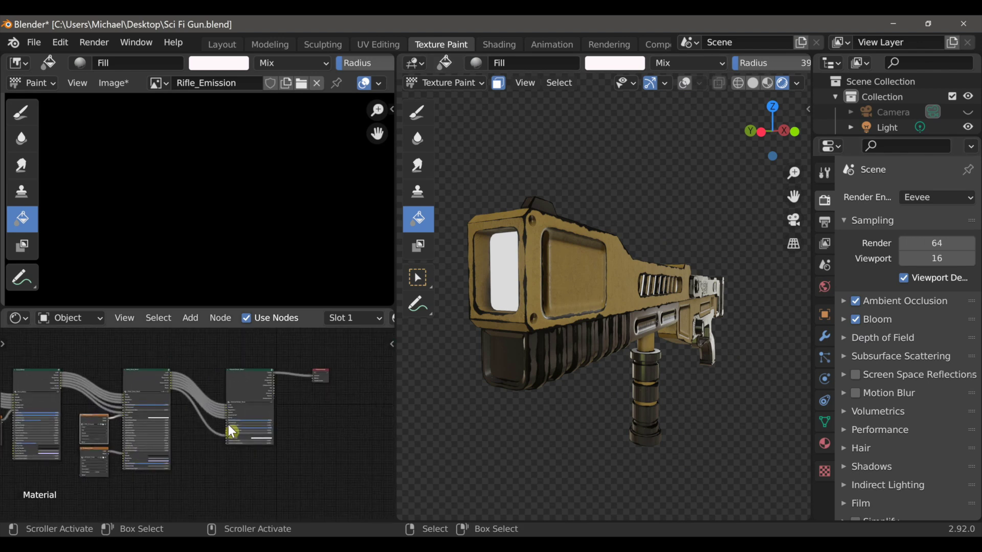
{"action": "left_click_drag", "start_coordinate": [198, 458], "coordinate": [245, 458]}
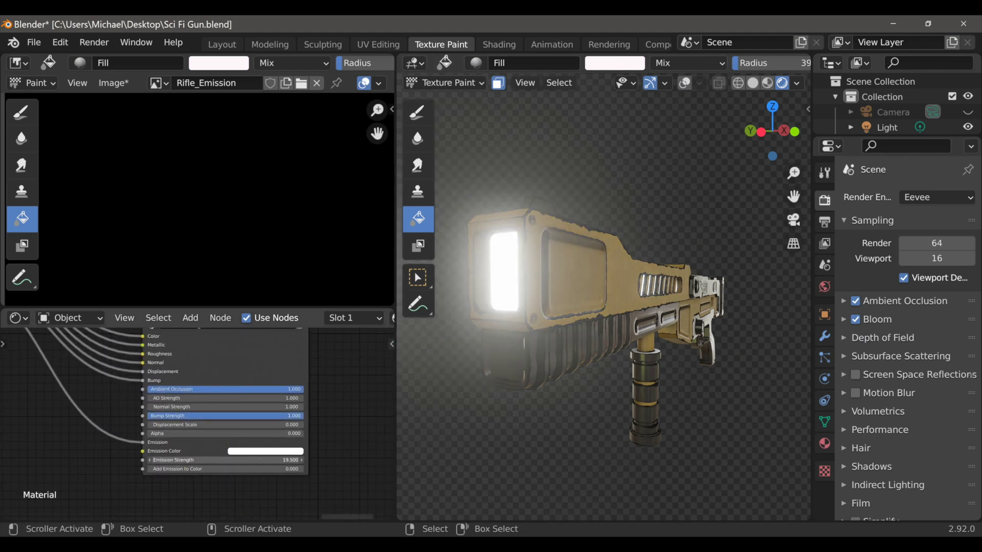
{"action": "scroll", "coordinate": [562, 351], "scroll_direction": "down", "scroll_amount": 2}
{"action": "mouse_move", "coordinate": [562, 351]}
{"action": "middle_mouse_down"}
{"action": "mouse_move", "coordinate": [493, 346]}
{"action": "mouse_move", "coordinate": [576, 364]}
{"action": "mouse_move", "coordinate": [581, 356]}
{"action": "mouse_move", "coordinate": [536, 376]}
{"action": "mouse_move", "coordinate": [686, 366]}
{"action": "mouse_move", "coordinate": [567, 365]}
{"action": "middle_mouse_up"}
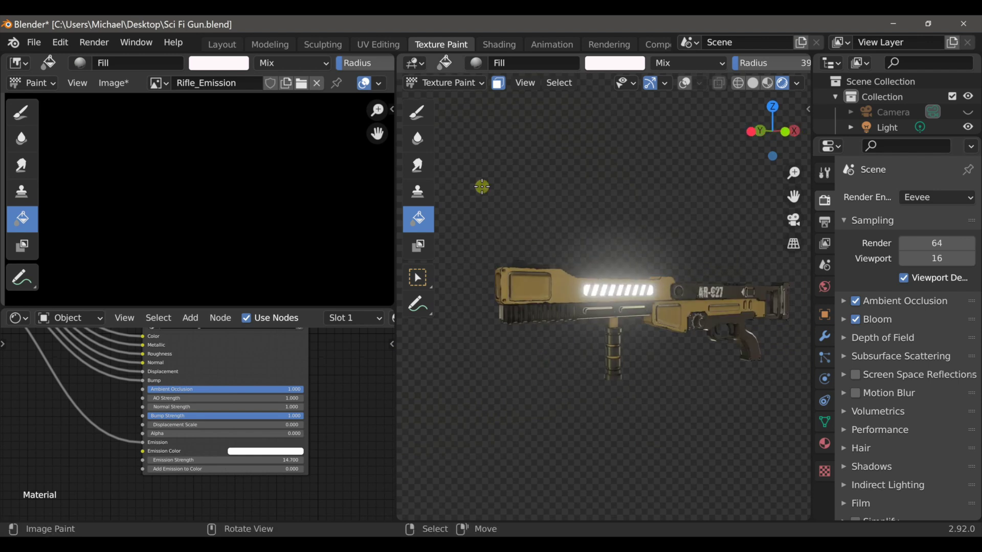
Step: Switch to the TexDraw brush for the Rifle_Emission slot and set its color to pure white
{"action": "left_click", "coordinate": [421, 113]}
{"action": "left_click", "coordinate": [824, 173]}
{"action": "scroll", "coordinate": [909, 358], "scroll_direction": "down", "scroll_amount": 7}
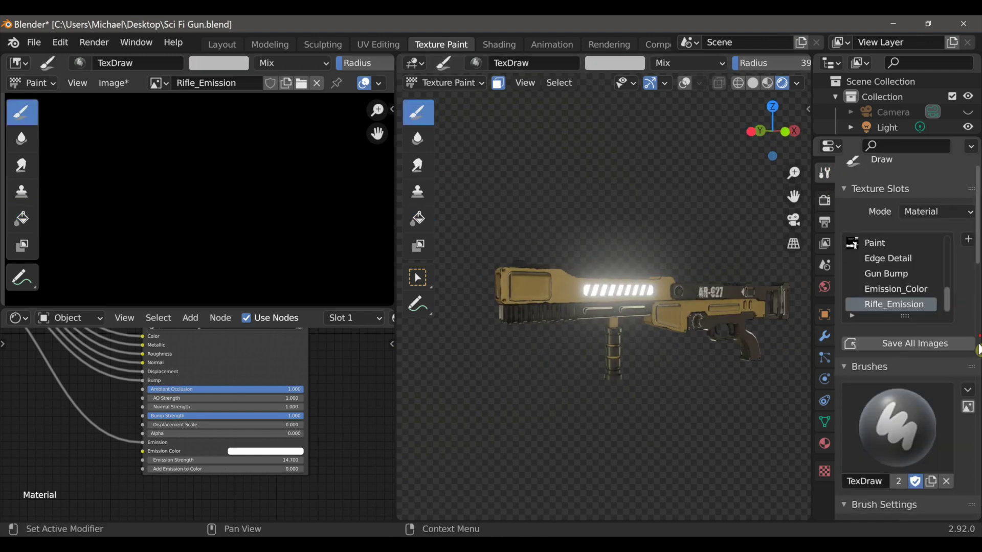
{"action": "scroll", "coordinate": [910, 358], "scroll_direction": "down", "scroll_amount": 7}
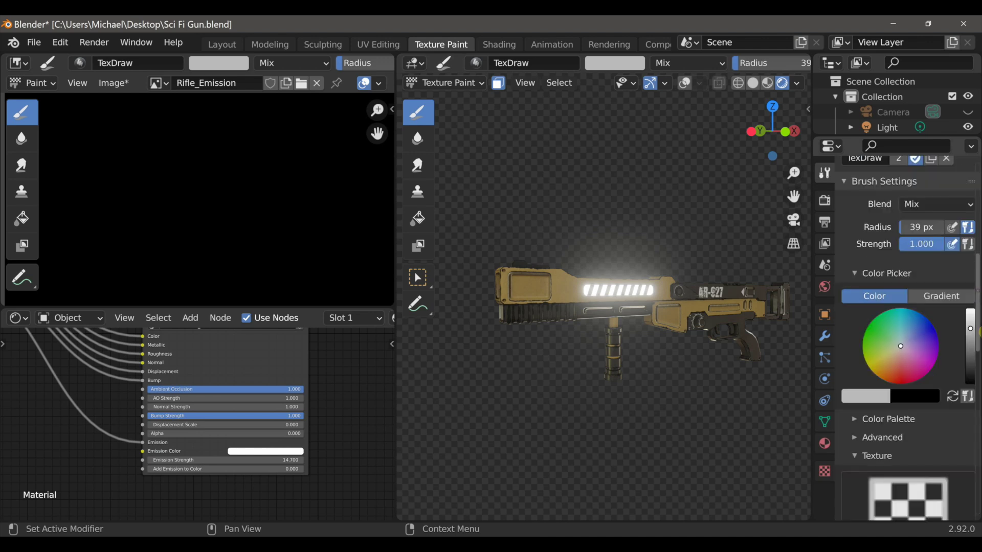
{"action": "left_click_drag", "start_coordinate": [973, 333], "coordinate": [969, 309]}
{"action": "scroll", "coordinate": [970, 349], "scroll_direction": "down", "scroll_amount": 10}
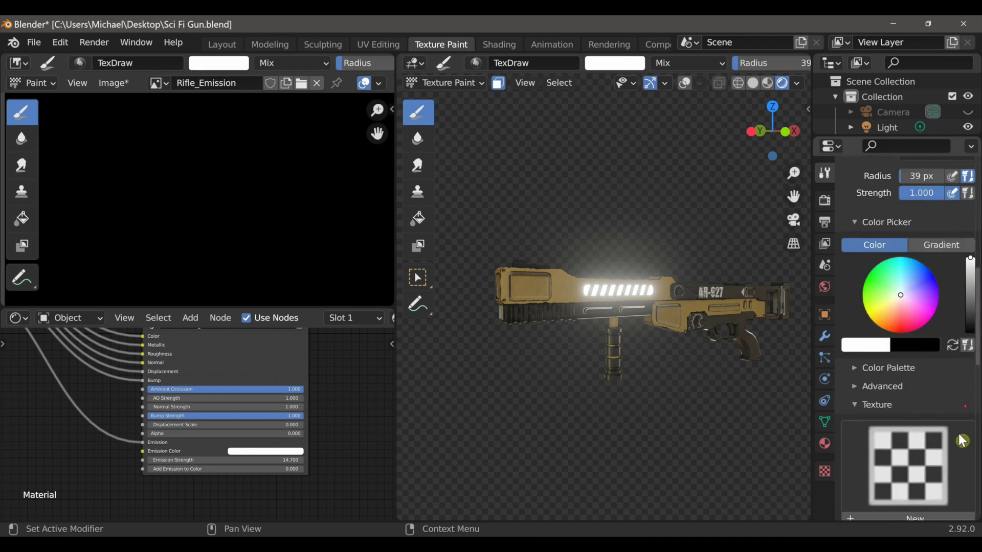
Step: Set the brush's stroke method to Line
{"action": "scroll", "coordinate": [907, 445], "scroll_direction": "down", "scroll_amount": 1}
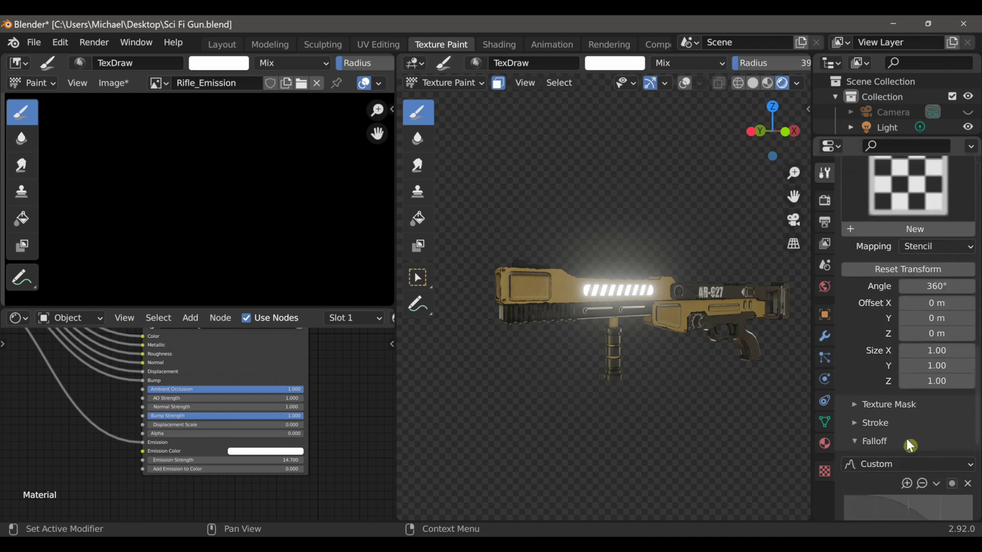
{"action": "left_click", "coordinate": [887, 425]}
{"action": "scroll", "coordinate": [903, 447], "scroll_direction": "down", "scroll_amount": 3}
{"action": "left_click", "coordinate": [922, 407]}
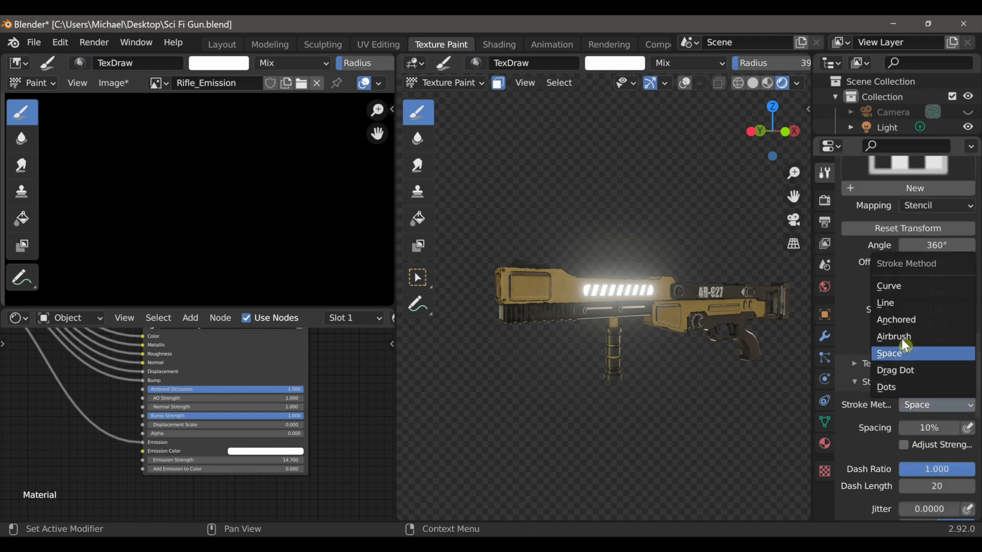
{"action": "left_click", "coordinate": [898, 305]}
Step: Apply the smooth falloff curve preset to the brush and enable mirror symmetry on Y
{"action": "scroll", "coordinate": [915, 357], "scroll_direction": "down", "scroll_amount": 2}
{"action": "scroll", "coordinate": [974, 409], "scroll_direction": "down", "scroll_amount": 10}
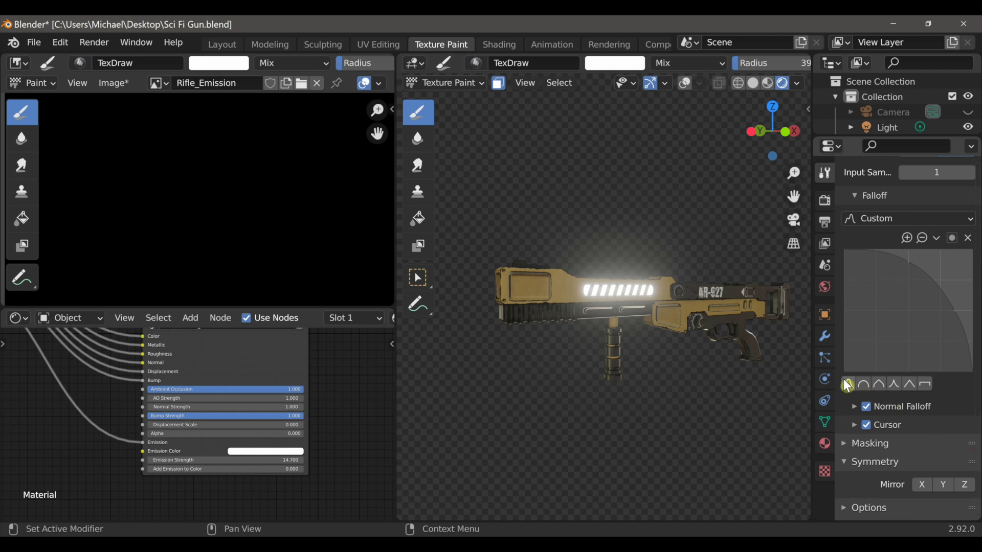
{"action": "left_click", "coordinate": [848, 385]}
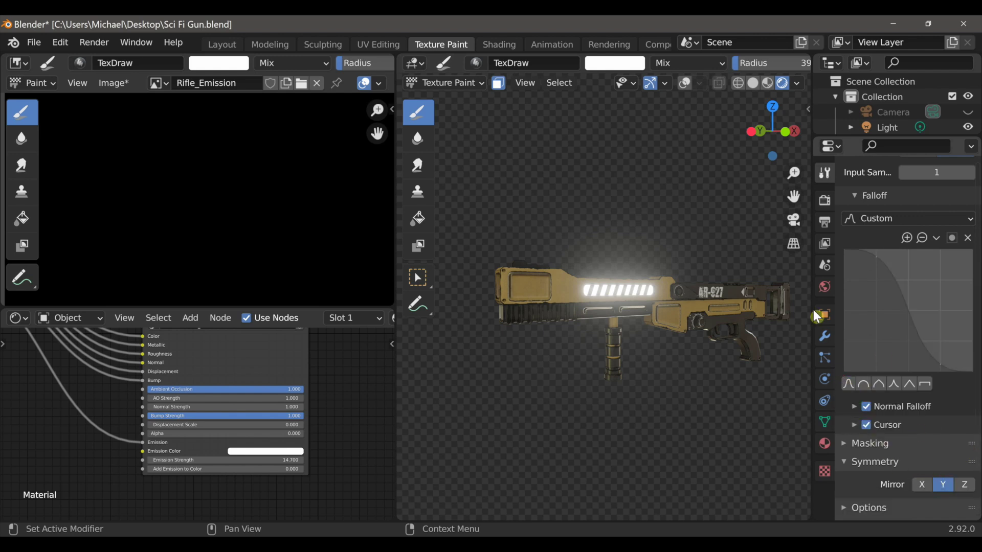
Step: Reduce the brush radius to about 24 px at the rifle's rear yellow panel and turn off the paint mask
{"action": "middle_click_drag", "start_coordinate": [720, 304], "coordinate": [696, 308]}
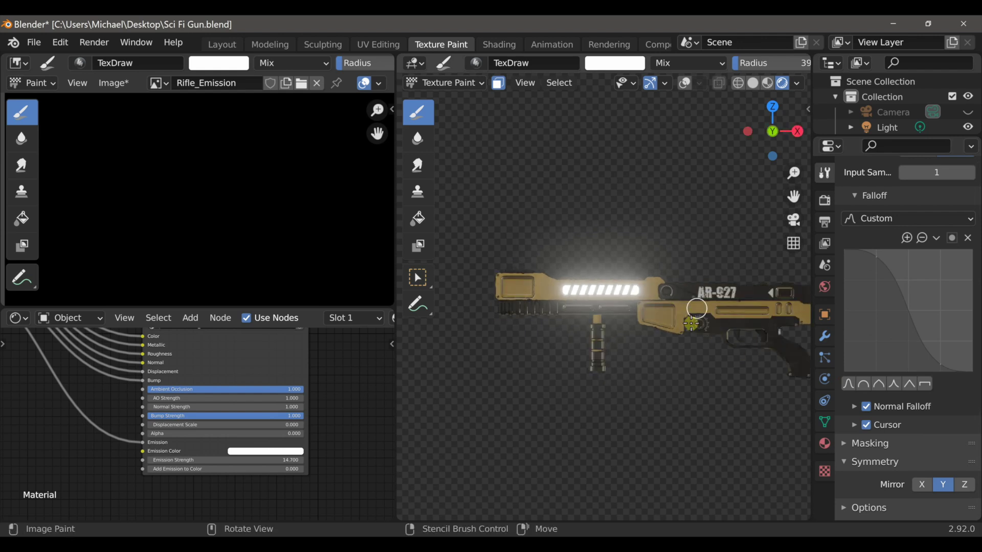
{"action": "scroll", "coordinate": [603, 373], "scroll_direction": "up", "scroll_amount": 6}
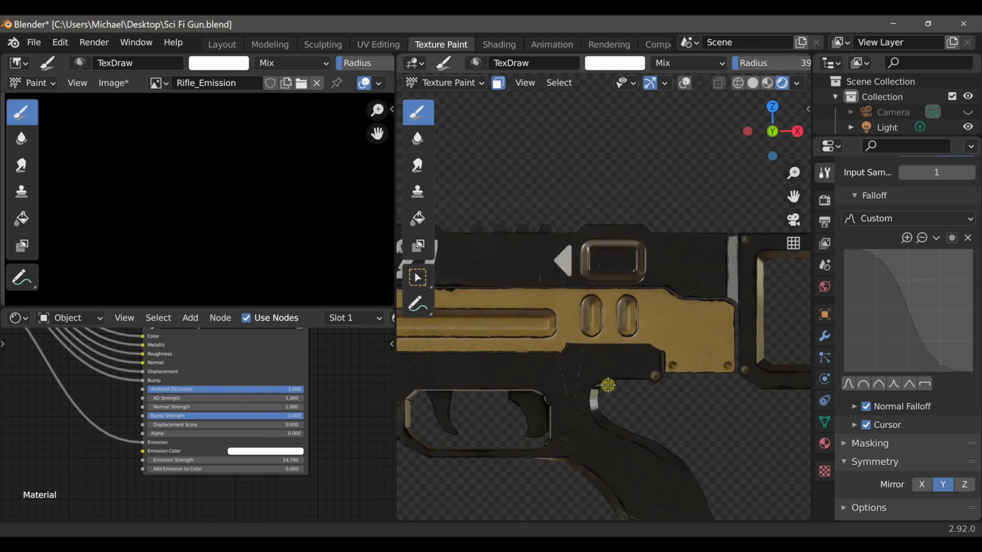
{"action": "scroll", "coordinate": [603, 373], "scroll_direction": "up", "scroll_amount": 6}
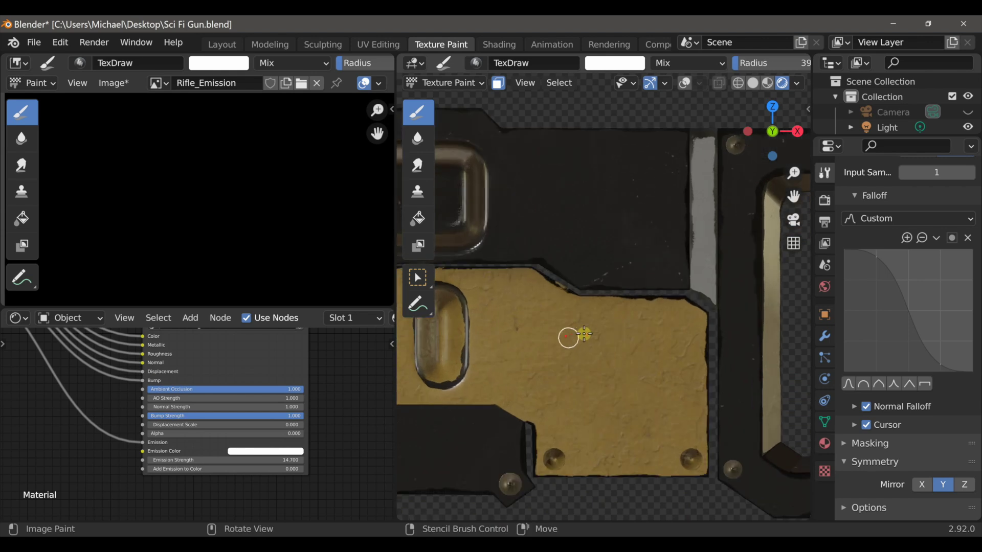
{"action": "key", "text": "f"}
{"action": "left_click", "coordinate": [581, 334]}
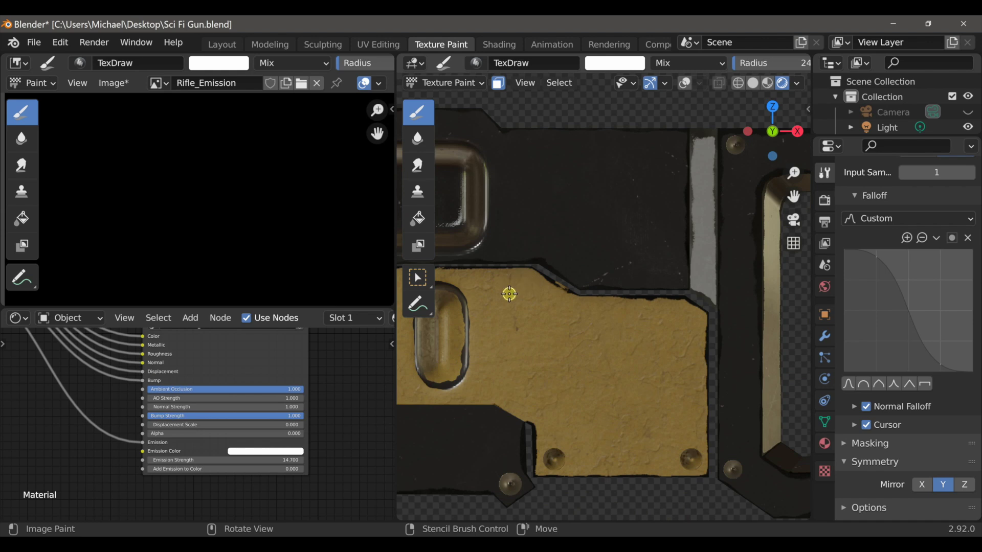
{"action": "left_click", "coordinate": [498, 83]}
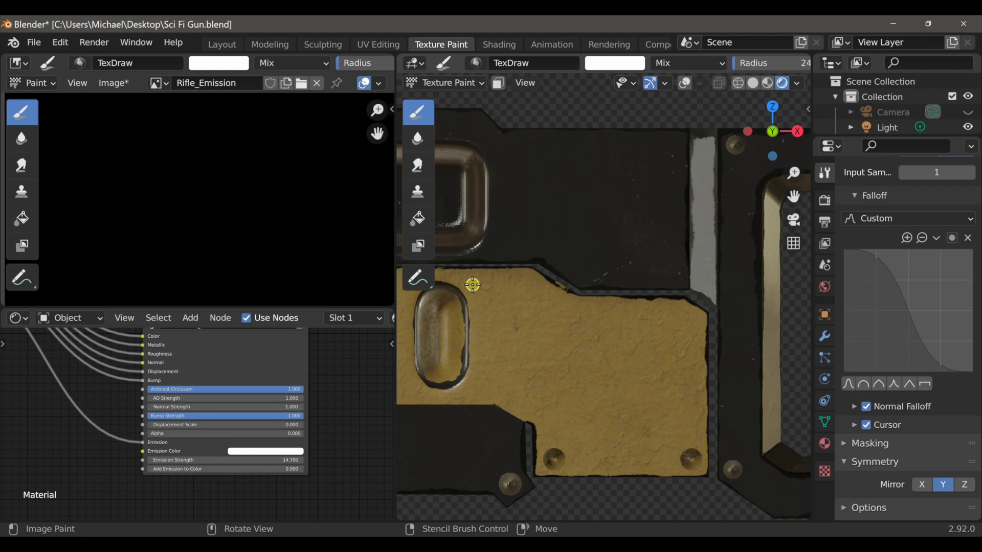
Step: Paint a stepped white emission line along the upper and rear edges of the rear yellow panel
{"action": "left_click_drag", "start_coordinate": [527, 283], "coordinate": [527, 284]}
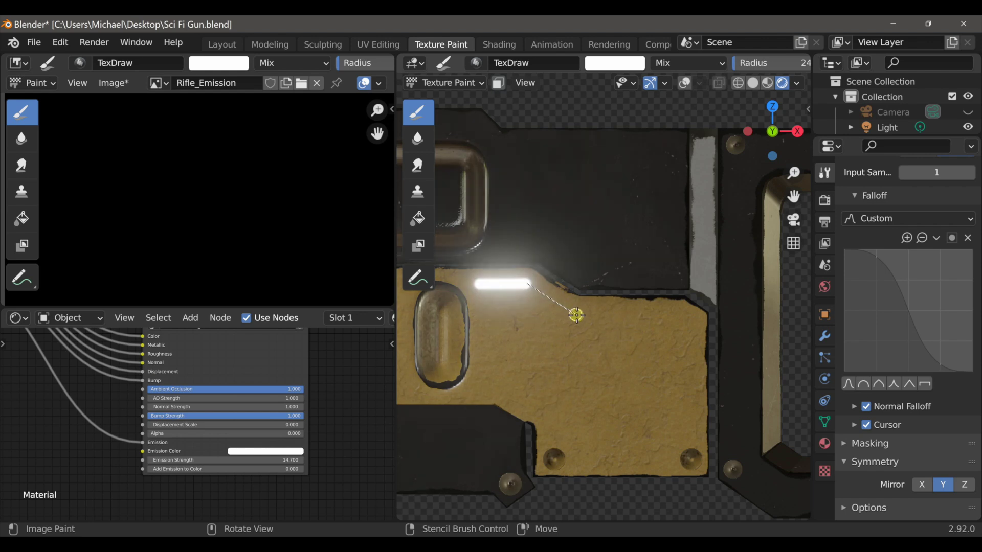
{"action": "left_click_drag", "start_coordinate": [576, 315], "coordinate": [578, 316]}
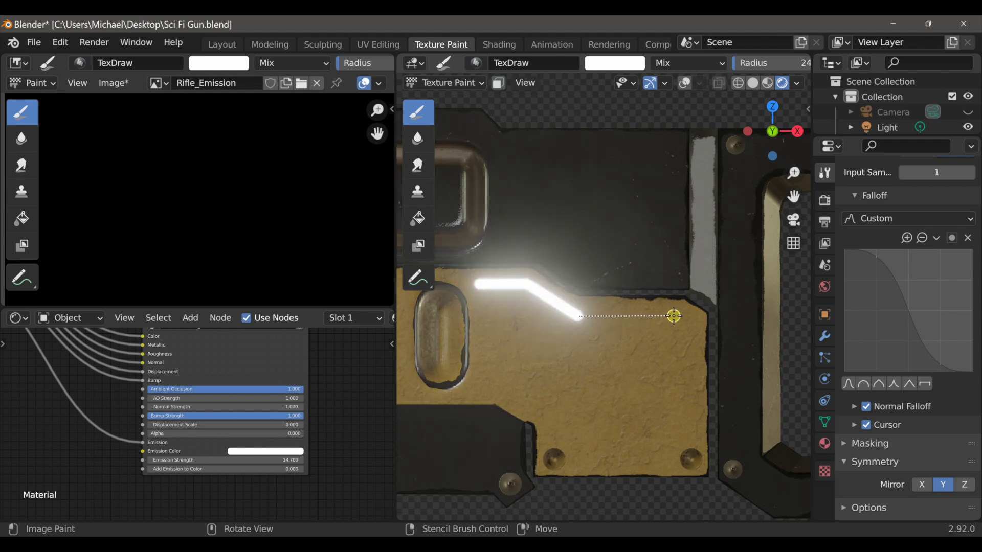
{"action": "left_click_drag", "start_coordinate": [674, 316], "coordinate": [683, 321]}
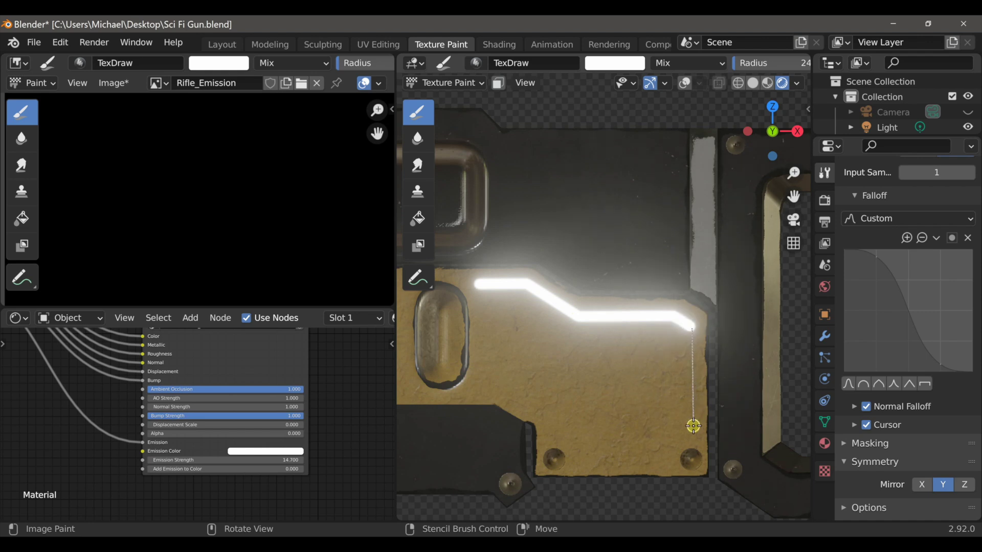
{"action": "left_click_drag", "start_coordinate": [693, 427], "coordinate": [692, 429]}
Step: Paint an emission line on the yellow panel that runs up beside the dial housing and along above it
{"action": "mouse_move", "coordinate": [507, 368]}
{"action": "middle_mouse_down", "text": "shift"}
{"action": "mouse_move", "coordinate": [714, 370]}
{"action": "mouse_move", "coordinate": [742, 374]}
{"action": "mouse_move", "coordinate": [753, 397]}
{"action": "mouse_move", "coordinate": [458, 329]}
{"action": "mouse_move", "coordinate": [458, 307]}
{"action": "mouse_move", "coordinate": [522, 455]}
{"action": "middle_mouse_up", "text": "shift"}
{"action": "left_click_drag", "start_coordinate": [522, 347], "coordinate": [523, 347]}
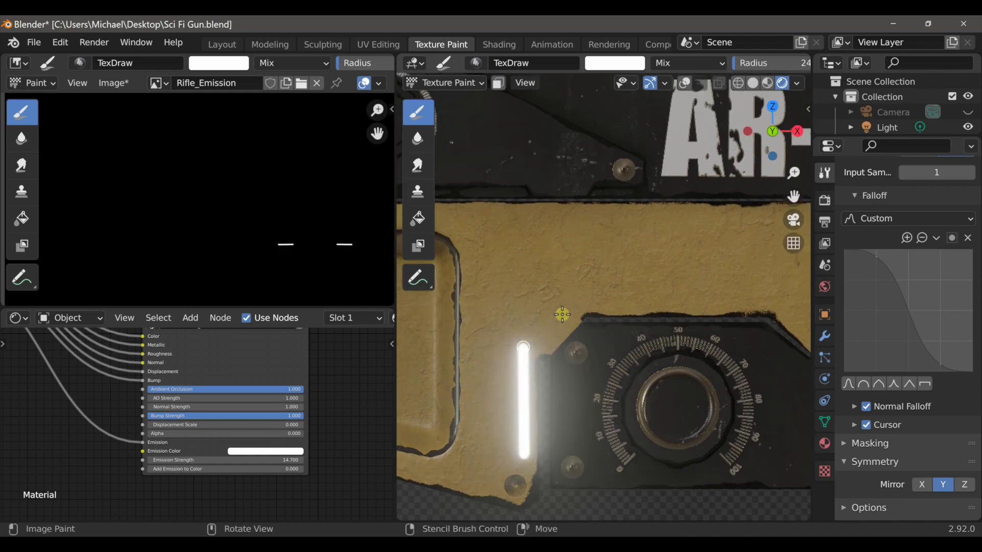
{"action": "left_click_drag", "start_coordinate": [569, 299], "coordinate": [756, 297]}
Step: Paint a stepped emission line on the black body above the grip, following the lower edge of the yellow panel
{"action": "scroll", "coordinate": [756, 337], "scroll_direction": "down", "scroll_amount": 8}
{"action": "mouse_move", "coordinate": [755, 353]}
{"action": "middle_mouse_down", "text": "shift"}
{"action": "mouse_move", "coordinate": [578, 375]}
{"action": "mouse_move", "coordinate": [628, 337]}
{"action": "middle_mouse_up", "text": "shift"}
{"action": "scroll", "coordinate": [578, 394], "scroll_direction": "up", "scroll_amount": 6}
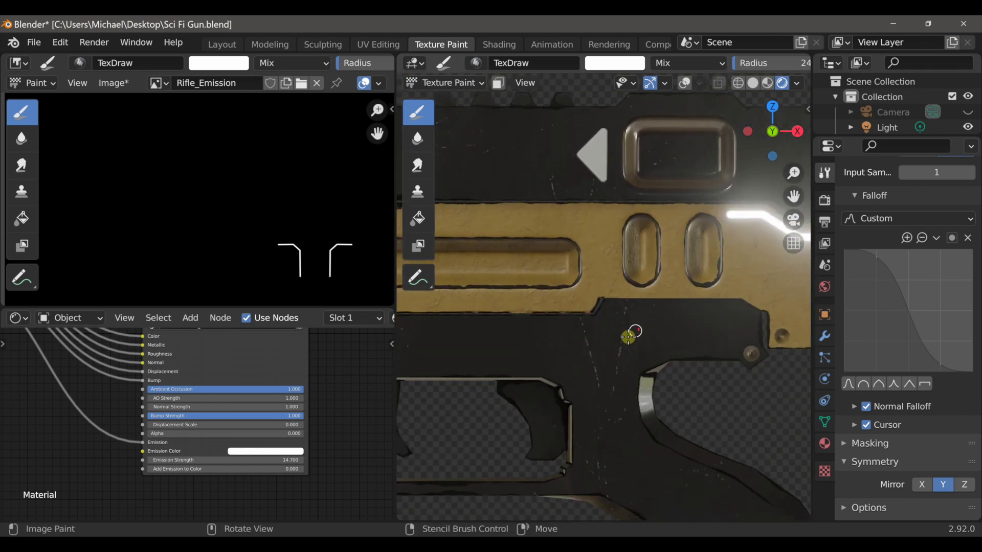
{"action": "scroll", "coordinate": [629, 336], "scroll_direction": "up", "scroll_amount": 1}
{"action": "left_click_drag", "start_coordinate": [609, 330], "coordinate": [611, 330]}
{"action": "left_click_drag", "start_coordinate": [612, 331], "coordinate": [619, 314]}
{"action": "mouse_move", "coordinate": [619, 314]}
{"action": "left_mouse_down"}
{"action": "mouse_move", "coordinate": [759, 313]}
{"action": "mouse_move", "coordinate": [781, 326]}
{"action": "left_mouse_up"}
{"action": "left_click_drag", "start_coordinate": [782, 326], "coordinate": [782, 340]}
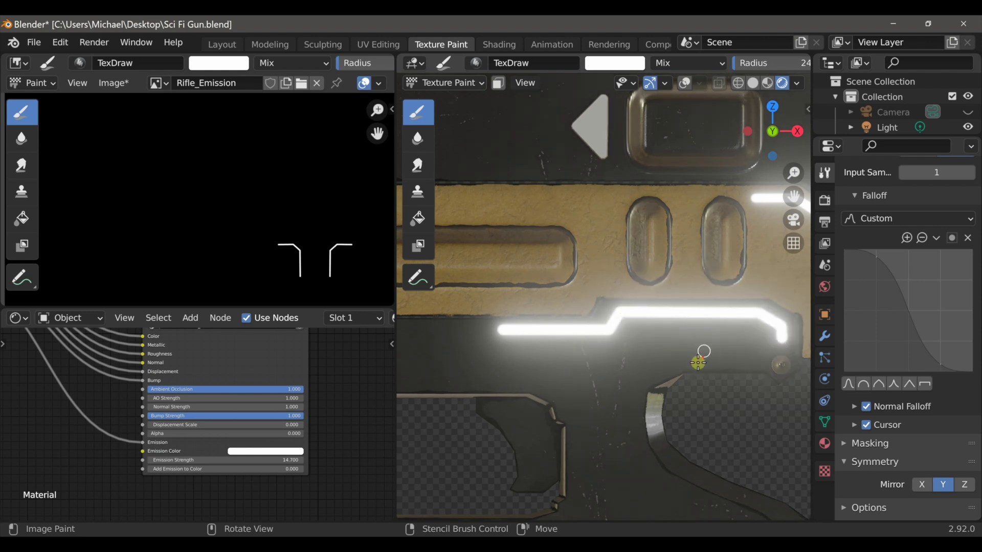
Step: Lower the Emission Strength of the Material Shader_Preset node to 0.1 and examine the painted lines up close
{"action": "scroll", "coordinate": [698, 360], "scroll_direction": "down", "scroll_amount": 9}
{"action": "scroll", "coordinate": [621, 389], "scroll_direction": "up", "scroll_amount": 2}
{"action": "scroll", "coordinate": [521, 338], "scroll_direction": "up", "scroll_amount": 3}
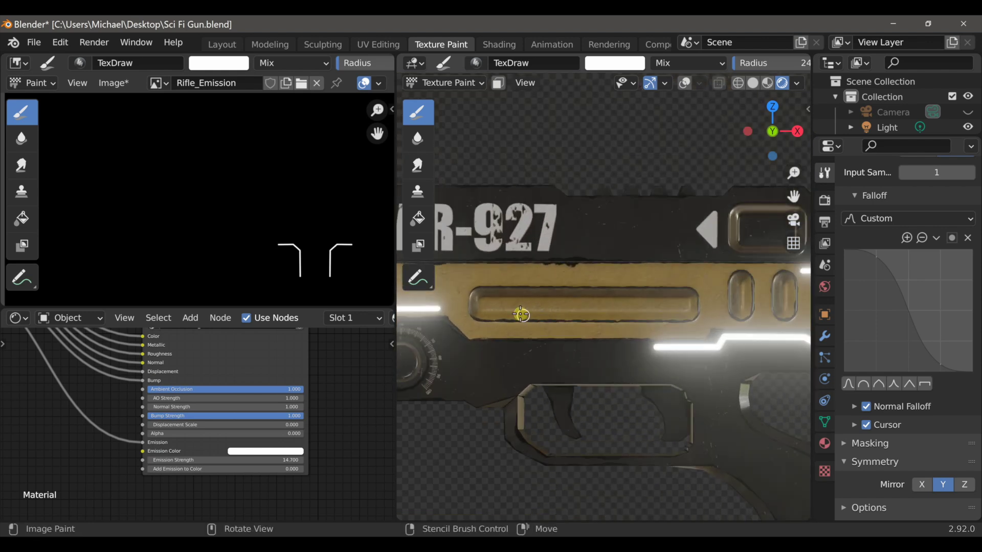
{"action": "left_click_drag", "start_coordinate": [249, 462], "coordinate": [175, 461]}
{"action": "middle_click_drag", "start_coordinate": [616, 372], "coordinate": [457, 341], "text": "shift"}
{"action": "scroll", "coordinate": [521, 357], "scroll_direction": "up", "scroll_amount": 4}
{"action": "scroll", "coordinate": [521, 357], "scroll_direction": "up", "scroll_amount": 1}
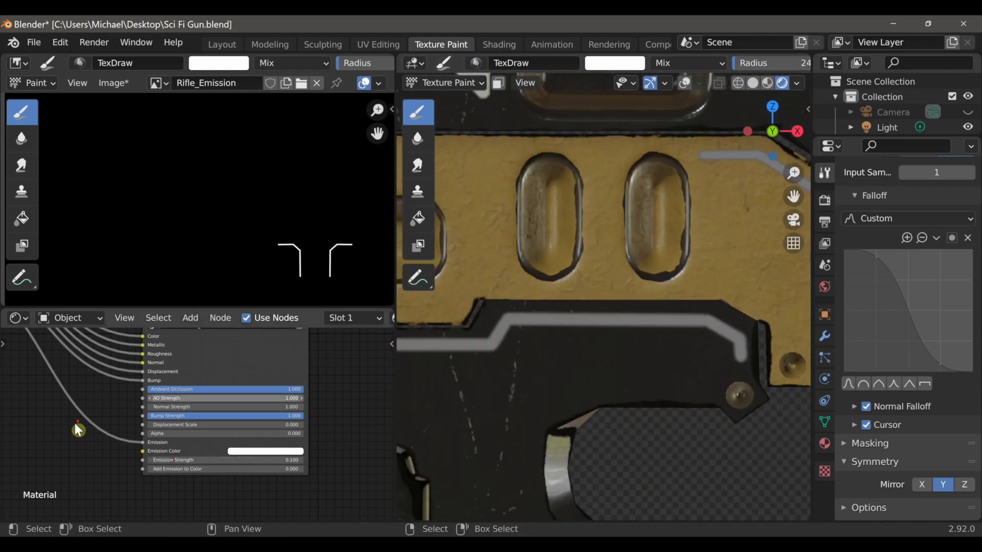
Step: Set both Add Bump and Invert Bump to 1 on the emission mask layer node
{"action": "scroll", "coordinate": [77, 430], "scroll_direction": "down", "scroll_amount": 5}
{"action": "middle_click_drag", "start_coordinate": [72, 430], "coordinate": [296, 413]}
{"action": "scroll", "coordinate": [285, 434], "scroll_direction": "up", "scroll_amount": 8}
{"action": "middle_click_drag", "start_coordinate": [188, 455], "coordinate": [176, 425]}
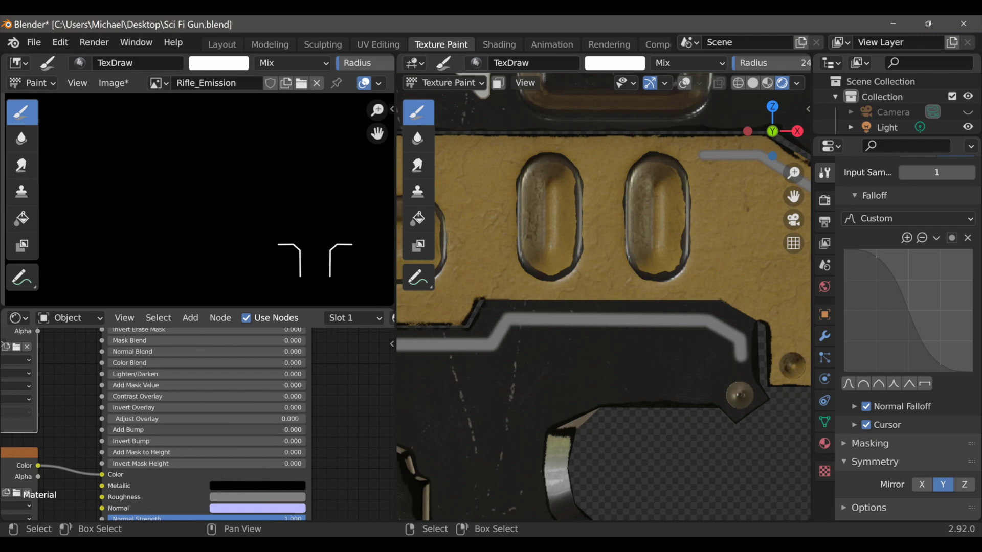
{"action": "left_click_drag", "start_coordinate": [179, 431], "coordinate": [272, 437]}
{"action": "left_click_drag", "start_coordinate": [179, 441], "coordinate": [296, 442]}
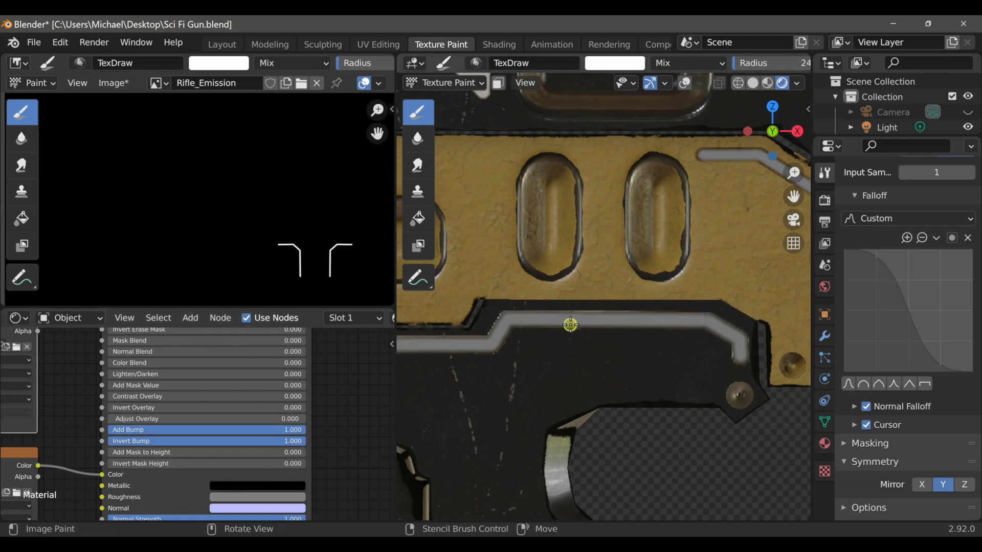
Step: Set the Emission Color of the Material Shader_Preset node to turquoise green with hue 0.418, saturation 1 and value 1
{"action": "scroll", "coordinate": [171, 453], "scroll_direction": "down", "scroll_amount": 1}
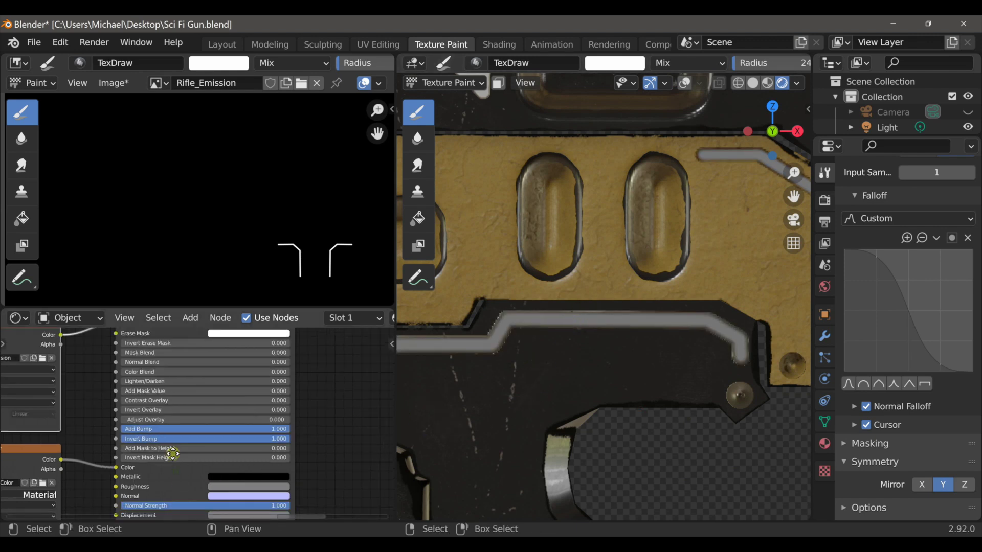
{"action": "scroll", "coordinate": [171, 450], "scroll_direction": "up", "scroll_amount": 1}
{"action": "middle_click_drag", "start_coordinate": [171, 454], "coordinate": [243, 504]}
{"action": "scroll", "coordinate": [191, 431], "scroll_direction": "down", "scroll_amount": 1}
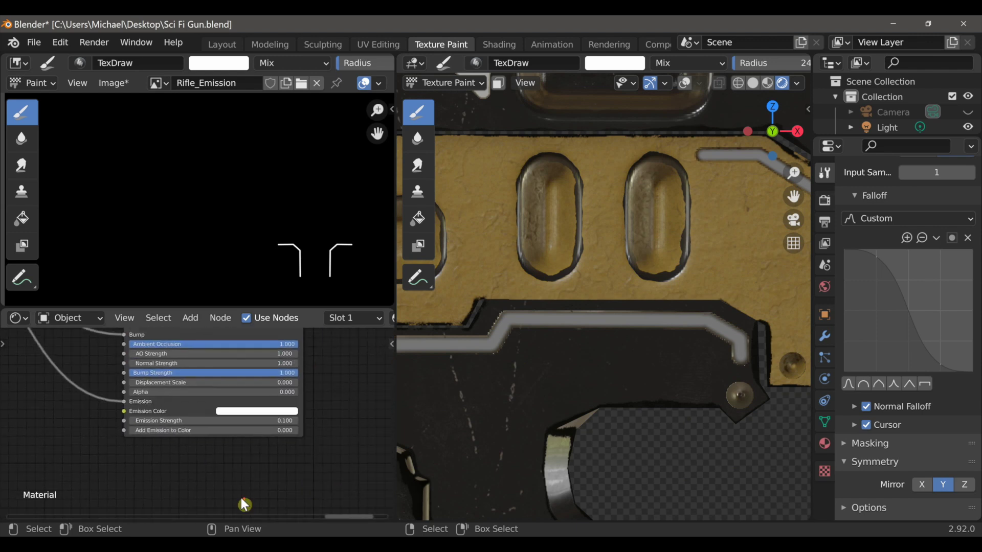
{"action": "scroll", "coordinate": [243, 504], "scroll_direction": "up", "scroll_amount": 4}
{"action": "left_click", "coordinate": [257, 408]}
{"action": "left_click_drag", "start_coordinate": [263, 255], "coordinate": [262, 232]}
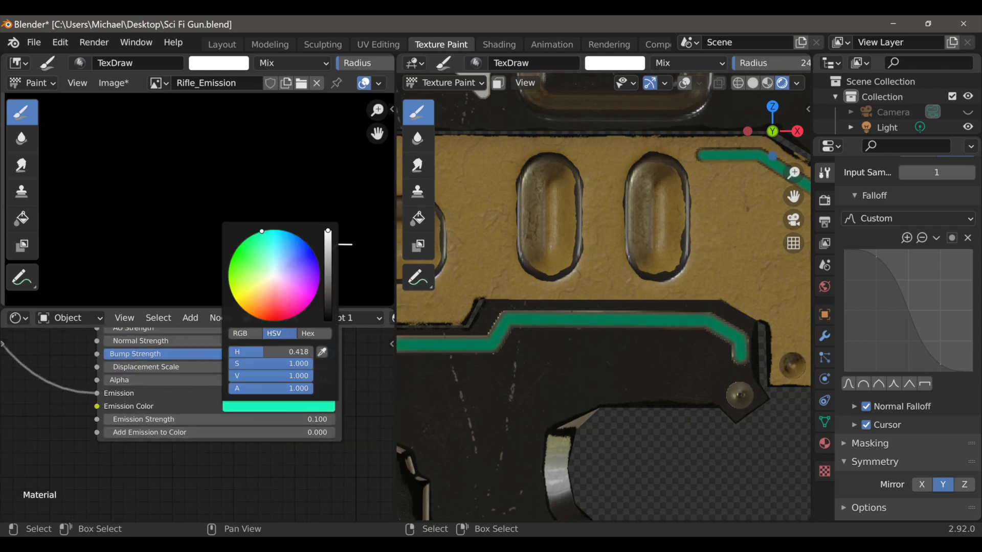
Step: Raise the Emission Strength of the Material Shader_Preset node to 19.1
{"action": "left_click_drag", "start_coordinate": [147, 420], "coordinate": [305, 419]}
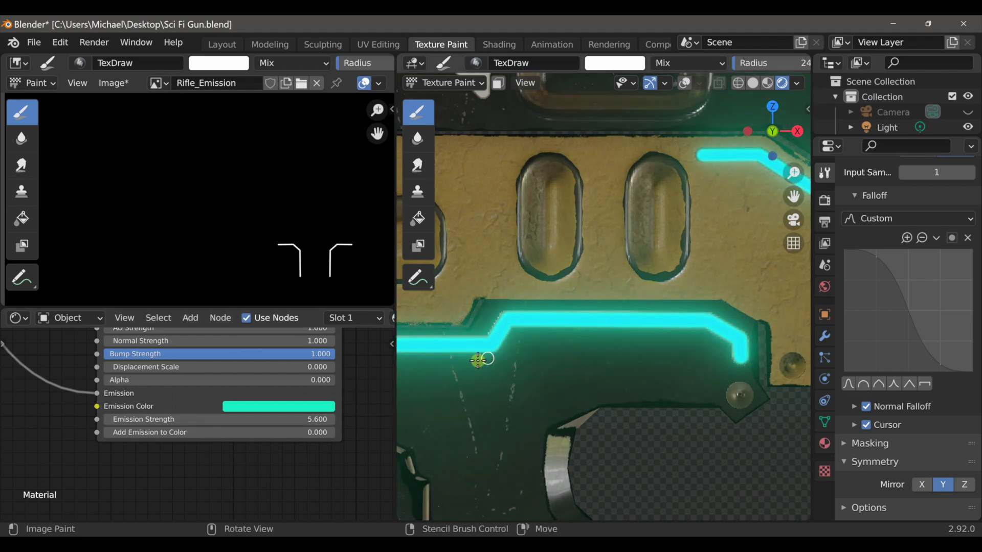
{"action": "scroll", "coordinate": [648, 332], "scroll_direction": "down", "scroll_amount": 8}
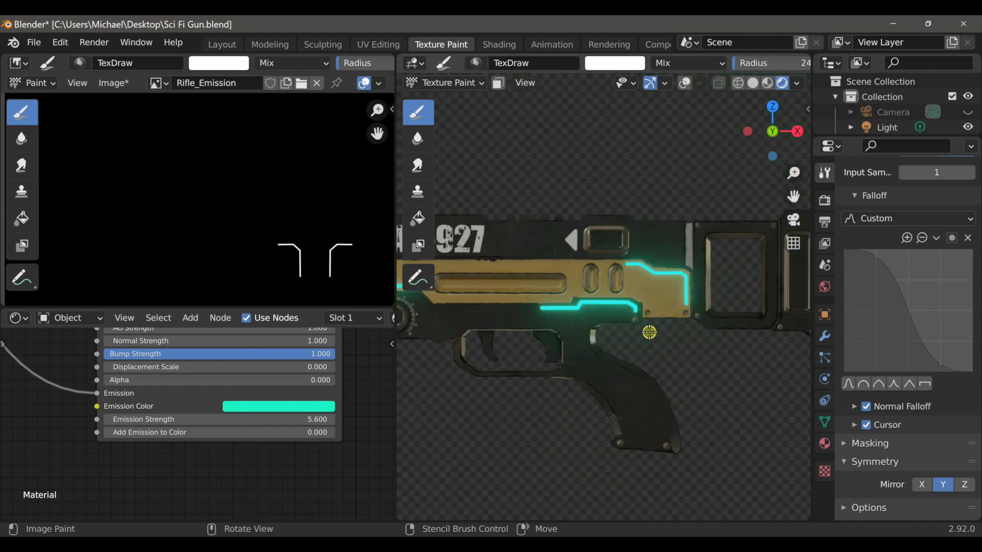
{"action": "scroll", "coordinate": [648, 331], "scroll_direction": "up", "scroll_amount": 3}
{"action": "left_click_drag", "start_coordinate": [166, 421], "coordinate": [388, 420]}
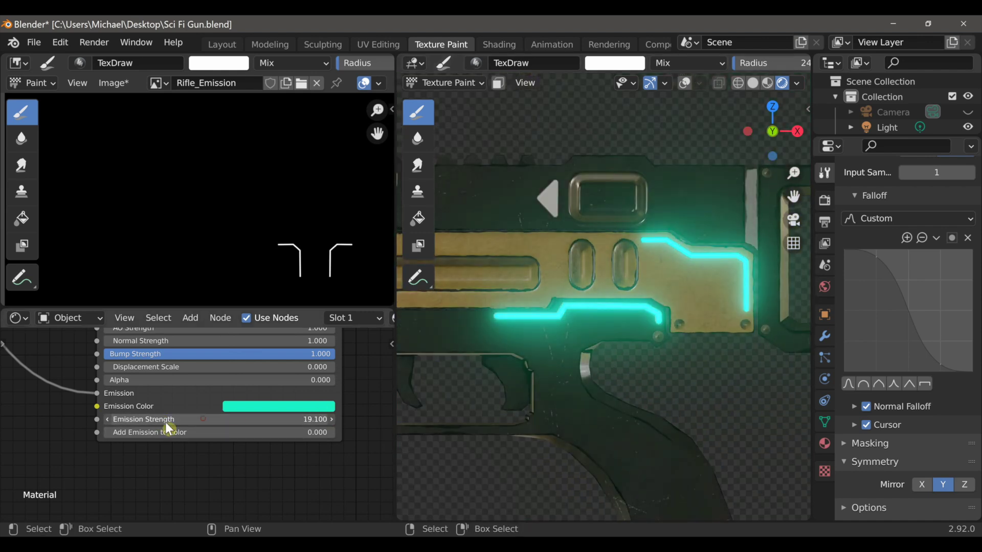
Step: Enlarge the brush radius to about 41 px and paint emission lines inside the yellow panel's two oval recesses and long slot
{"action": "scroll", "coordinate": [569, 317], "scroll_direction": "up", "scroll_amount": 2}
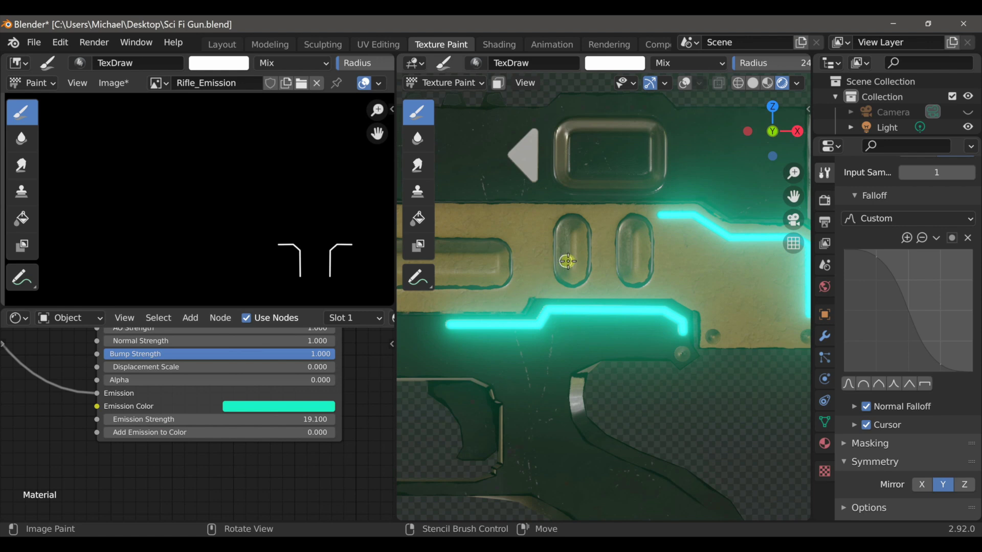
{"action": "key", "text": "f"}
{"action": "left_click", "coordinate": [574, 228]}
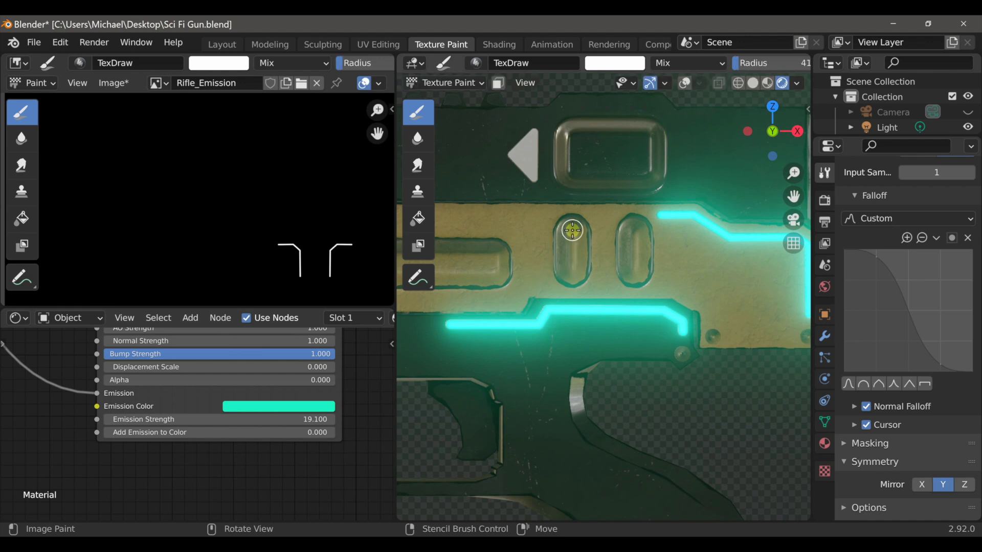
{"action": "left_click_drag", "start_coordinate": [572, 266], "coordinate": [572, 267]}
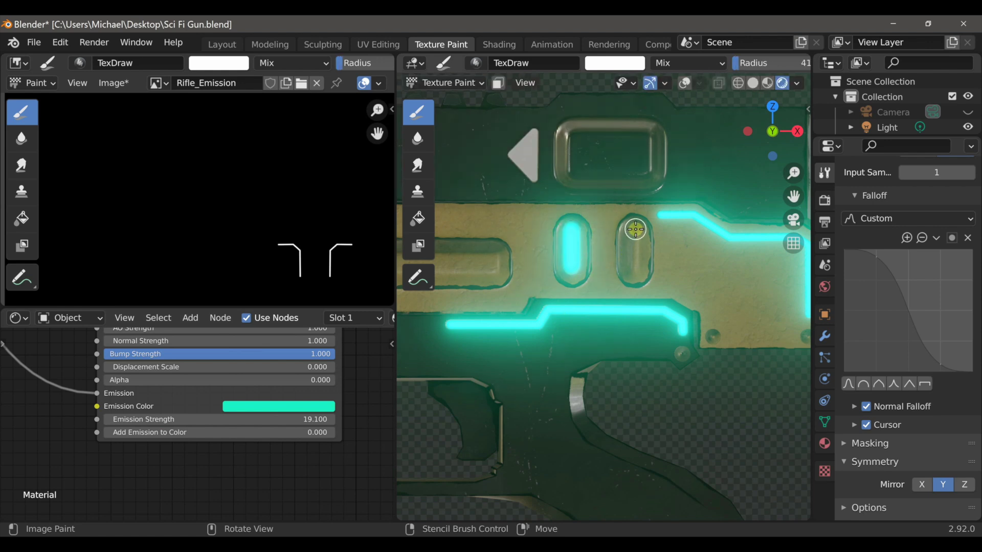
{"action": "left_click_drag", "start_coordinate": [634, 267], "coordinate": [634, 266]}
{"action": "middle_click_drag", "start_coordinate": [522, 317], "coordinate": [788, 326], "text": "shift"}
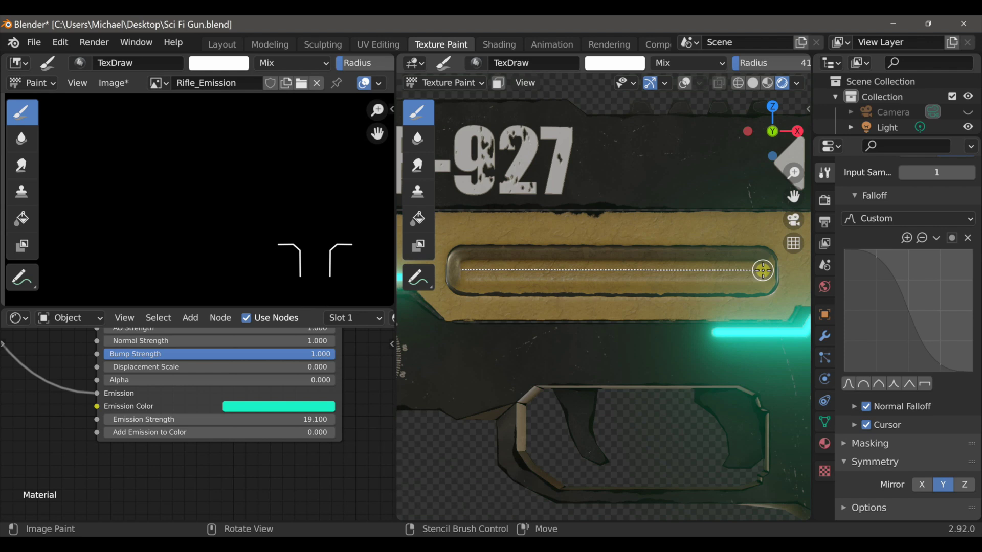
{"action": "left_click_drag", "start_coordinate": [763, 270], "coordinate": [763, 270]}
Step: Reduce the brush radius to about 35 px and paint emission lines inside the two long slots beneath the striped barrel section
{"action": "scroll", "coordinate": [537, 304], "scroll_direction": "down", "scroll_amount": 5}
{"action": "middle_click_drag", "start_coordinate": [549, 348], "coordinate": [810, 378], "text": "shift"}
{"action": "scroll", "coordinate": [515, 346], "scroll_direction": "up", "scroll_amount": 3}
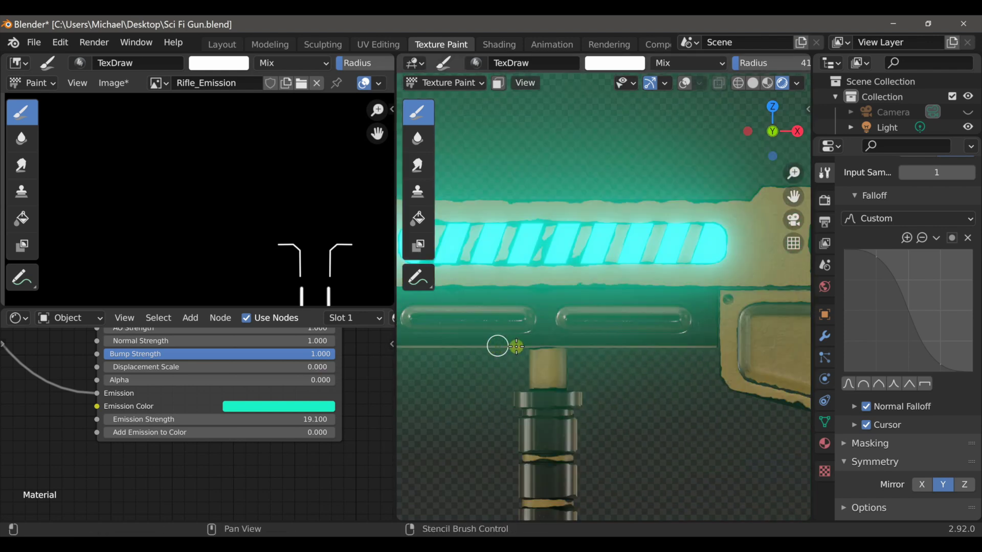
{"action": "scroll", "coordinate": [516, 346], "scroll_direction": "up", "scroll_amount": 3}
{"action": "middle_click_drag", "start_coordinate": [479, 339], "coordinate": [520, 338], "text": "shift"}
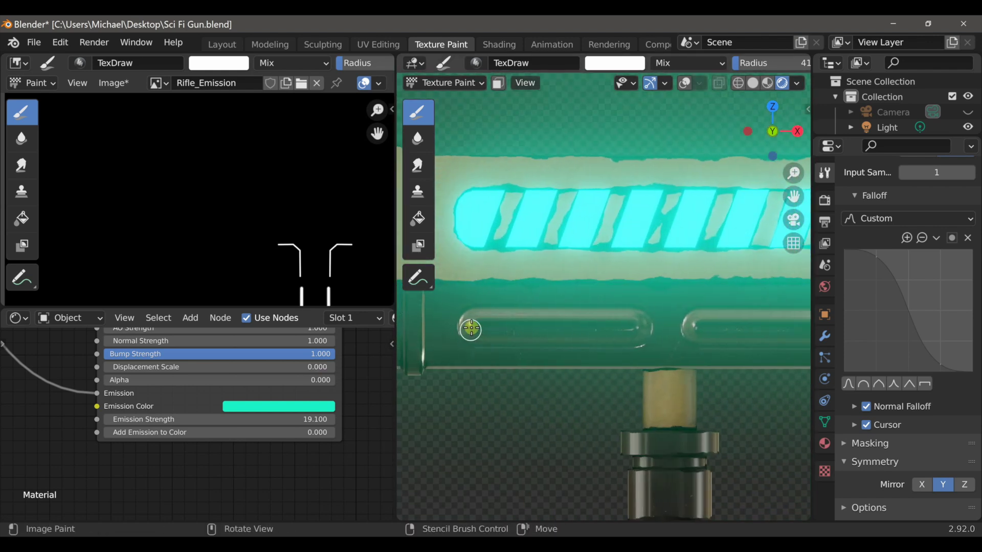
{"action": "key", "text": "f"}
{"action": "left_click", "coordinate": [475, 329]}
{"action": "left_click_drag", "start_coordinate": [635, 327], "coordinate": [636, 328]}
{"action": "mouse_move", "coordinate": [636, 329]}
{"action": "middle_mouse_down", "text": "shift"}
{"action": "mouse_move", "coordinate": [552, 340]}
{"action": "mouse_move", "coordinate": [522, 331]}
{"action": "middle_mouse_up", "text": "shift"}
{"action": "left_click_drag", "start_coordinate": [687, 331], "coordinate": [684, 331]}
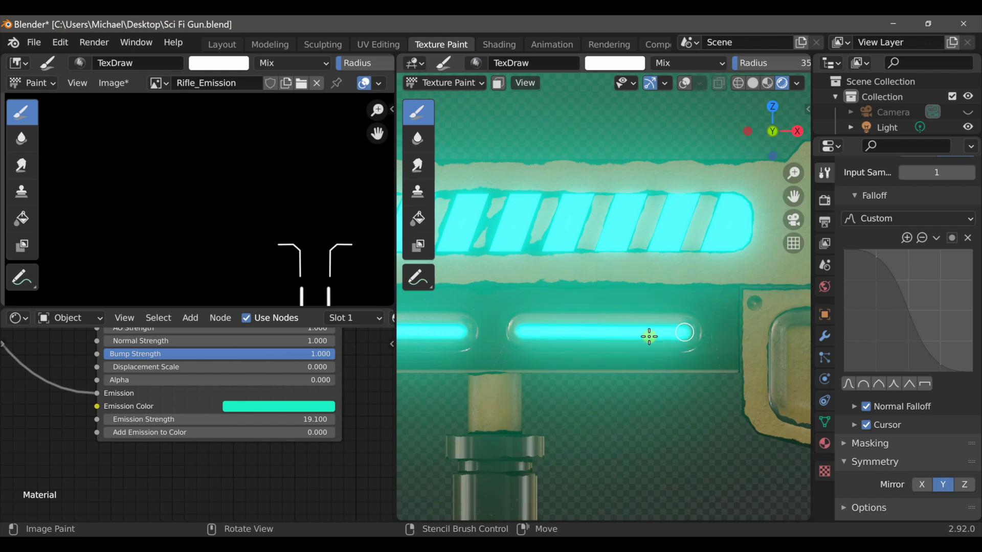
Step: Check the glow on the whole rifle and set the brush's stroke method back to Space
{"action": "scroll", "coordinate": [579, 357], "scroll_direction": "down", "scroll_amount": 10}
{"action": "mouse_move", "coordinate": [547, 357]}
{"action": "middle_mouse_down"}
{"action": "mouse_move", "coordinate": [659, 365]}
{"action": "mouse_move", "coordinate": [640, 373]}
{"action": "middle_mouse_up"}
{"action": "scroll", "coordinate": [650, 365], "scroll_direction": "up", "scroll_amount": 3}
{"action": "scroll", "coordinate": [639, 369], "scroll_direction": "up", "scroll_amount": 2}
{"action": "middle_click_drag", "start_coordinate": [636, 361], "coordinate": [394, 416]}
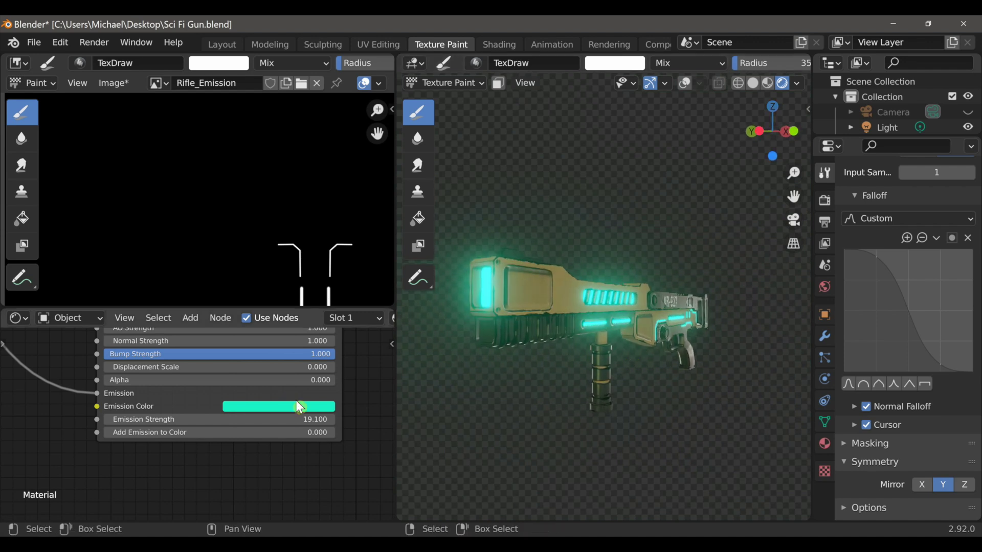
{"action": "scroll", "coordinate": [926, 475], "scroll_direction": "down", "scroll_amount": 1}
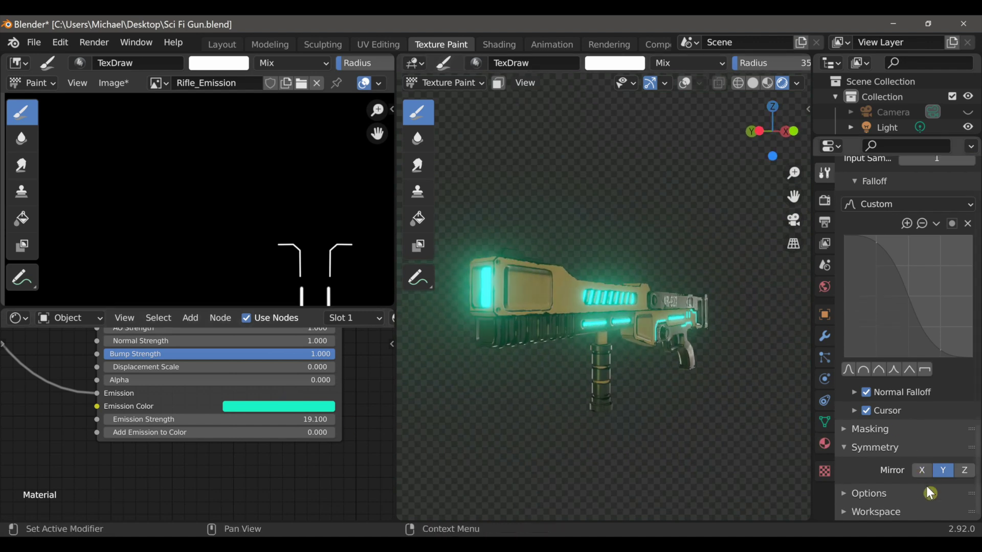
{"action": "scroll", "coordinate": [927, 486], "scroll_direction": "up", "scroll_amount": 1}
{"action": "scroll", "coordinate": [885, 379], "scroll_direction": "up", "scroll_amount": 4}
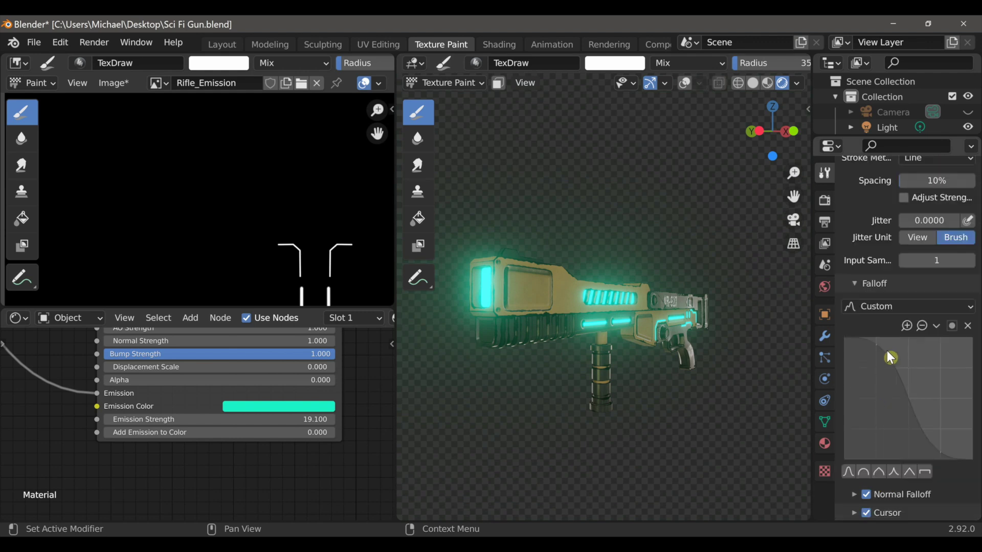
{"action": "scroll", "coordinate": [891, 358], "scroll_direction": "up", "scroll_amount": 5}
{"action": "left_click", "coordinate": [925, 281]}
{"action": "left_click", "coordinate": [903, 334]}
Step: Make the Emission_Color texture slot active for painting
{"action": "scroll", "coordinate": [977, 318], "scroll_direction": "up", "scroll_amount": 8}
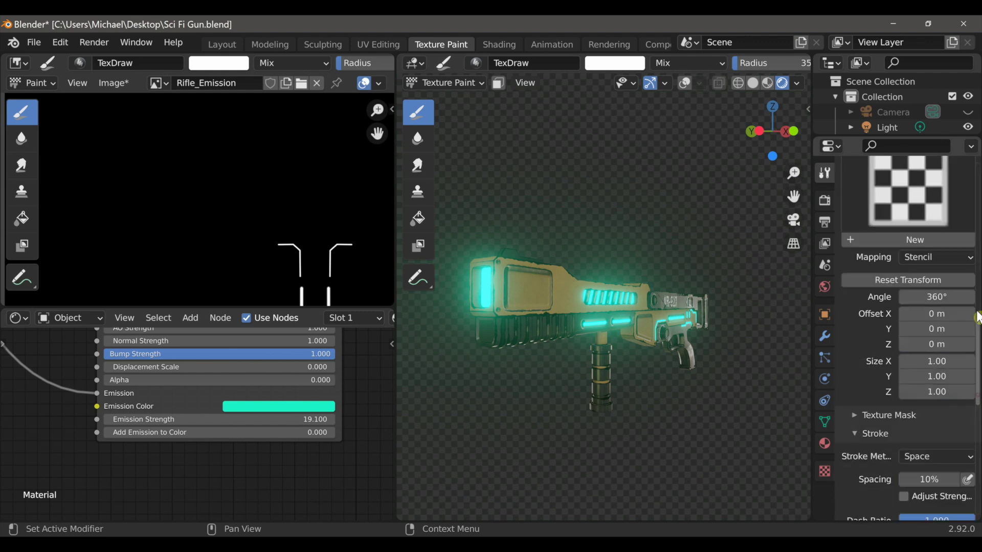
{"action": "scroll", "coordinate": [971, 318], "scroll_direction": "up", "scroll_amount": 10}
{"action": "left_click", "coordinate": [900, 279]}
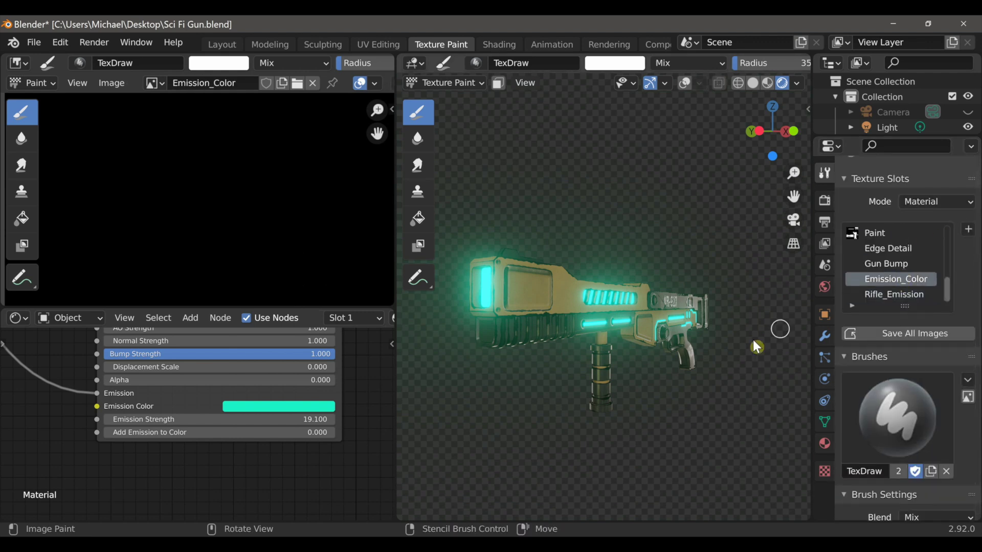
Step: Connect the mask layer node's Color output to the Emission Color input of the Material Shader_Preset node
{"action": "scroll", "coordinate": [87, 373], "scroll_direction": "down", "scroll_amount": 5}
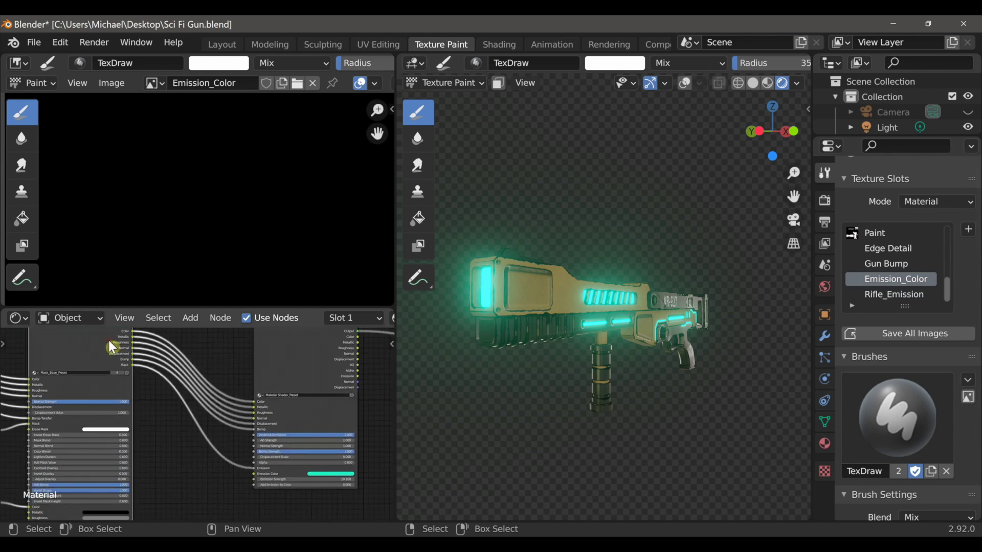
{"action": "scroll", "coordinate": [111, 347], "scroll_direction": "down", "scroll_amount": 1}
{"action": "left_click_drag", "start_coordinate": [142, 344], "coordinate": [246, 468]}
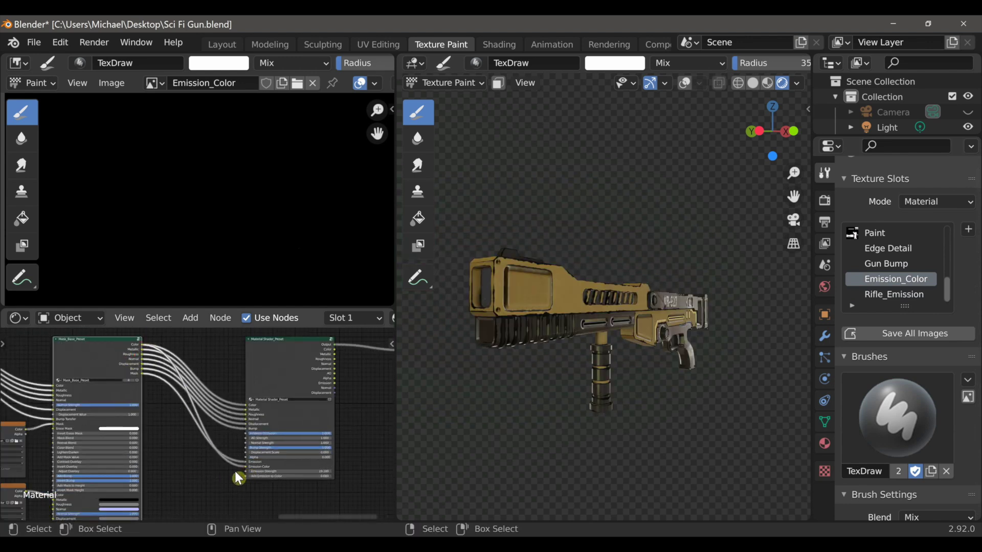
Step: Set the brush color to bright cyan for painting on the Emission_Color texture
{"action": "middle_click_drag", "start_coordinate": [639, 342], "coordinate": [614, 368]}
{"action": "middle_click_drag", "start_coordinate": [521, 384], "coordinate": [582, 389]}
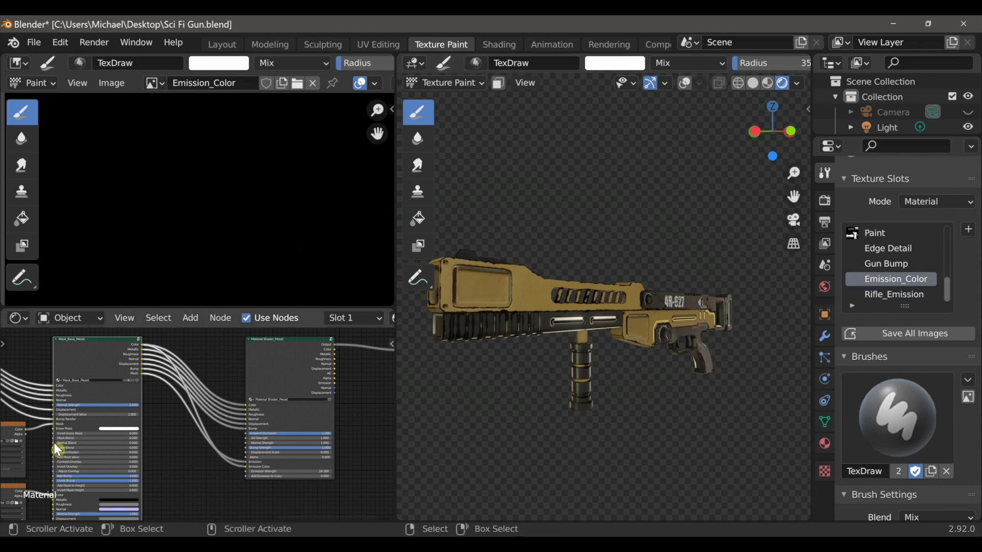
{"action": "middle_click_drag", "start_coordinate": [57, 449], "coordinate": [136, 410]}
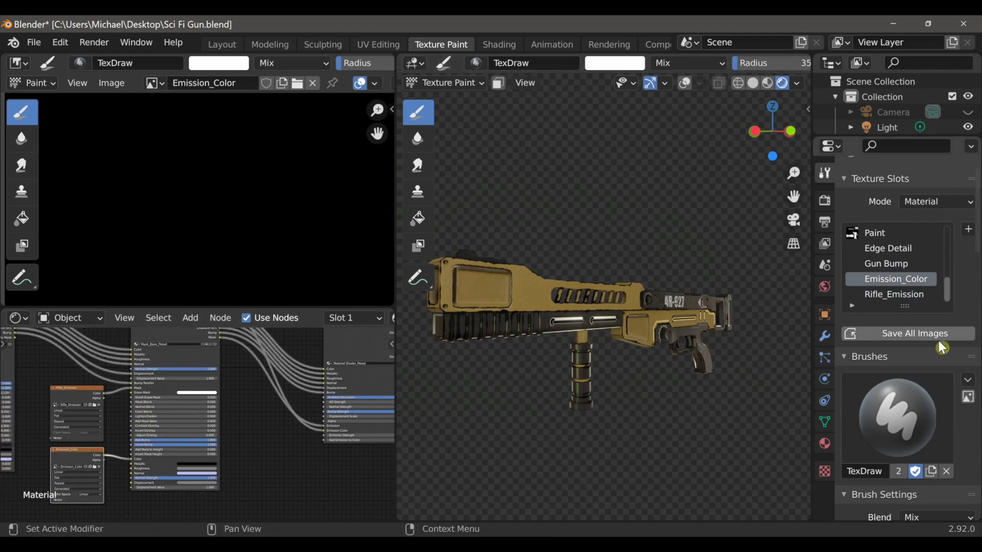
{"action": "scroll", "coordinate": [942, 348], "scroll_direction": "down", "scroll_amount": 10}
{"action": "left_click", "coordinate": [895, 332]}
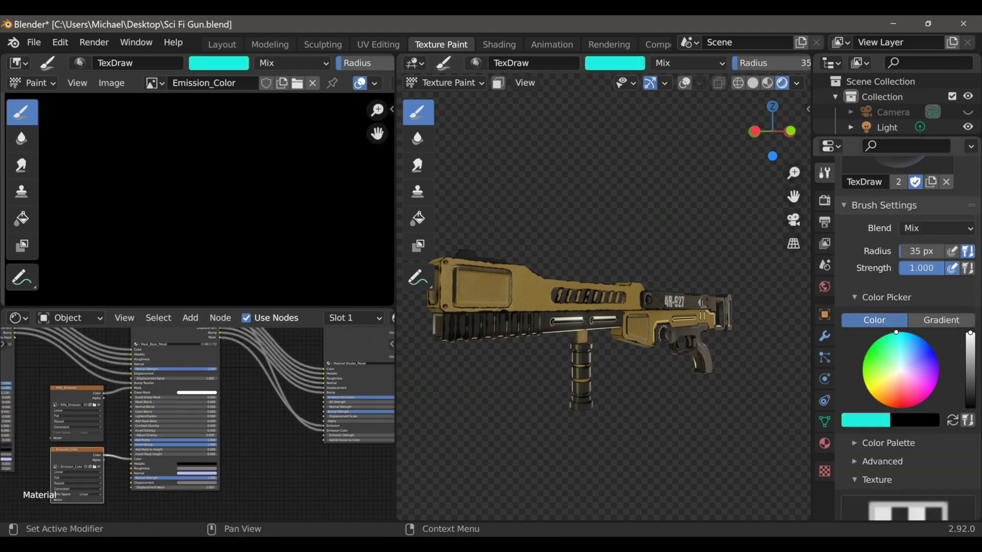
Step: Enlarge the brush radius to 92 px and paint cyan over the rifle's muzzle opening and the striped barrel section
{"action": "middle_click_drag", "start_coordinate": [556, 315], "coordinate": [609, 317]}
{"action": "key", "text": "f"}
{"action": "left_click", "coordinate": [584, 309]}
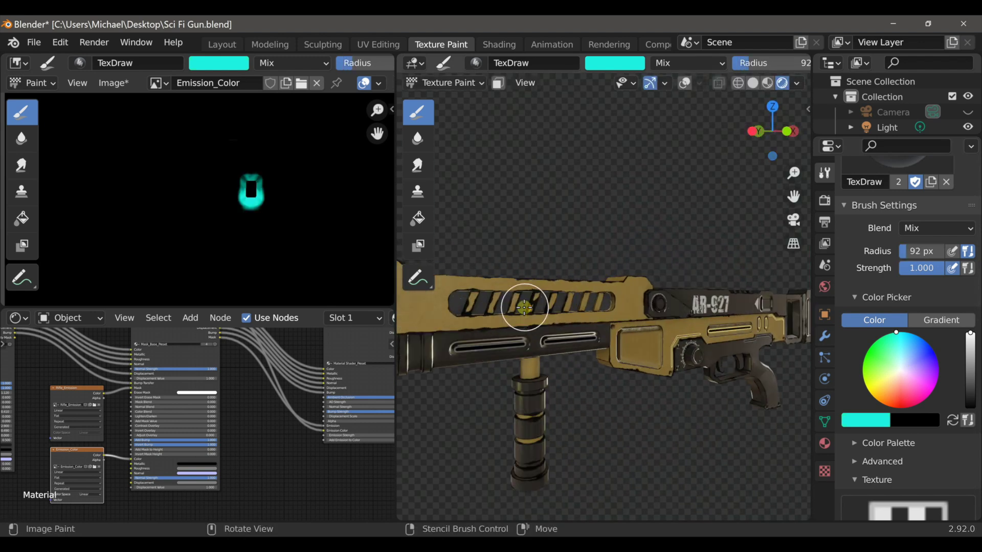
{"action": "left_click_drag", "start_coordinate": [450, 302], "coordinate": [609, 302]}
Step: Paint cyan along the long slot in the yellow panel beneath the AR-927 lettering
{"action": "scroll", "coordinate": [609, 302], "scroll_direction": "down", "scroll_amount": 4}
{"action": "mouse_move", "coordinate": [609, 327]}
{"action": "middle_mouse_down"}
{"action": "mouse_move", "coordinate": [652, 355]}
{"action": "mouse_move", "coordinate": [589, 360]}
{"action": "mouse_move", "coordinate": [600, 350]}
{"action": "middle_mouse_up"}
{"action": "scroll", "coordinate": [613, 355], "scroll_direction": "up", "scroll_amount": 2}
{"action": "middle_click_drag", "start_coordinate": [705, 350], "coordinate": [581, 344], "text": "shift"}
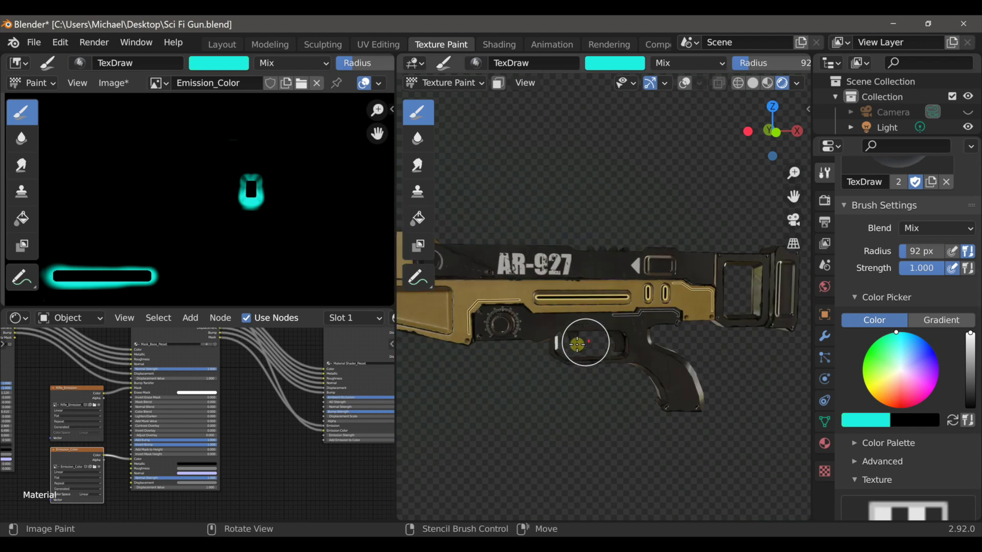
{"action": "scroll", "coordinate": [596, 342], "scroll_direction": "up", "scroll_amount": 3}
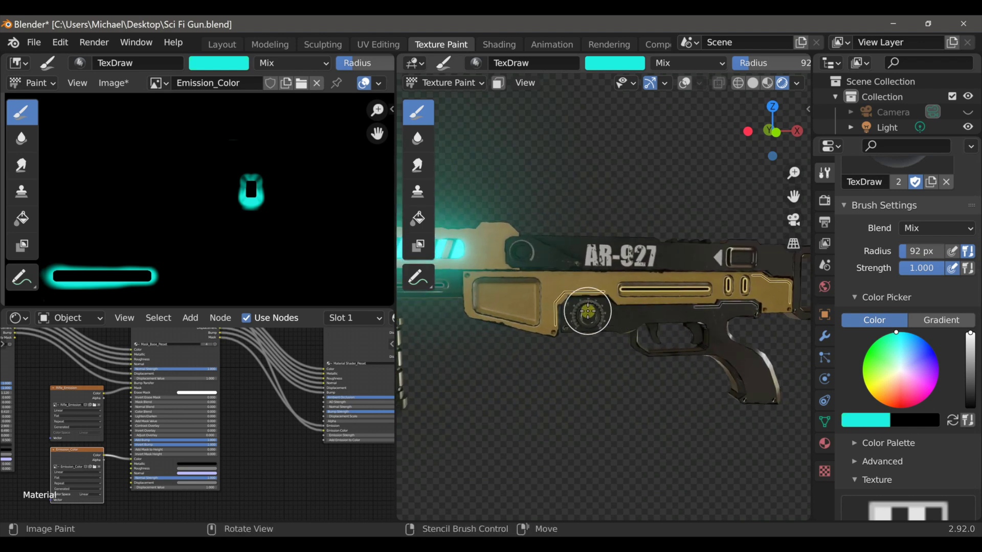
{"action": "scroll", "coordinate": [593, 311], "scroll_direction": "up", "scroll_amount": 4}
{"action": "middle_click_drag", "start_coordinate": [685, 299], "coordinate": [477, 363], "text": "shift"}
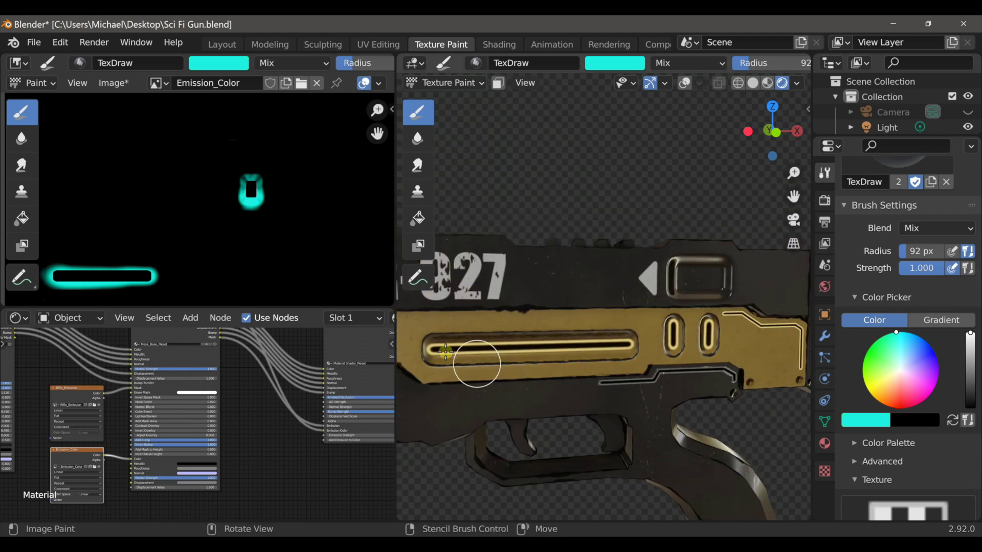
{"action": "left_click_drag", "start_coordinate": [435, 345], "coordinate": [631, 344]}
Step: Reduce the brush radius to 58 px and paint cyan over the two short upright slots on the rear yellow panel
{"action": "middle_click_drag", "start_coordinate": [667, 388], "coordinate": [558, 375]}
{"action": "scroll", "coordinate": [589, 311], "scroll_direction": "down", "scroll_amount": 1}
{"action": "mouse_move", "coordinate": [590, 311]}
{"action": "middle_mouse_down"}
{"action": "mouse_move", "coordinate": [637, 324]}
{"action": "mouse_move", "coordinate": [614, 315]}
{"action": "middle_mouse_up"}
{"action": "scroll", "coordinate": [644, 339], "scroll_direction": "up", "scroll_amount": 1}
{"action": "key", "text": "f"}
{"action": "left_click", "coordinate": [656, 300]}
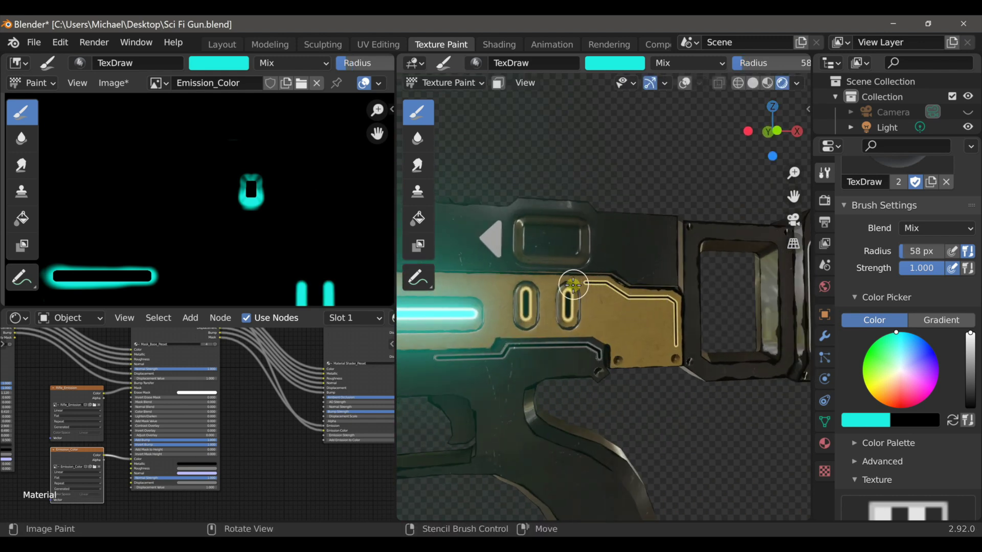
Step: Set the brush color to orange-red and paint the bent emission lines on the rear yellow panel and above the grip
{"action": "left_click", "coordinate": [893, 408]}
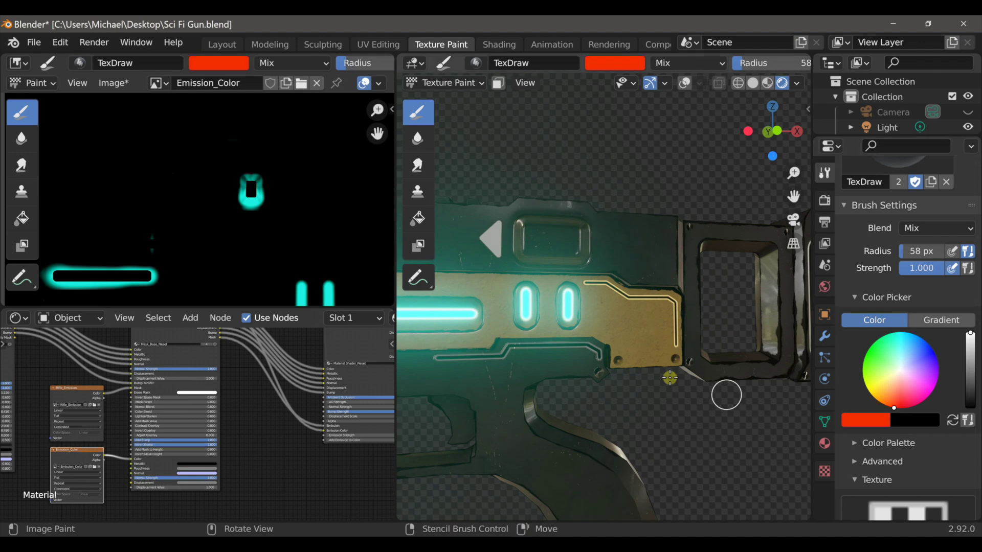
{"action": "left_click_drag", "start_coordinate": [676, 302], "coordinate": [688, 361]}
{"action": "middle_click_drag", "start_coordinate": [581, 442], "coordinate": [653, 416], "text": "shift"}
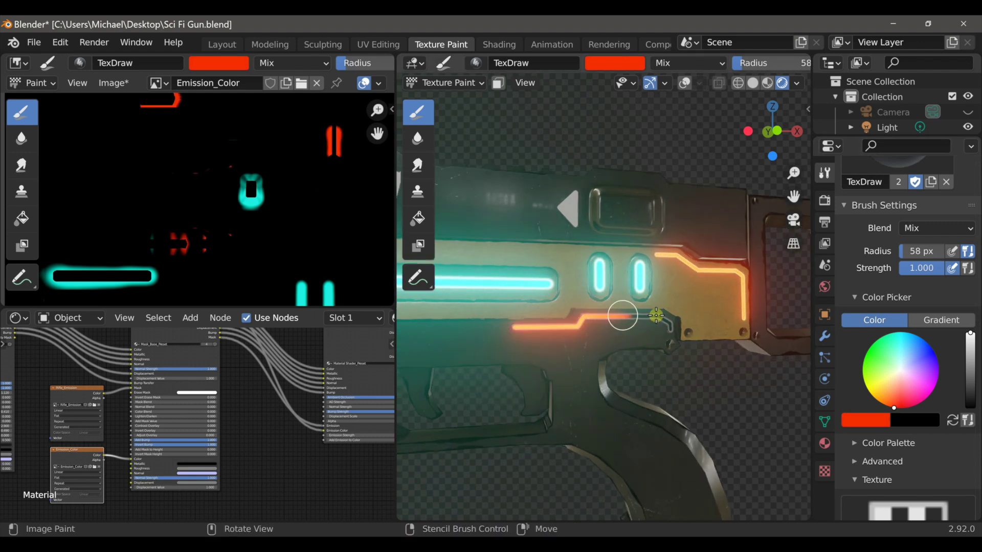
{"action": "left_click_drag", "start_coordinate": [656, 315], "coordinate": [670, 335]}
Step: Paint the emission line around the round dial ahead of the trigger orange-red
{"action": "scroll", "coordinate": [620, 373], "scroll_direction": "down", "scroll_amount": 4}
{"action": "middle_click_drag", "start_coordinate": [547, 373], "coordinate": [711, 381], "text": "shift"}
{"action": "scroll", "coordinate": [711, 381], "scroll_direction": "up", "scroll_amount": 3}
{"action": "left_click_drag", "start_coordinate": [615, 285], "coordinate": [645, 287]}
Step: Paint orange-red along the two long slots beneath the striped barrel section
{"action": "scroll", "coordinate": [623, 355], "scroll_direction": "down", "scroll_amount": 5}
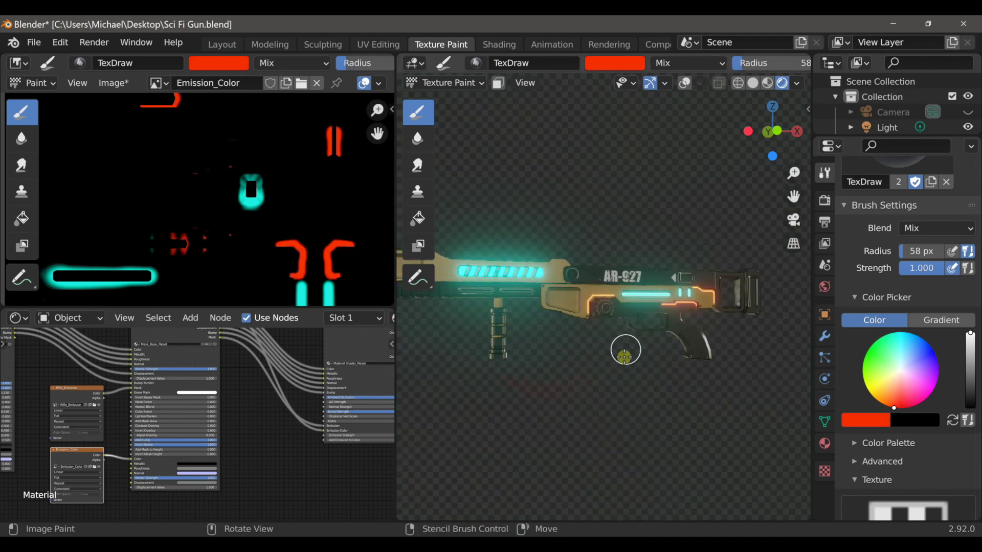
{"action": "middle_click_drag", "start_coordinate": [536, 360], "coordinate": [618, 366], "text": "shift"}
{"action": "scroll", "coordinate": [614, 366], "scroll_direction": "up", "scroll_amount": 6}
{"action": "middle_click_drag", "start_coordinate": [502, 335], "coordinate": [616, 336], "text": "shift"}
{"action": "left_click_drag", "start_coordinate": [480, 307], "coordinate": [716, 310]}
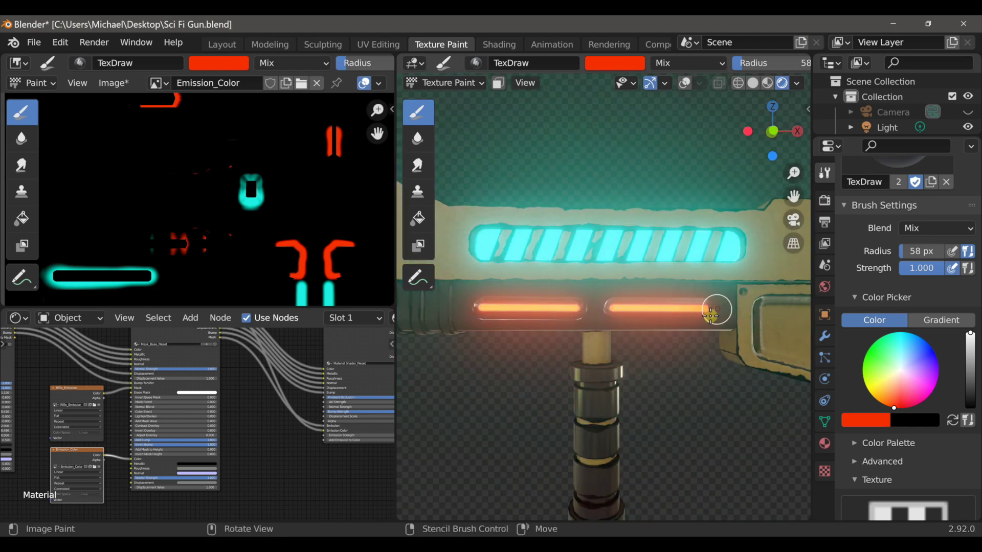
Step: Review the whole glowing rifle and save the painted Emission_Color image to a file
{"action": "scroll", "coordinate": [660, 390], "scroll_direction": "down", "scroll_amount": 10}
{"action": "scroll", "coordinate": [660, 390], "scroll_direction": "up", "scroll_amount": 4}
{"action": "mouse_move", "coordinate": [659, 390]}
{"action": "middle_mouse_down"}
{"action": "mouse_move", "coordinate": [542, 392]}
{"action": "mouse_move", "coordinate": [765, 407]}
{"action": "mouse_move", "coordinate": [707, 379]}
{"action": "middle_mouse_up"}
{"action": "left_click", "coordinate": [113, 82]}
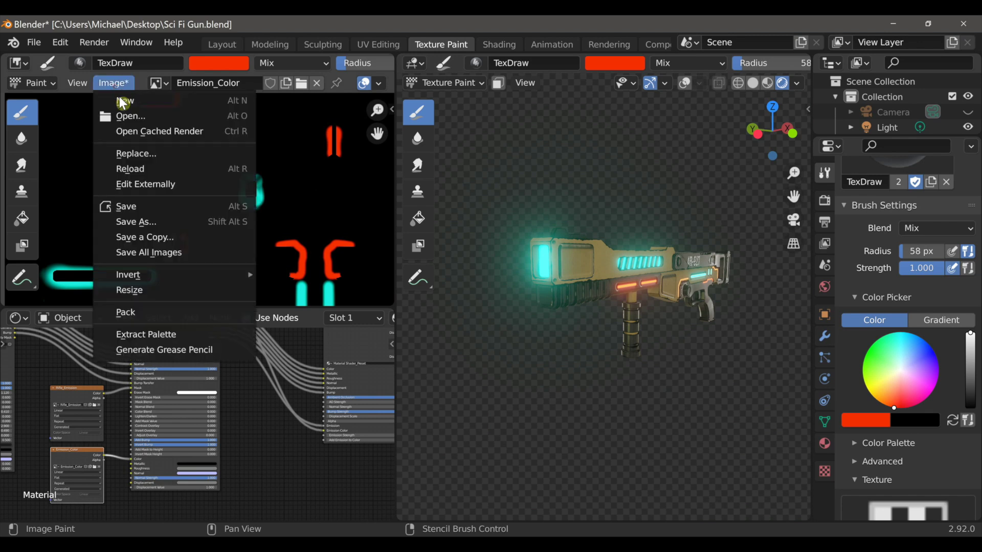
{"action": "left_click", "coordinate": [158, 224]}
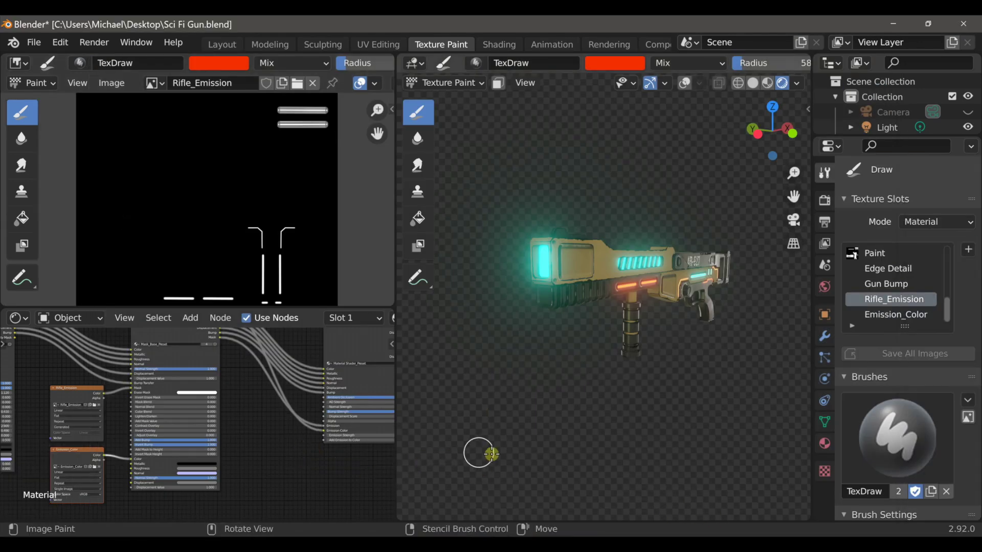
Step: Inspect the emission colors along the barrel and switch to the Shading workspace with the full rifle in view
{"action": "scroll", "coordinate": [619, 419], "scroll_direction": "up", "scroll_amount": 2}
{"action": "middle_click_drag", "start_coordinate": [618, 419], "coordinate": [596, 428]}
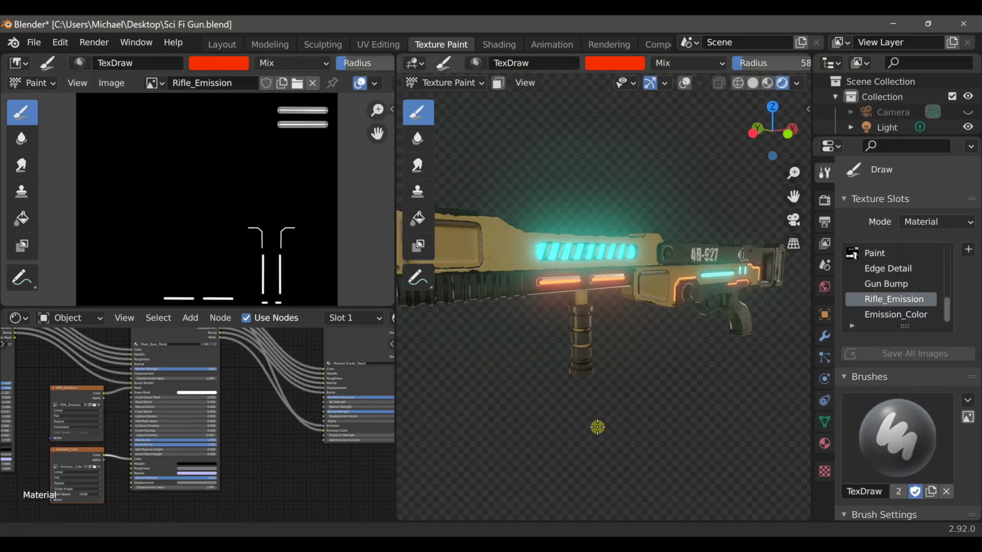
{"action": "left_click", "coordinate": [499, 45]}
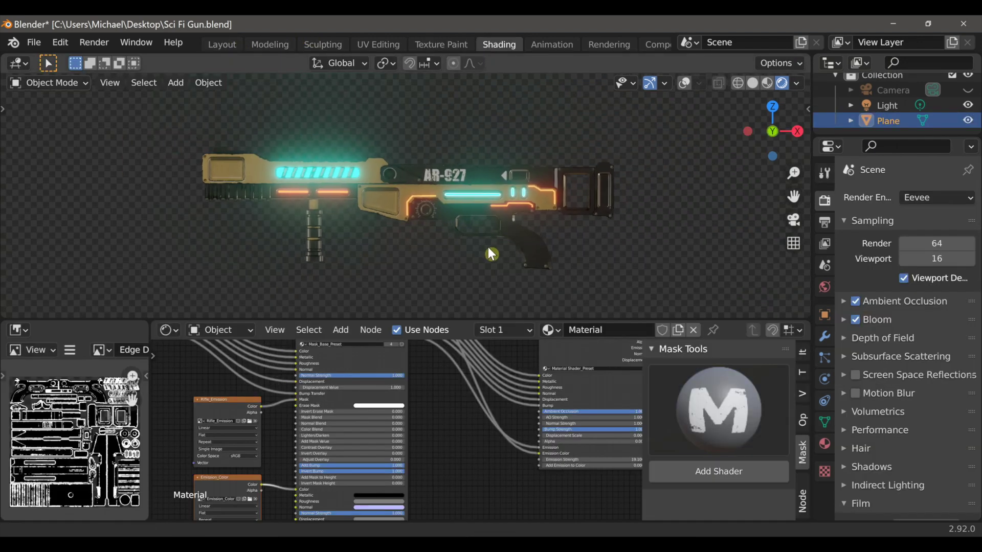
{"action": "middle_click_drag", "start_coordinate": [489, 249], "coordinate": [486, 244], "text": "shift"}
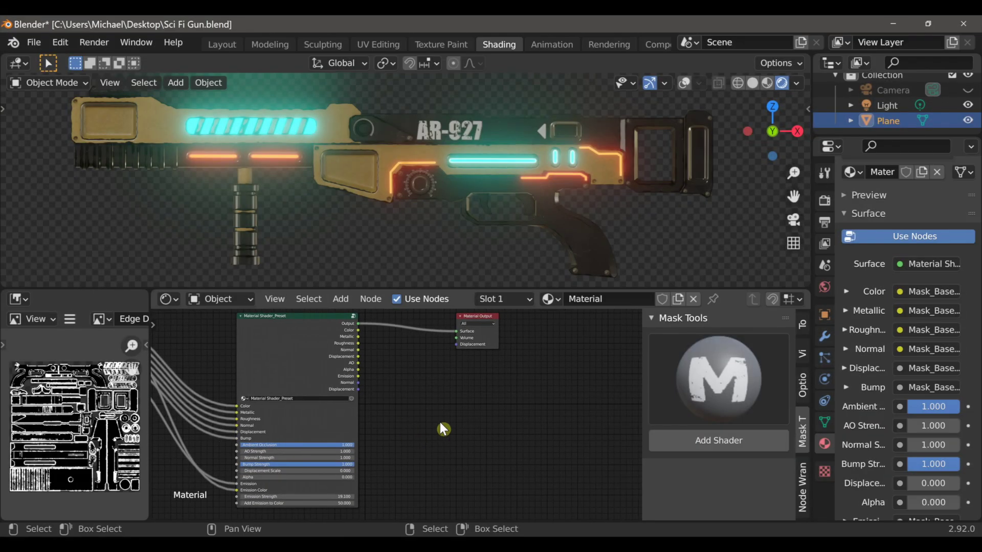
Step: Set the scene's render engine to Cycles
{"action": "left_click", "coordinate": [824, 200]}
{"action": "scroll", "coordinate": [897, 204], "scroll_direction": "up", "scroll_amount": 4}
{"action": "left_click", "coordinate": [915, 198]}
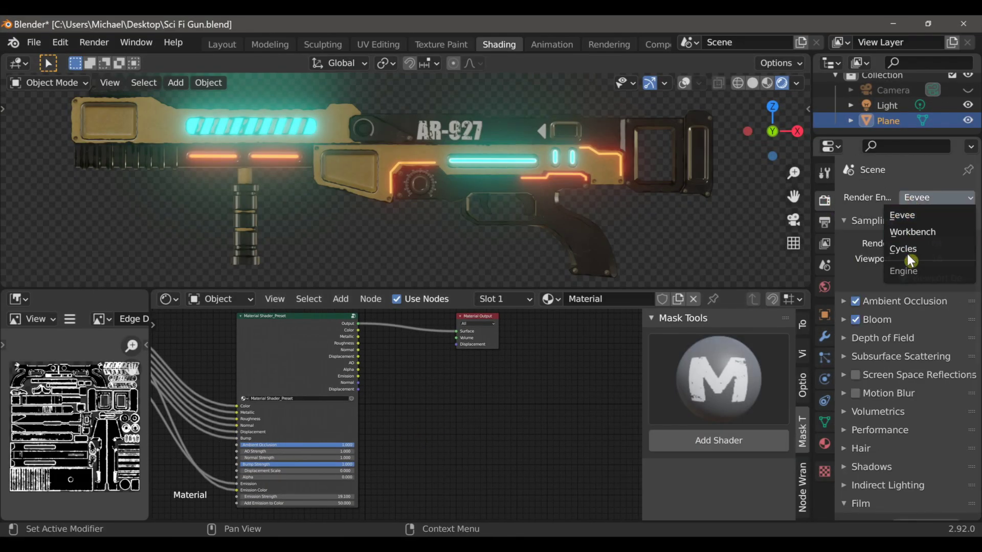
{"action": "left_click", "coordinate": [908, 254]}
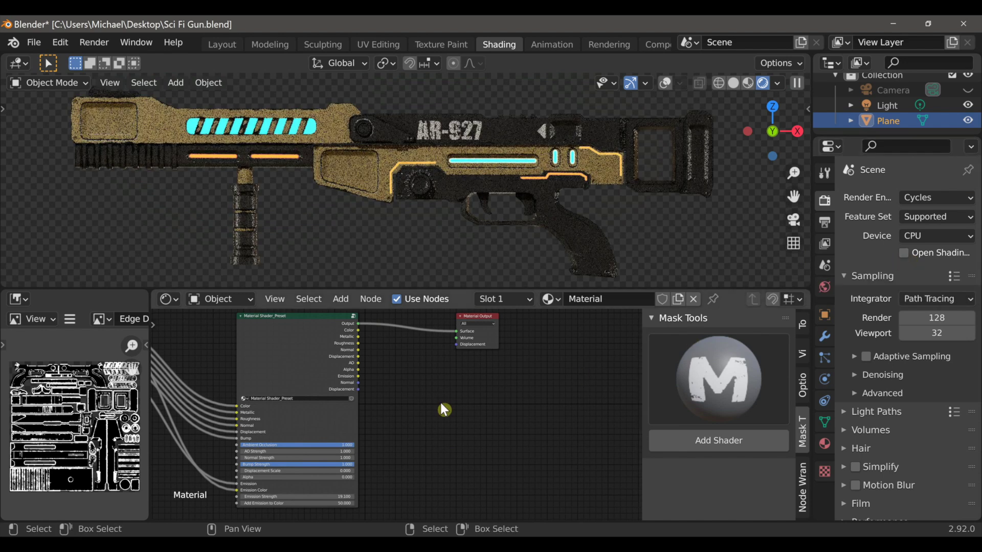
Step: Preview the Color output of the Material Shader_Preset node and set its AO Strength to 2.7
{"action": "left_click", "coordinate": [321, 349], "text": "ctrl+shift"}
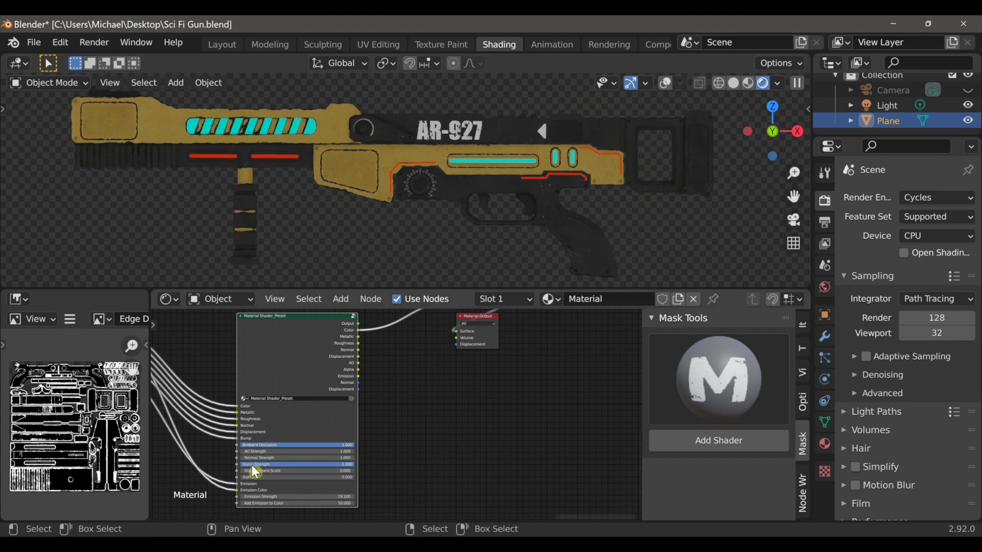
{"action": "left_click_drag", "start_coordinate": [262, 452], "coordinate": [262, 452]}
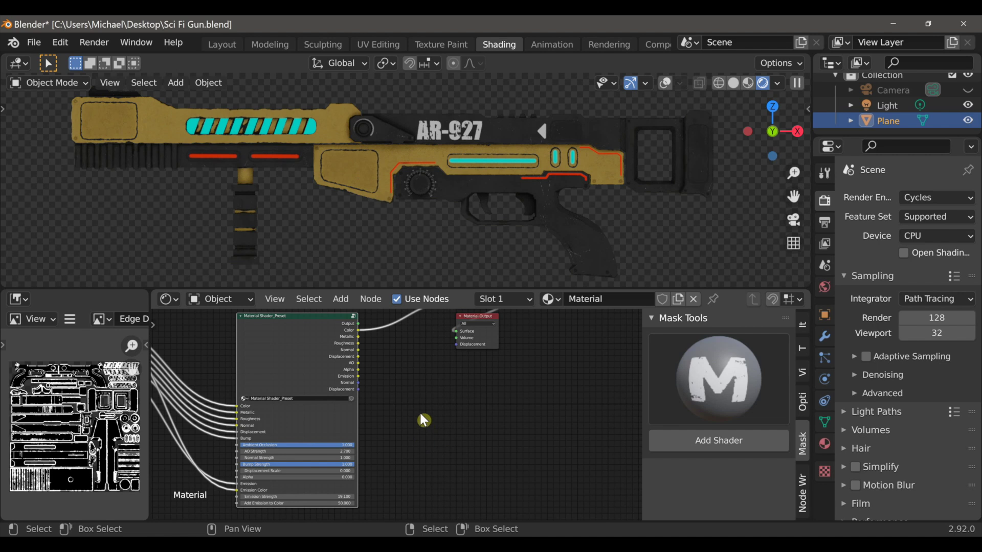
Step: Add an Image Texture node beside the shader node with a new 2048 × 2048 px, 32-bit float image named Rifle_Color
{"action": "key", "text": "shift+a"}
{"action": "mouse_move", "coordinate": [353, 396]}
{"action": "left_click", "coordinate": [503, 261]}
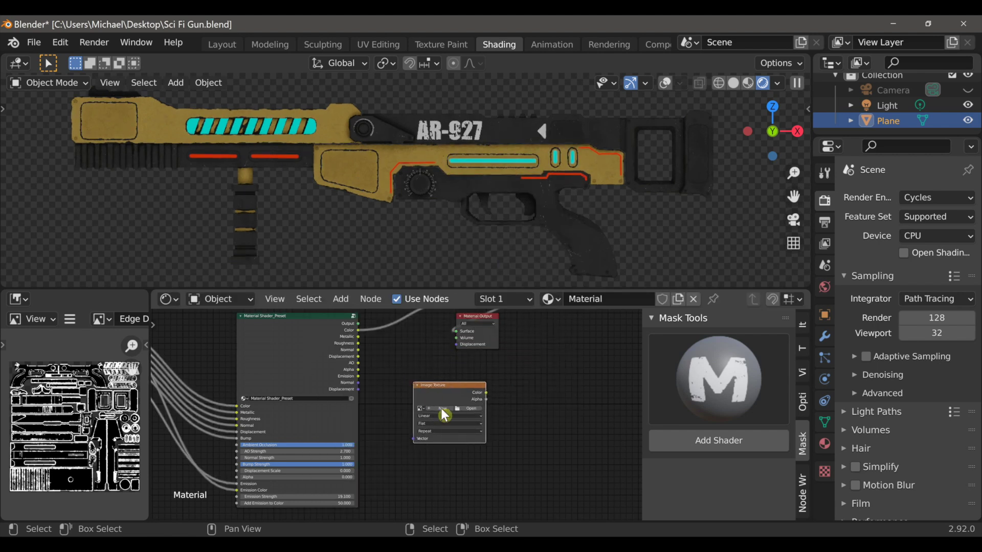
{"action": "scroll", "coordinate": [443, 413], "scroll_direction": "up", "scroll_amount": 3}
{"action": "middle_click_drag", "start_coordinate": [442, 425], "coordinate": [366, 429]}
{"action": "left_click", "coordinate": [374, 413]}
{"action": "left_click", "coordinate": [400, 384]}
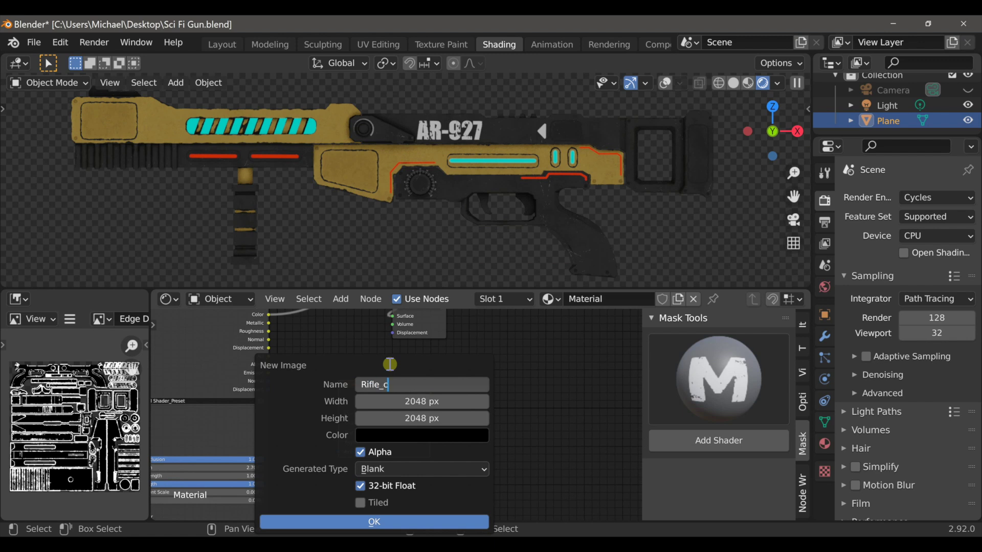
{"action": "left_click", "coordinate": [390, 522]}
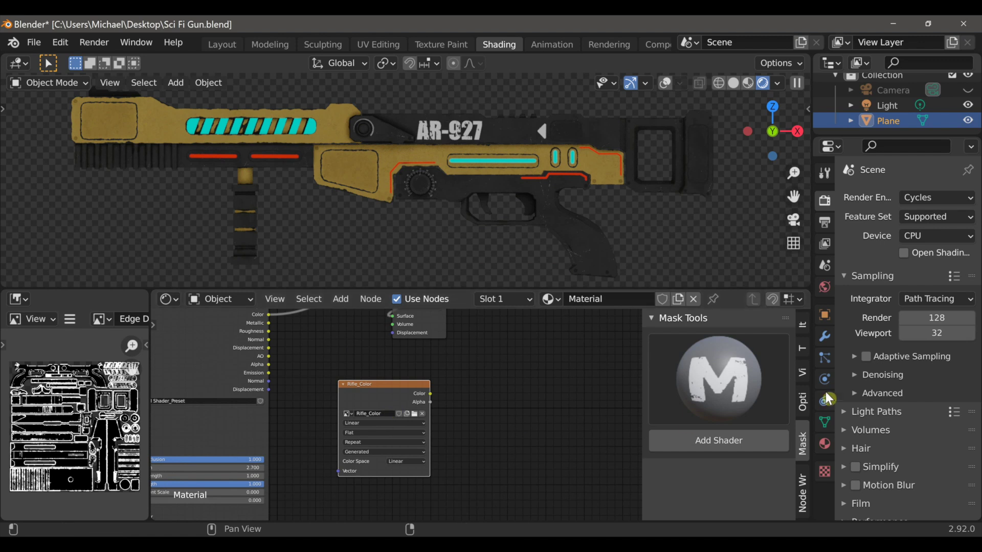
Step: Turn on the viewport overlays and widen the image editor next to the node editor
{"action": "left_click", "coordinate": [665, 84]}
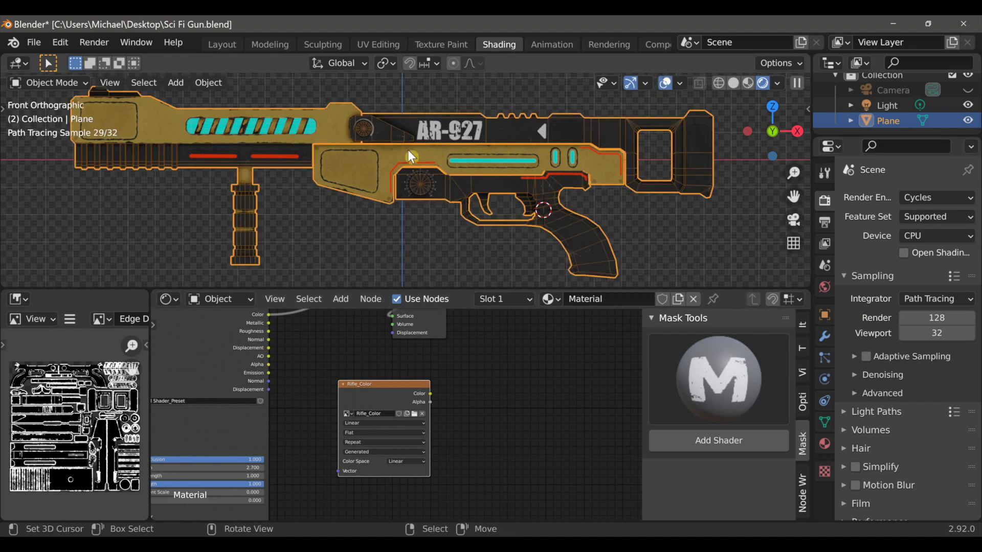
{"action": "key", "text": "g"}
{"action": "right_click", "coordinate": [379, 397]}
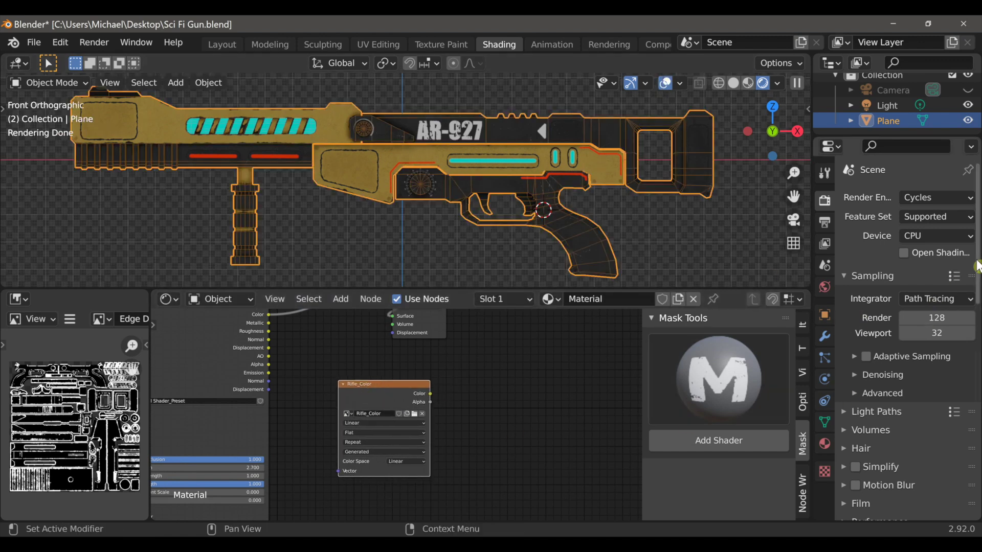
{"action": "left_click_drag", "start_coordinate": [977, 266], "coordinate": [977, 420]}
{"action": "left_click_drag", "start_coordinate": [149, 367], "coordinate": [226, 367]}
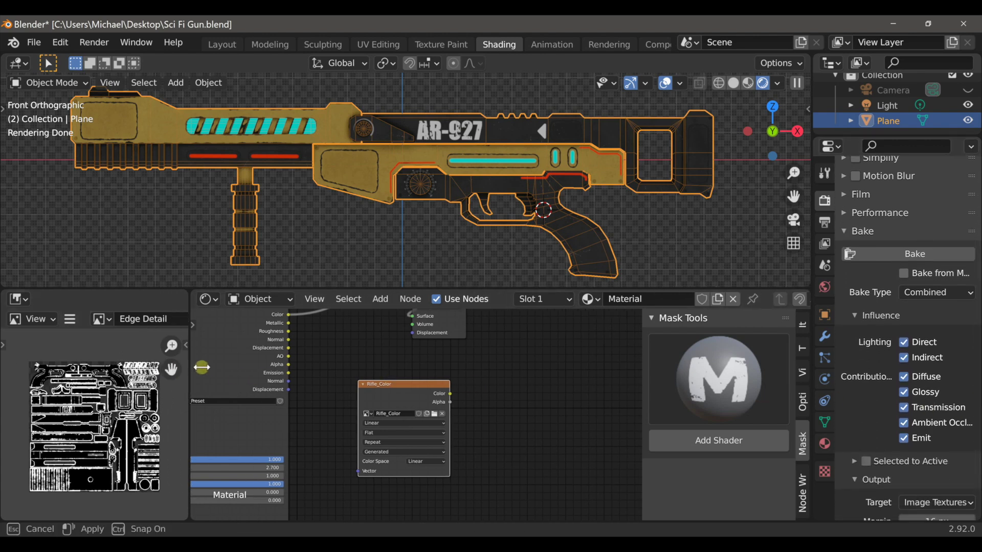
{"action": "scroll", "coordinate": [198, 416], "scroll_direction": "up", "scroll_amount": 3}
{"action": "scroll", "coordinate": [198, 417], "scroll_direction": "down", "scroll_amount": 3}
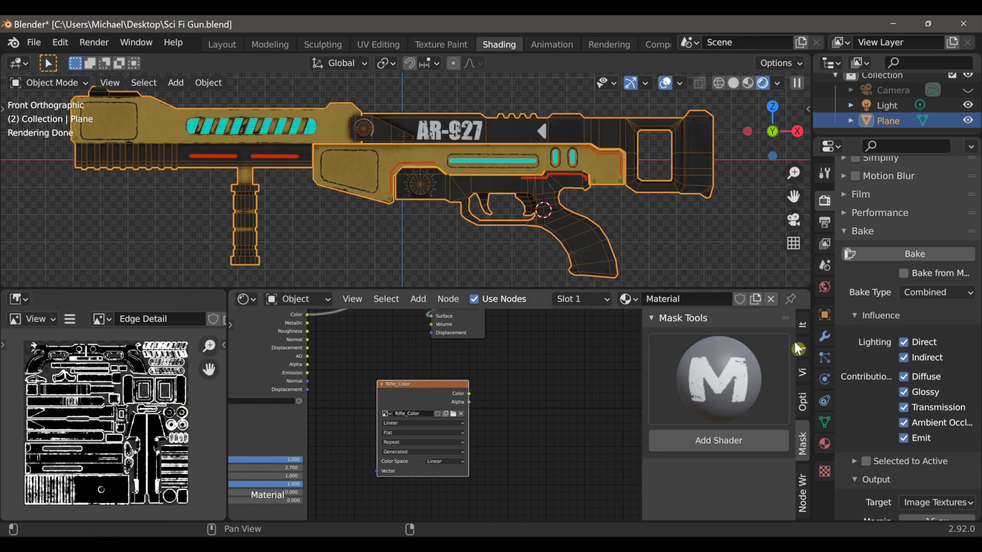
Step: Check the bake output and color management settings and bake the rifle's Combined pass into the Rifle_Color image
{"action": "scroll", "coordinate": [892, 451], "scroll_direction": "down", "scroll_amount": 4}
{"action": "scroll", "coordinate": [892, 451], "scroll_direction": "down", "scroll_amount": 6}
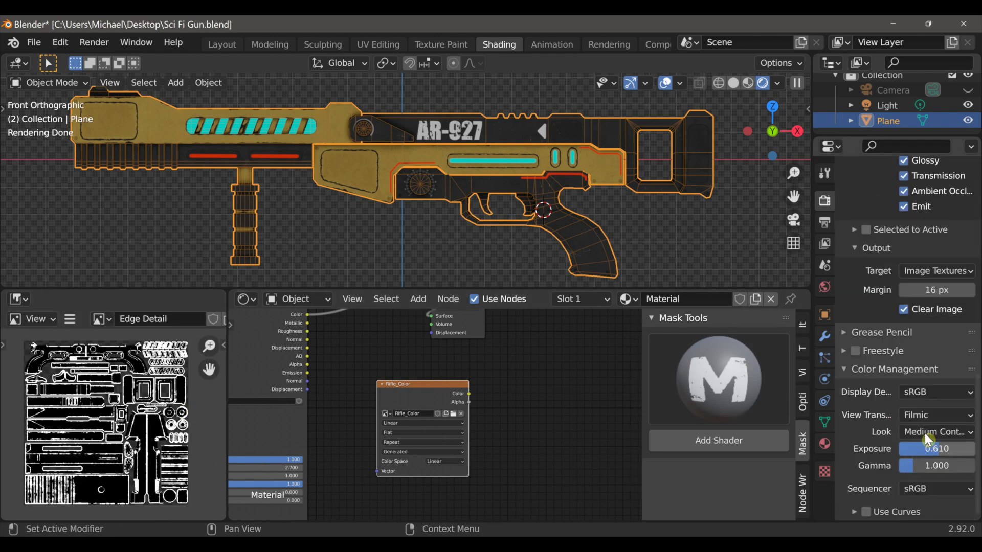
{"action": "left_click_drag", "start_coordinate": [976, 428], "coordinate": [978, 328]}
{"action": "left_click", "coordinate": [920, 265]}
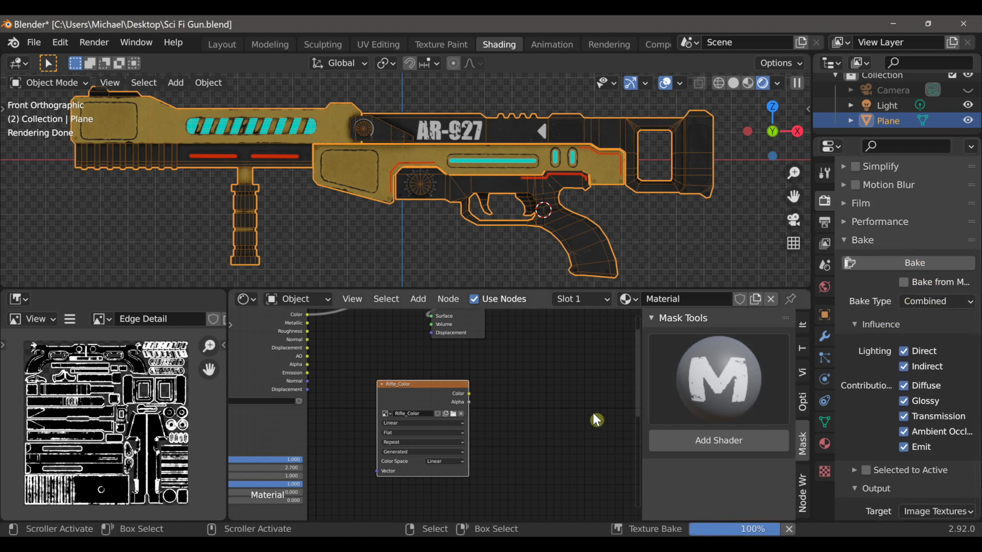
Step: Save the baked image as Rifle_Color.png in the Rifle Textures folder
{"action": "scroll", "coordinate": [146, 432], "scroll_direction": "up", "scroll_amount": 3}
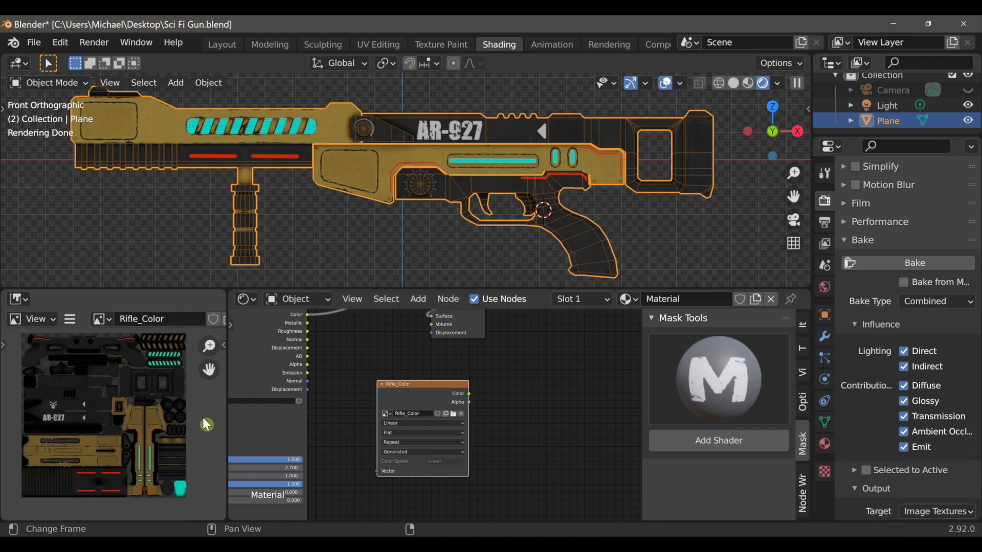
{"action": "left_click", "coordinate": [72, 320]}
{"action": "mouse_move", "coordinate": [92, 353]}
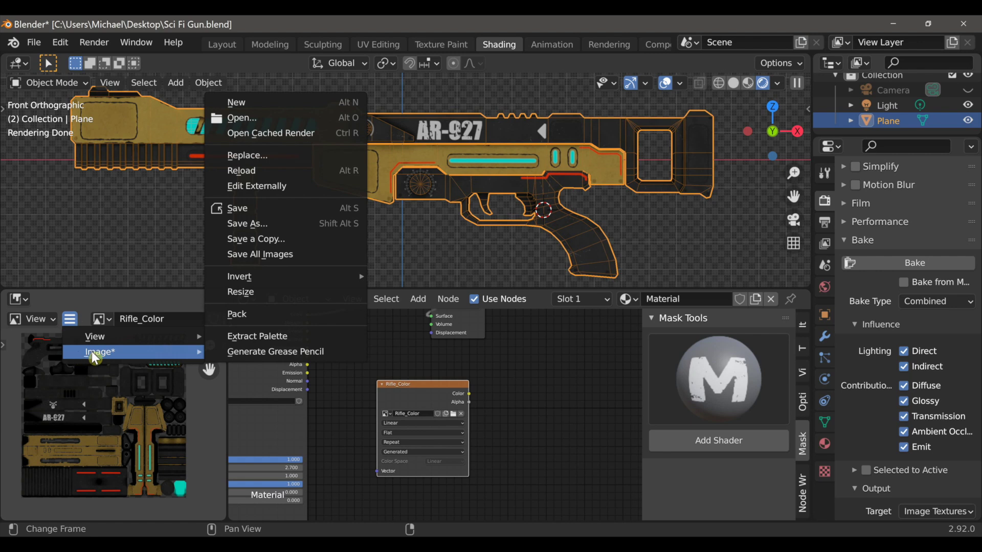
{"action": "left_click", "coordinate": [247, 223]}
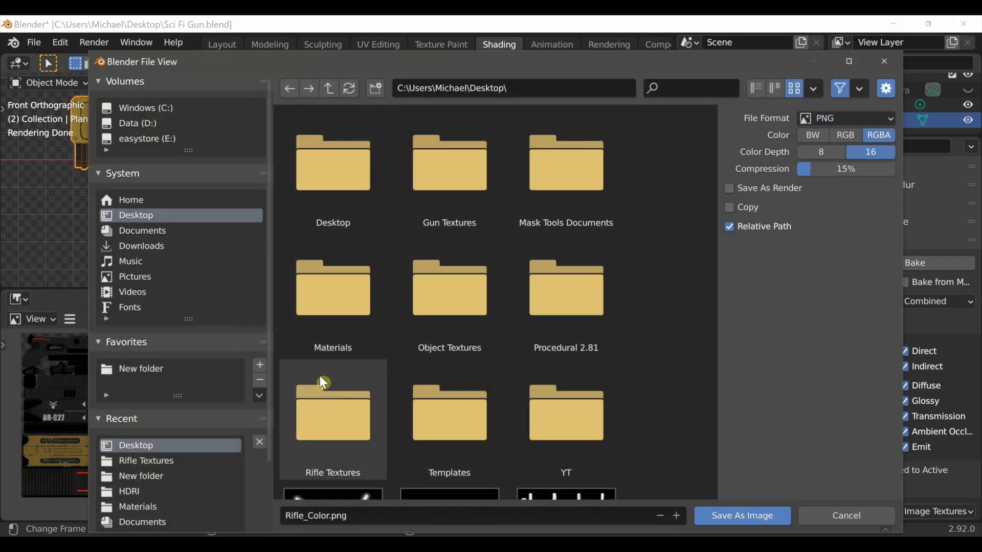
{"action": "double_click", "coordinate": [325, 397]}
{"action": "left_click", "coordinate": [742, 516]}
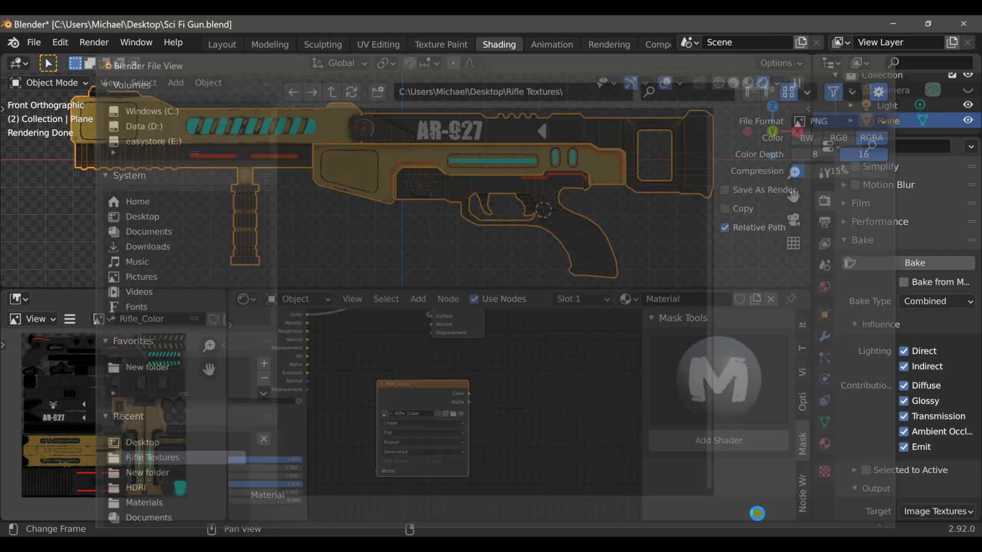
Step: Move the Rifle_Color node aside and add an Image Texture node with a new 2048 × 2048 px, 32-bit float image named Rifle_Metallic
{"action": "middle_click_drag", "start_coordinate": [503, 393], "coordinate": [481, 405]}
{"action": "left_click_drag", "start_coordinate": [383, 404], "coordinate": [497, 330]}
{"action": "key", "text": "shift+a"}
{"action": "mouse_move", "coordinate": [428, 430]}
{"action": "left_click", "coordinate": [483, 296]}
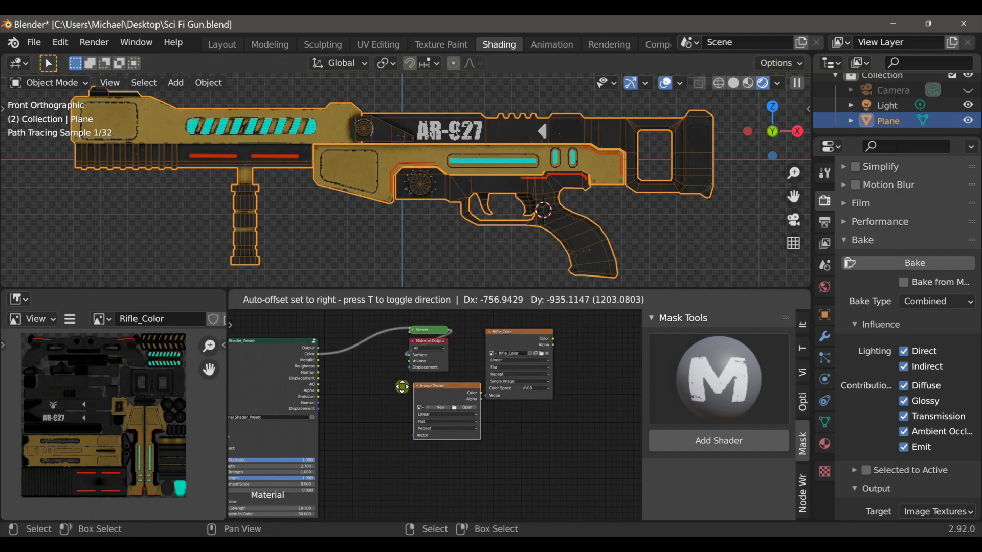
{"action": "left_click", "coordinate": [388, 389]}
{"action": "left_click", "coordinate": [381, 435]}
{"action": "left_click", "coordinate": [400, 384]}
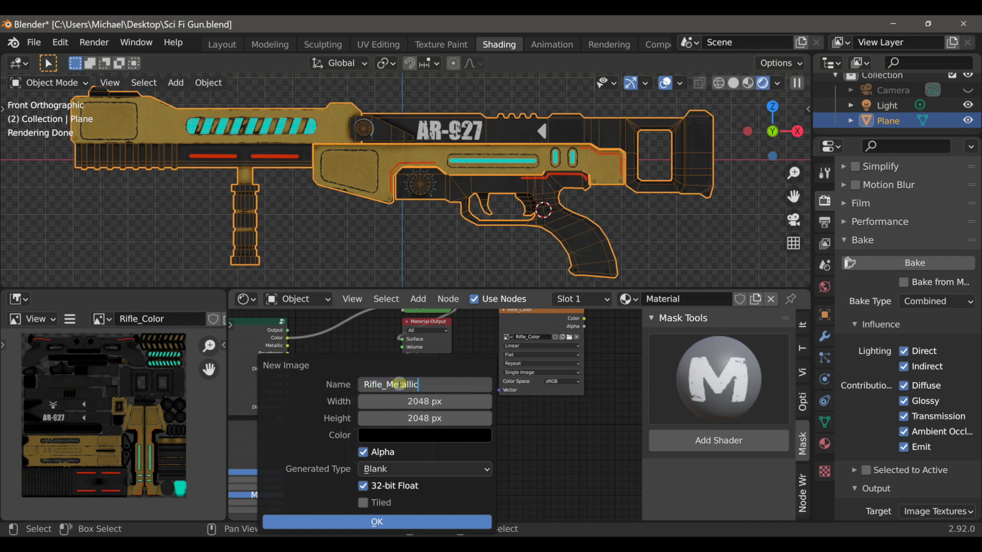
{"action": "type", "text": "Rifle_Metallic"}
{"action": "left_click", "coordinate": [393, 519]}
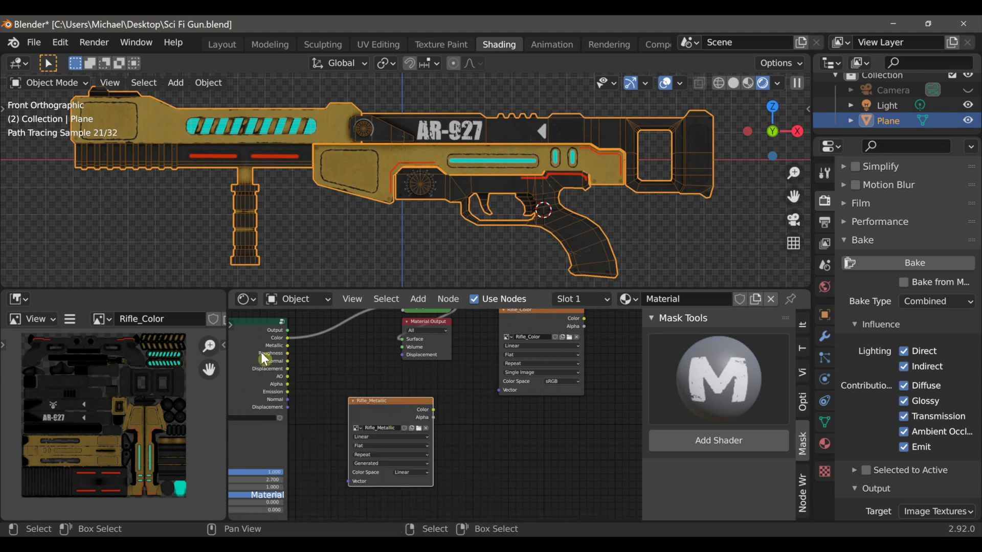
Step: Preview the shader preset's Metallic output and bake the Combined pass into the Rifle_Metallic image
{"action": "scroll", "coordinate": [260, 352], "scroll_direction": "down", "scroll_amount": 3}
{"action": "middle_click_drag", "start_coordinate": [307, 344], "coordinate": [328, 335]}
{"action": "left_click", "coordinate": [308, 355], "text": "ctrl+shift"}
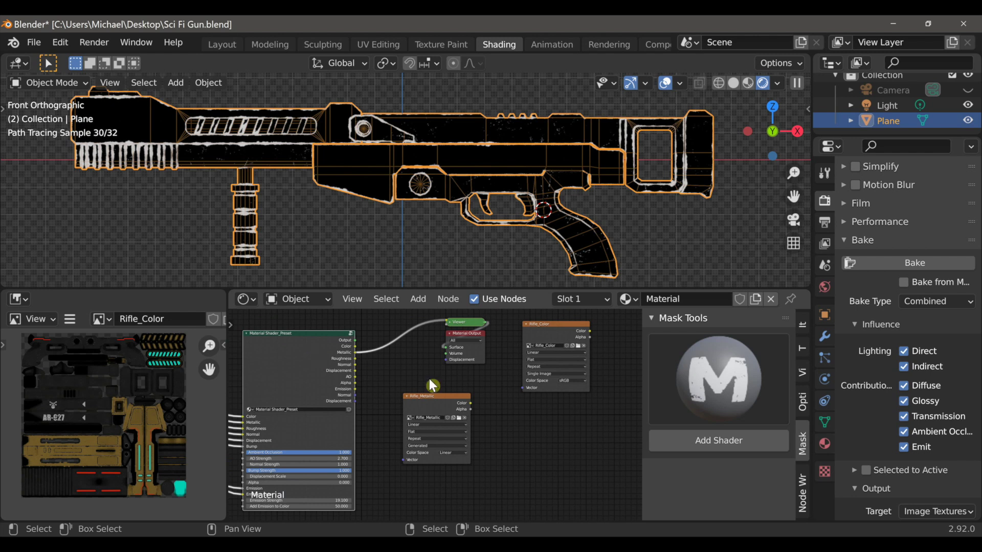
{"action": "middle_click_drag", "start_coordinate": [511, 406], "coordinate": [469, 407]}
{"action": "mouse_move", "coordinate": [397, 394]}
{"action": "left_mouse_down"}
{"action": "mouse_move", "coordinate": [406, 397]}
{"action": "mouse_move", "coordinate": [397, 394]}
{"action": "left_mouse_up"}
{"action": "scroll", "coordinate": [941, 438], "scroll_direction": "down", "scroll_amount": 7}
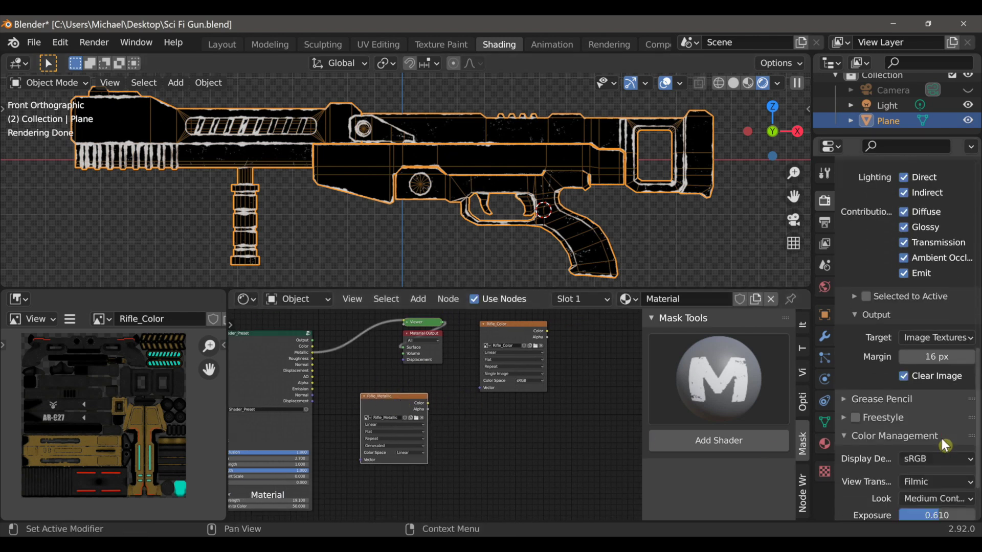
{"action": "scroll", "coordinate": [940, 437], "scroll_direction": "up", "scroll_amount": 7}
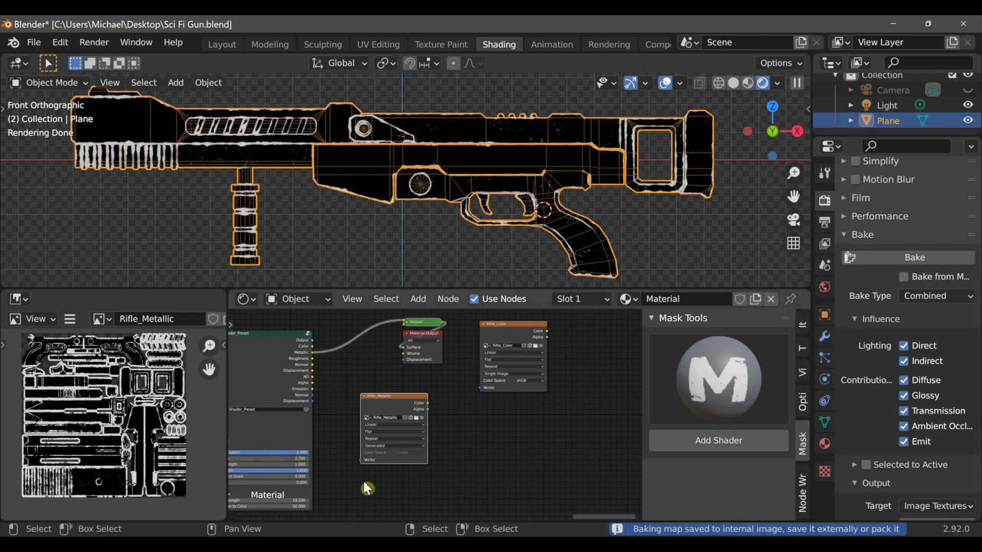
Step: Save the baked image as Rifle_Metallic.png in the Rifle Textures folder and move its node below the Rifle_Color node
{"action": "left_click", "coordinate": [70, 318]}
{"action": "mouse_move", "coordinate": [103, 347]}
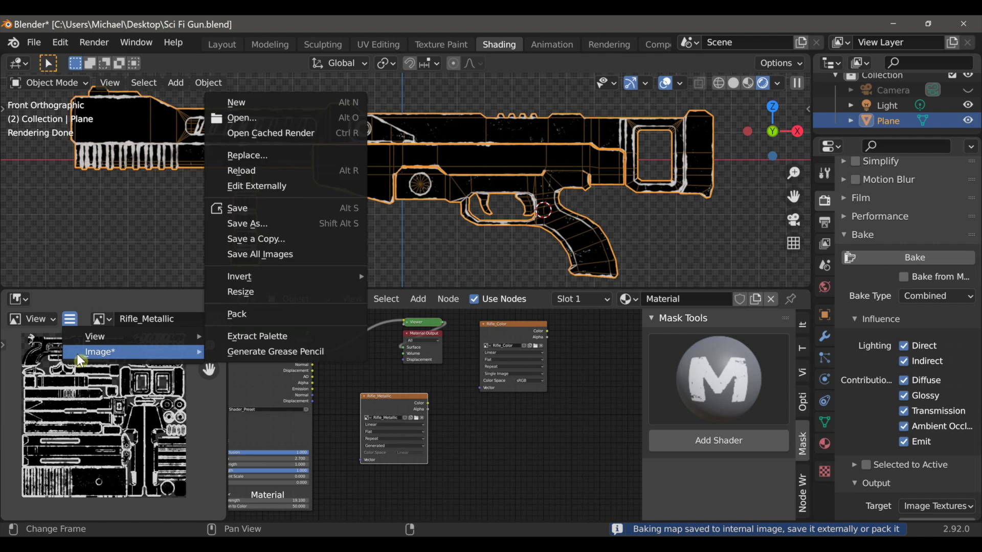
{"action": "left_click", "coordinate": [267, 239]}
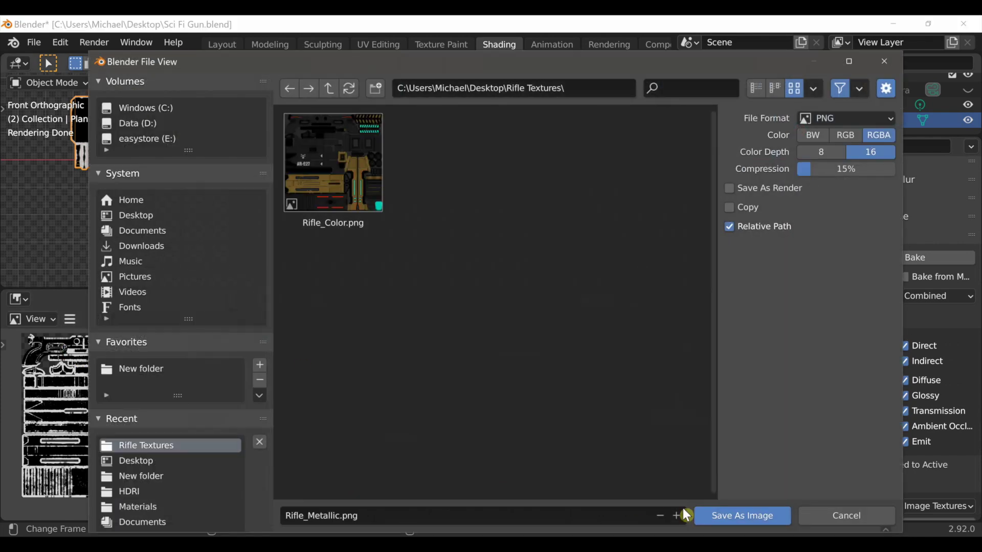
{"action": "left_click", "coordinate": [716, 516]}
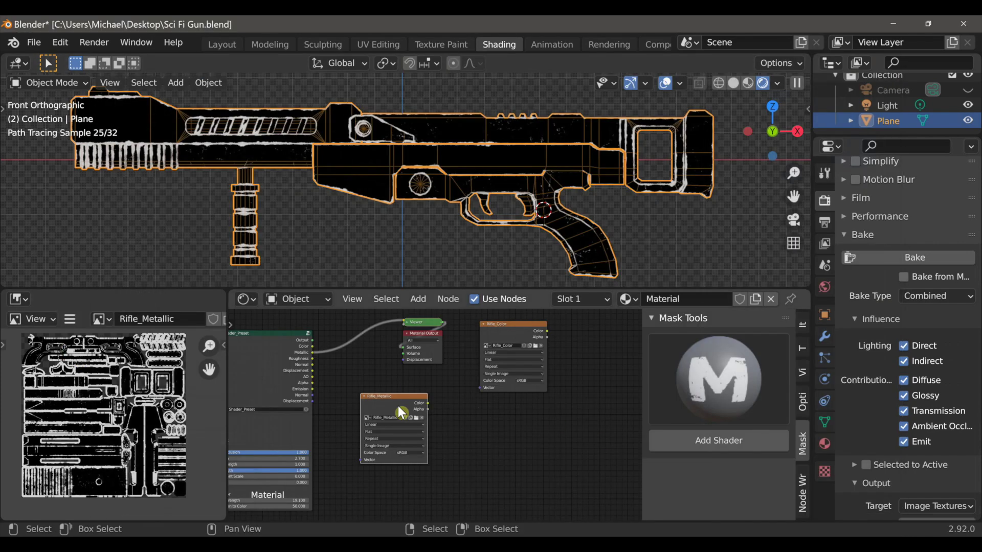
{"action": "left_click_drag", "start_coordinate": [401, 412], "coordinate": [505, 408]}
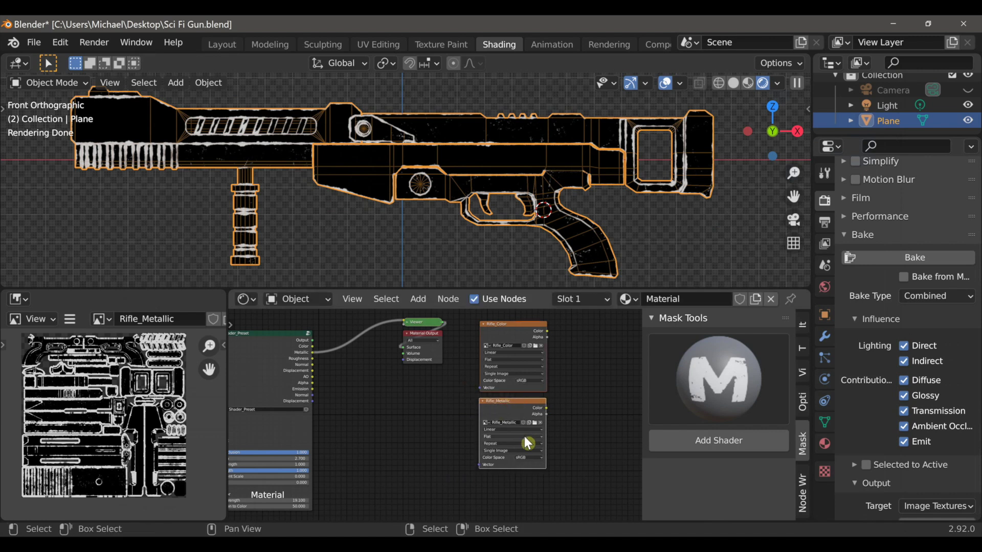
Step: Add an Image Texture node with a new 2048 × 2048 px, 32-bit float image named Rifle_Roughness, using the Non-Color color space
{"action": "key", "text": "shift+a"}
{"action": "mouse_move", "coordinate": [409, 429]}
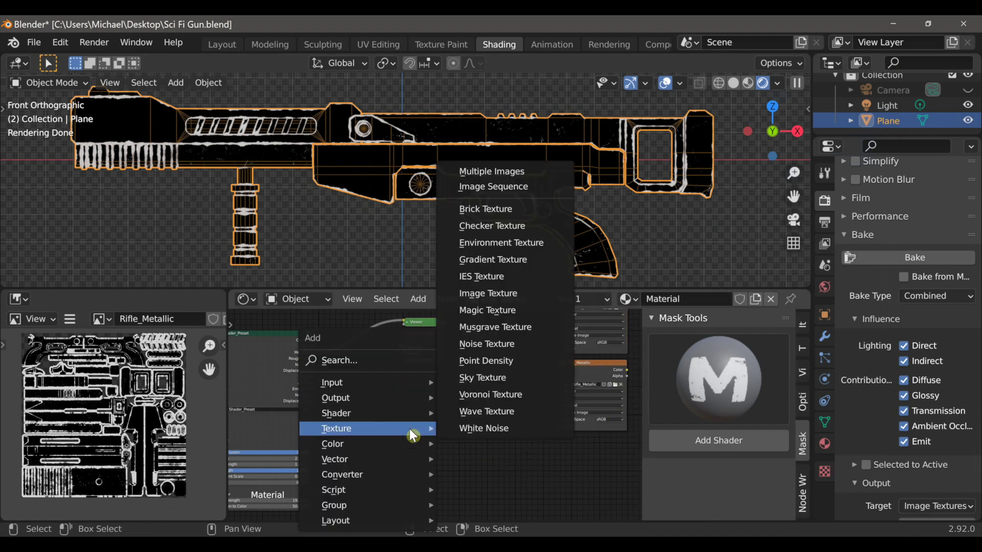
{"action": "left_click", "coordinate": [494, 296]}
{"action": "left_click", "coordinate": [362, 397]}
{"action": "scroll", "coordinate": [398, 439], "scroll_direction": "up", "scroll_amount": 4}
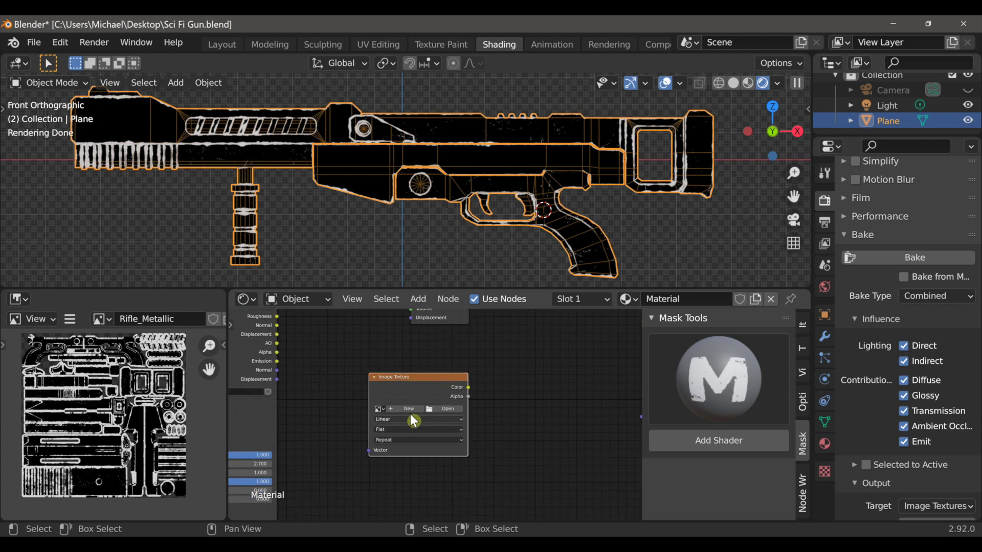
{"action": "left_click", "coordinate": [409, 409]}
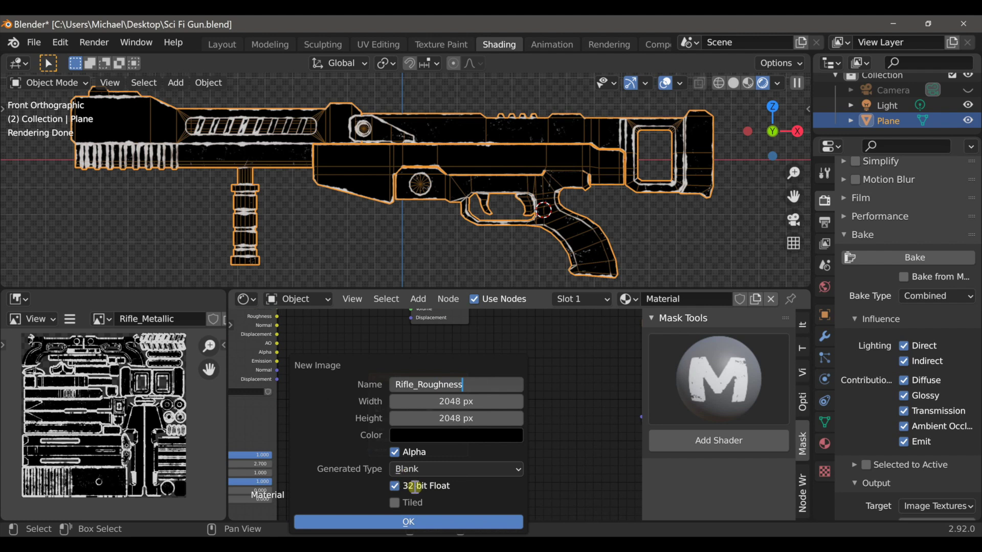
{"action": "left_click", "coordinate": [408, 521]}
{"action": "left_click", "coordinate": [433, 460]}
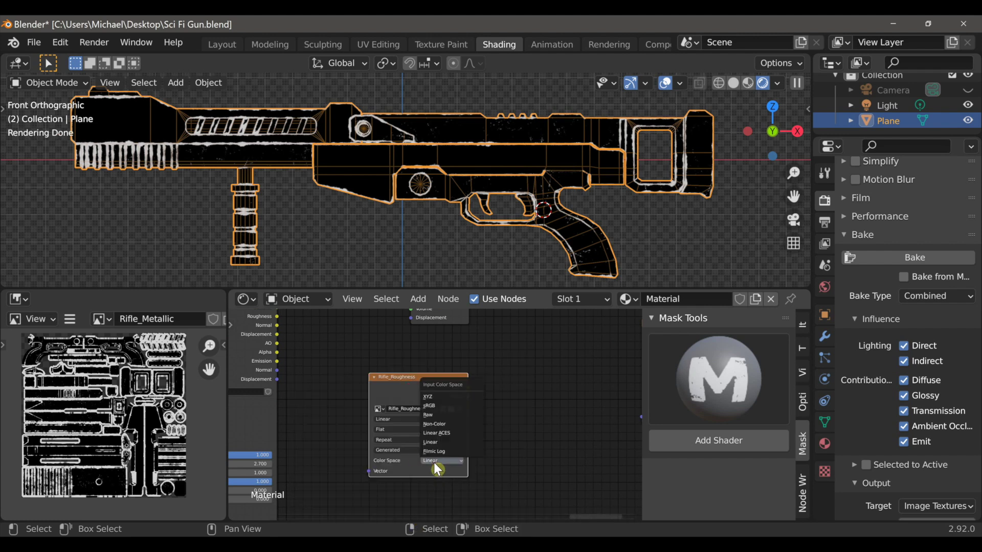
{"action": "left_click", "coordinate": [445, 426]}
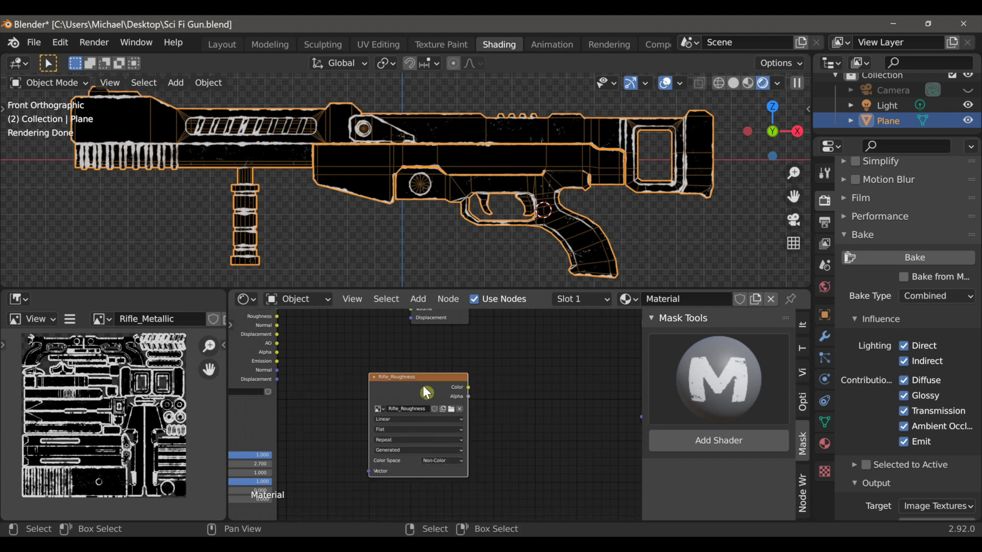
{"action": "left_click_drag", "start_coordinate": [436, 379], "coordinate": [433, 381]}
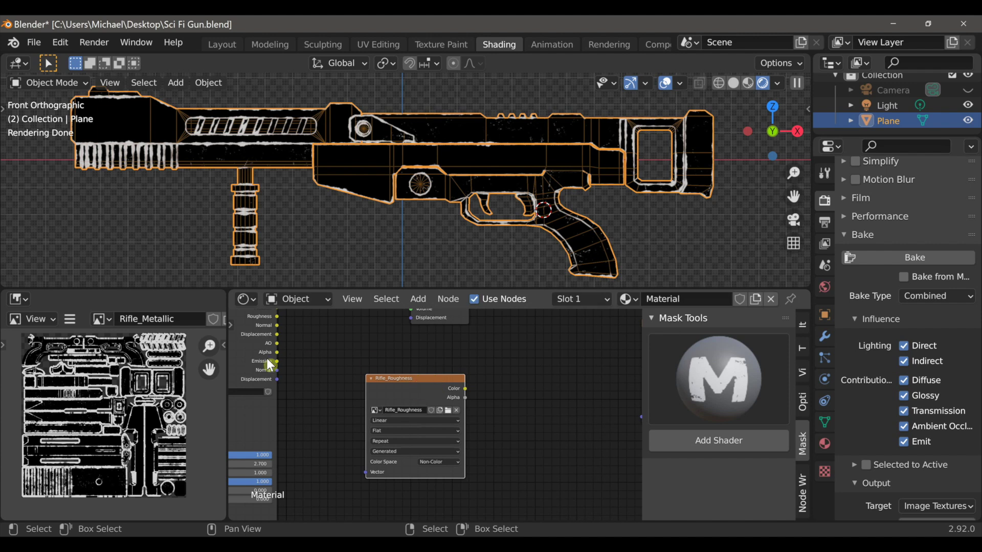
Step: Preview the Roughness output, cut that preview link, and connect the Material Shader_Preset node's main Output to the Material Output
{"action": "scroll", "coordinate": [267, 361], "scroll_direction": "down", "scroll_amount": 4}
{"action": "middle_click_drag", "start_coordinate": [311, 382], "coordinate": [344, 390]}
{"action": "left_click", "coordinate": [321, 348], "text": "ctrl+shift"}
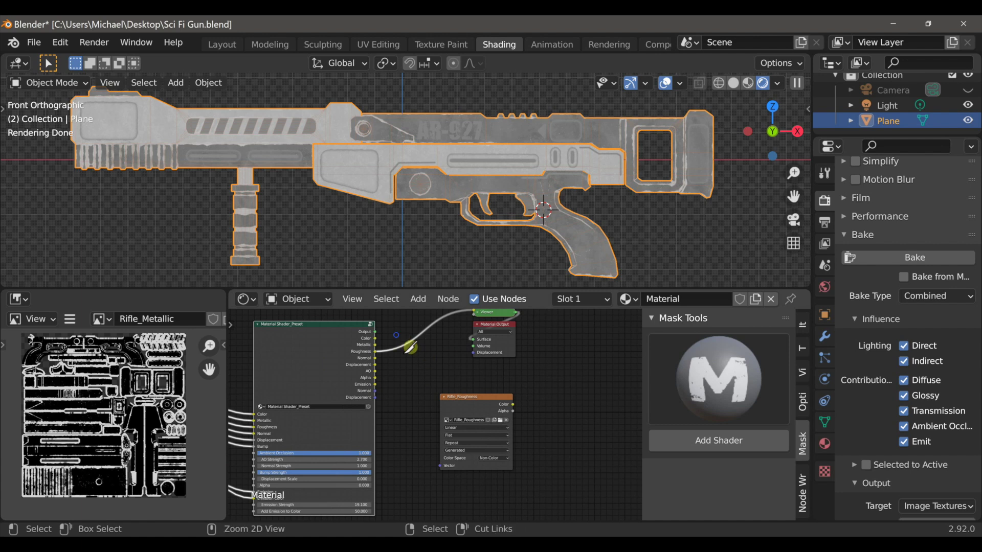
{"action": "right_click_drag", "start_coordinate": [396, 335], "coordinate": [410, 349], "text": "ctrl"}
{"action": "left_click", "coordinate": [339, 348], "text": "ctrl+shift"}
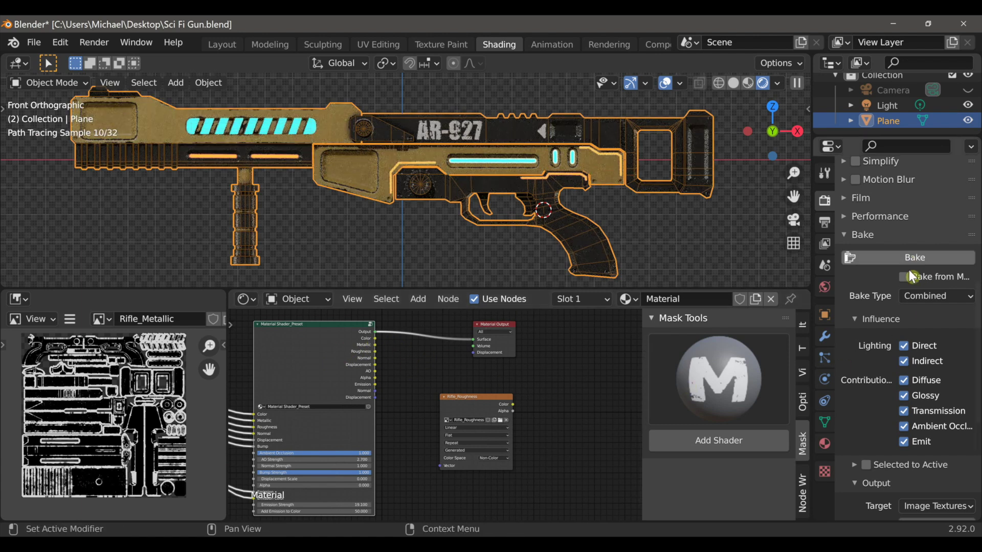
Step: Set the bake type to Roughness and the render samples to 25, and bake into the Rifle_Roughness image
{"action": "left_click", "coordinate": [928, 296]}
{"action": "left_click", "coordinate": [915, 397]}
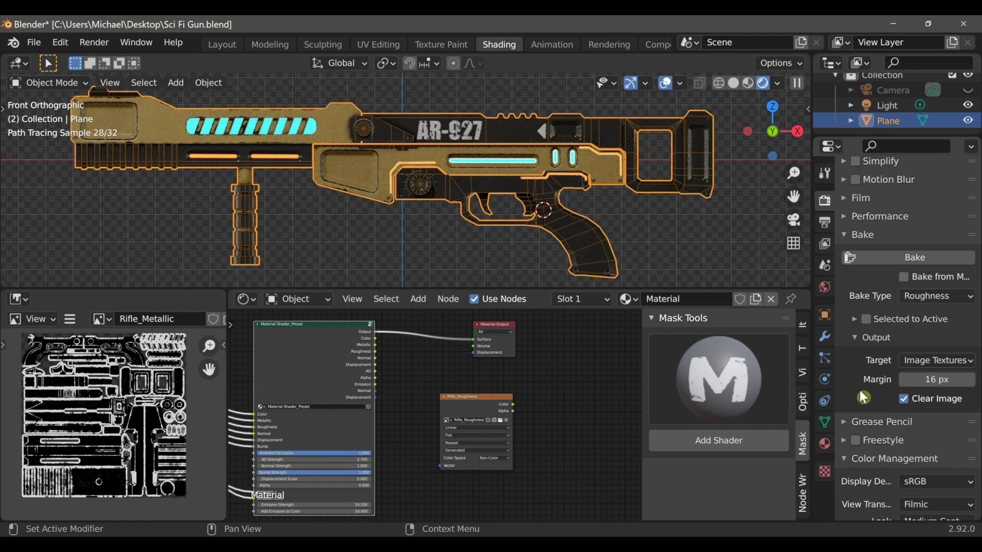
{"action": "scroll", "coordinate": [873, 211], "scroll_direction": "up", "scroll_amount": 3}
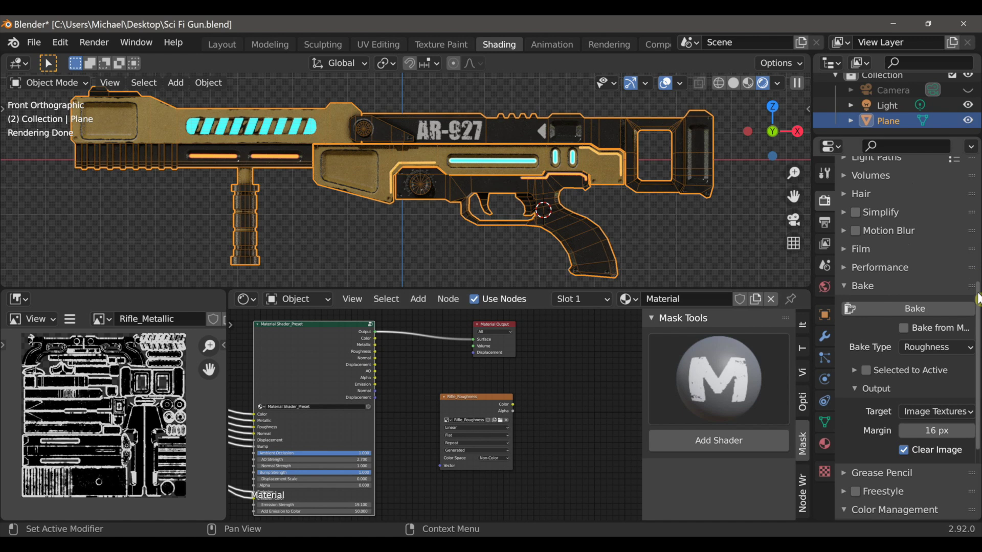
{"action": "left_click_drag", "start_coordinate": [977, 299], "coordinate": [972, 212]}
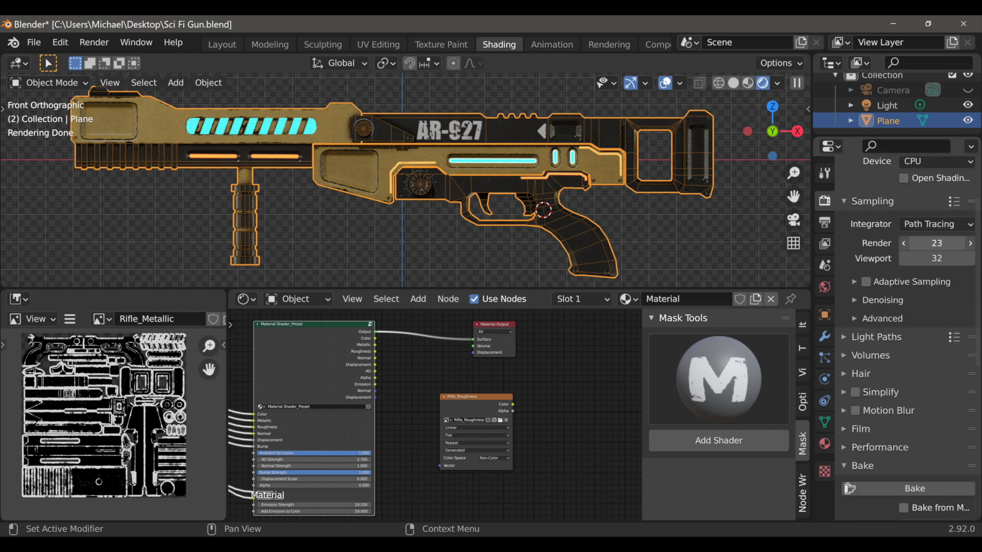
{"action": "scroll", "coordinate": [926, 450], "scroll_direction": "down", "scroll_amount": 2}
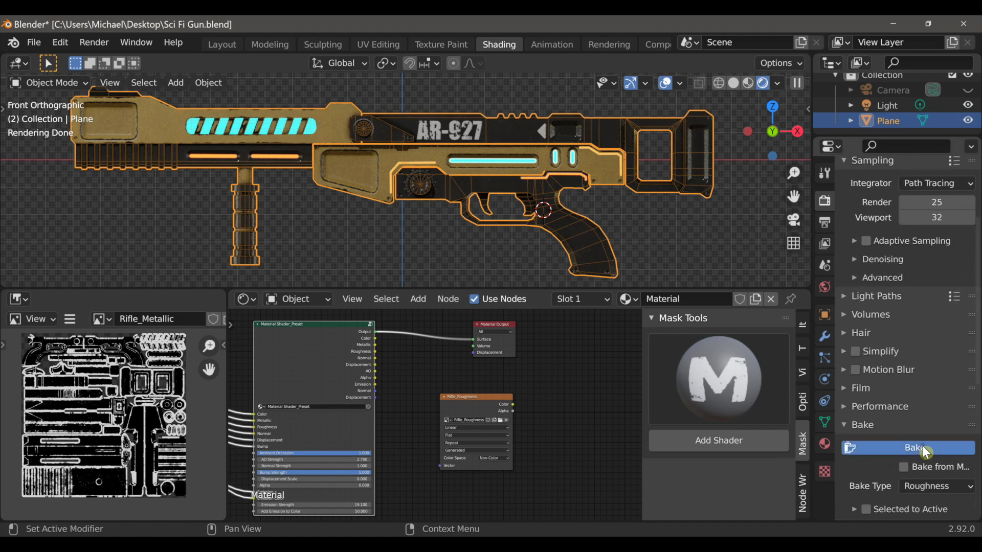
{"action": "left_click", "coordinate": [921, 446]}
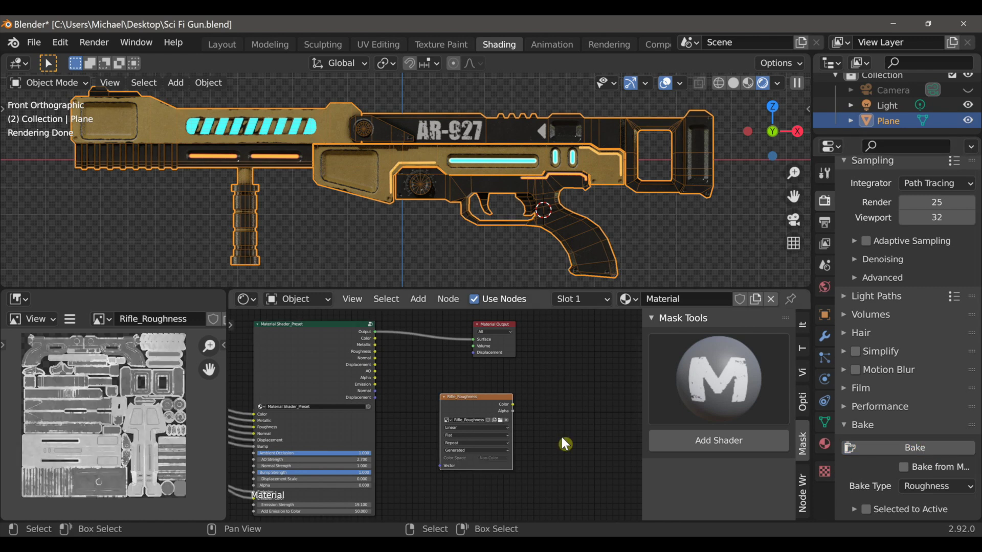
Step: Save the baked Rifle_Roughness image to disk and move its node below the Rifle_Metallic node
{"action": "left_click", "coordinate": [69, 319]}
{"action": "mouse_move", "coordinate": [90, 356]}
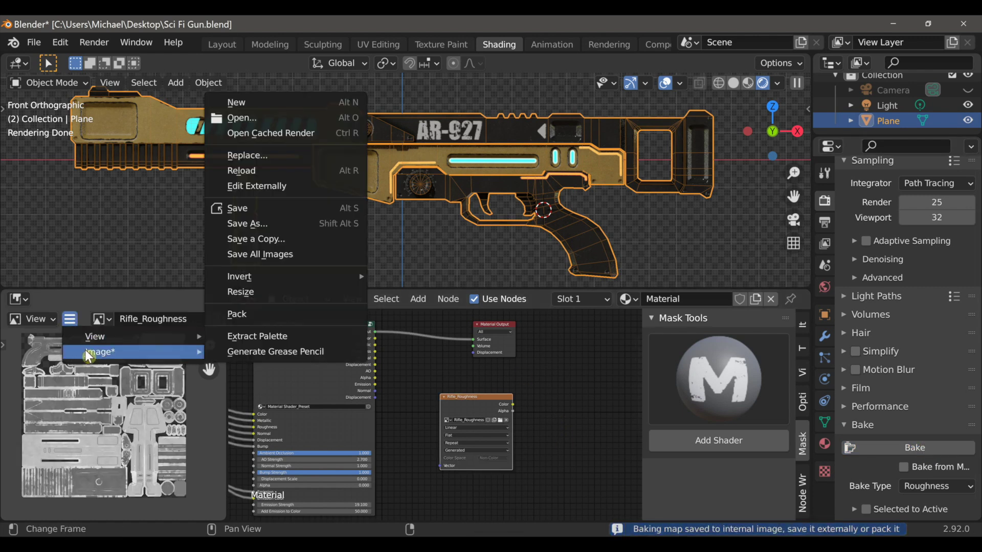
{"action": "left_click", "coordinate": [276, 228]}
{"action": "left_click", "coordinate": [743, 515]}
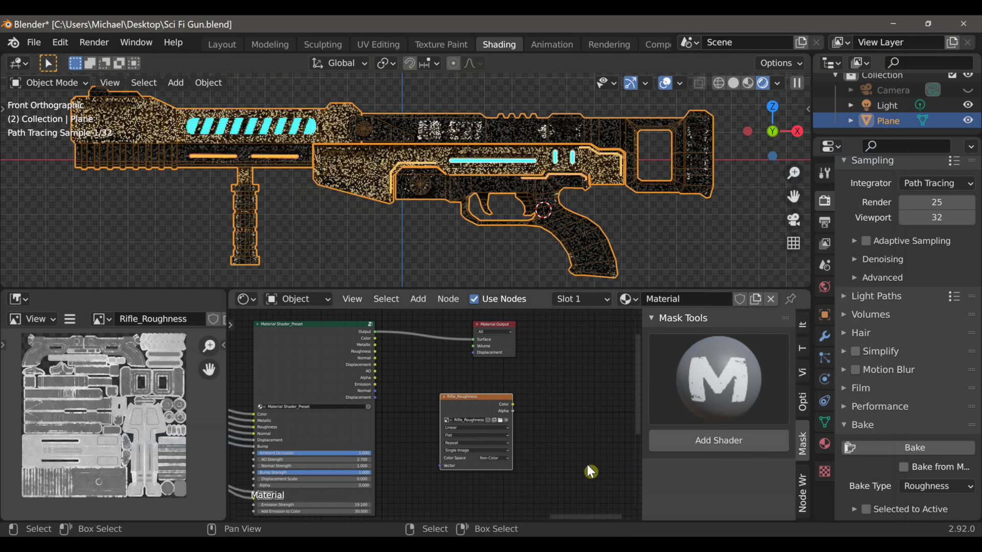
{"action": "scroll", "coordinate": [572, 450], "scroll_direction": "down", "scroll_amount": 6}
{"action": "middle_click_drag", "start_coordinate": [563, 438], "coordinate": [503, 428]}
{"action": "left_click_drag", "start_coordinate": [405, 398], "coordinate": [526, 424]}
Step: Add an Image Texture node with a new 2048 × 2048 px, 32-bit float image named Rifle_Normal, using the Non-Color color space
{"action": "scroll", "coordinate": [429, 429], "scroll_direction": "up", "scroll_amount": 3}
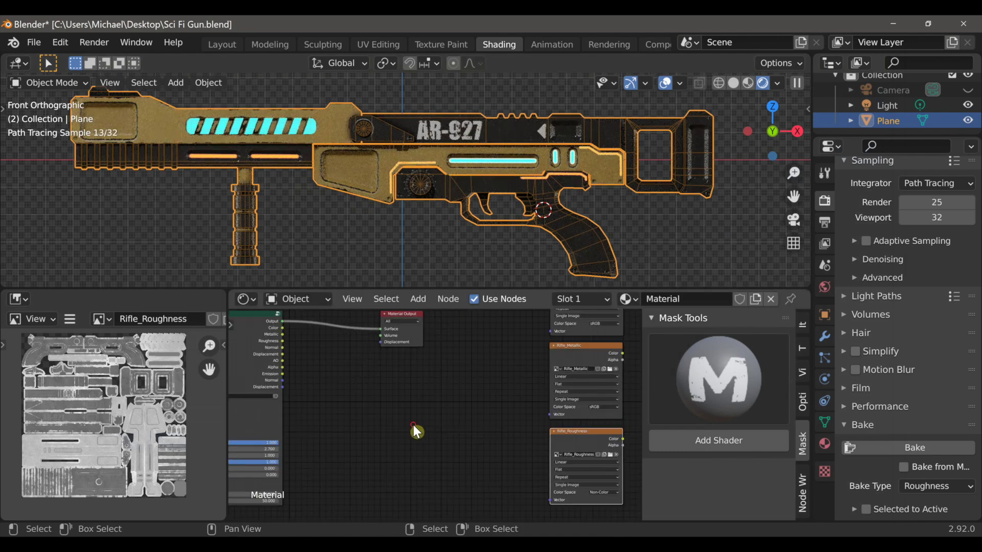
{"action": "key", "text": "shift+a"}
{"action": "mouse_move", "coordinate": [342, 418]}
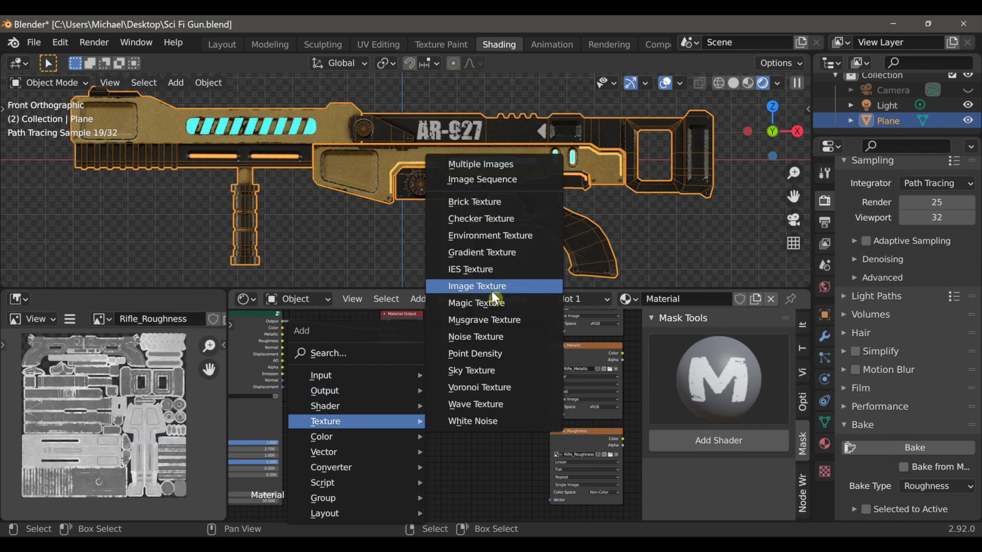
{"action": "left_click", "coordinate": [492, 287]}
{"action": "left_click", "coordinate": [377, 399]}
{"action": "left_click", "coordinate": [375, 397]}
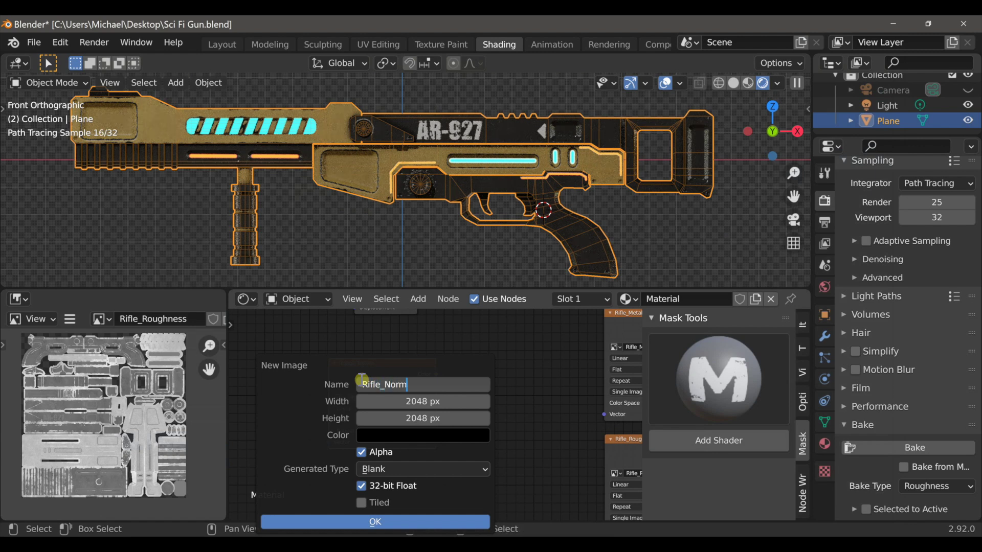
{"action": "left_click", "coordinate": [375, 522]}
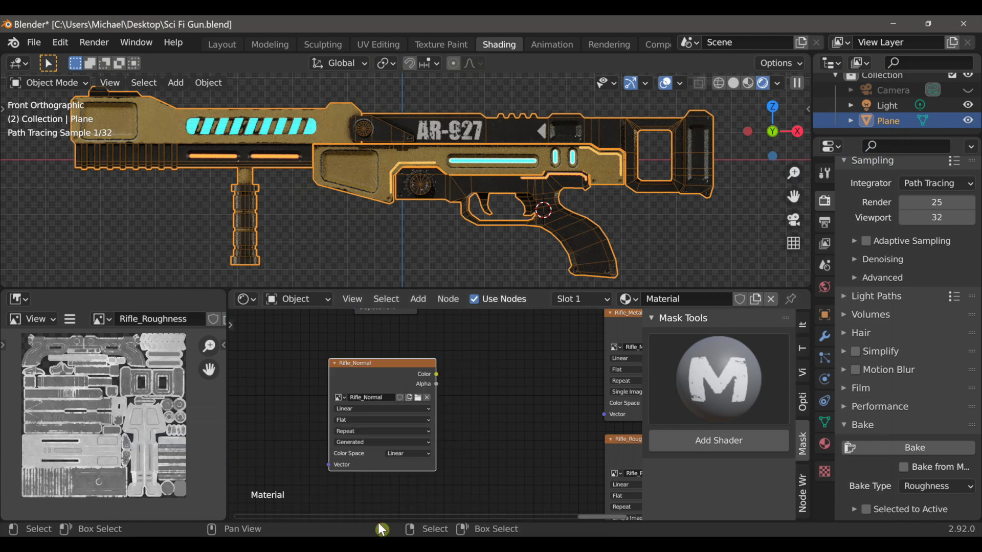
{"action": "left_click", "coordinate": [403, 457]}
{"action": "left_click", "coordinate": [407, 422]}
Step: Set the bake type to Normal and turn off the viewport overlays
{"action": "scroll", "coordinate": [431, 412], "scroll_direction": "down", "scroll_amount": 4}
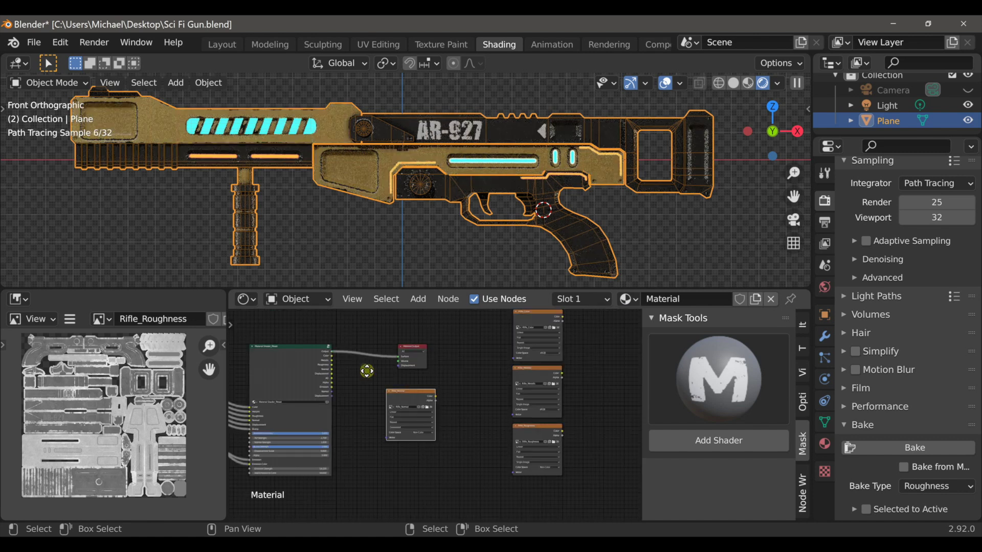
{"action": "left_click", "coordinate": [936, 486]}
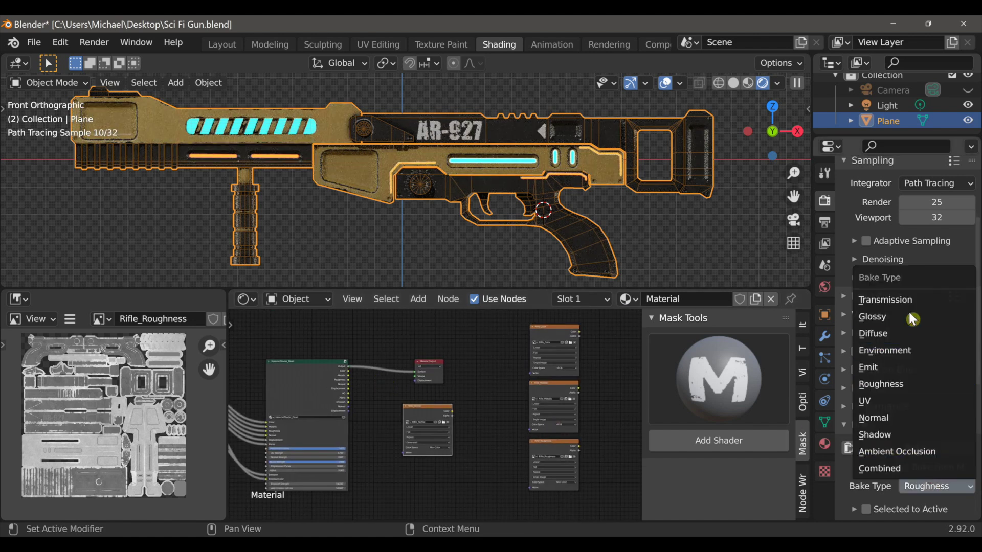
{"action": "left_click", "coordinate": [913, 417]}
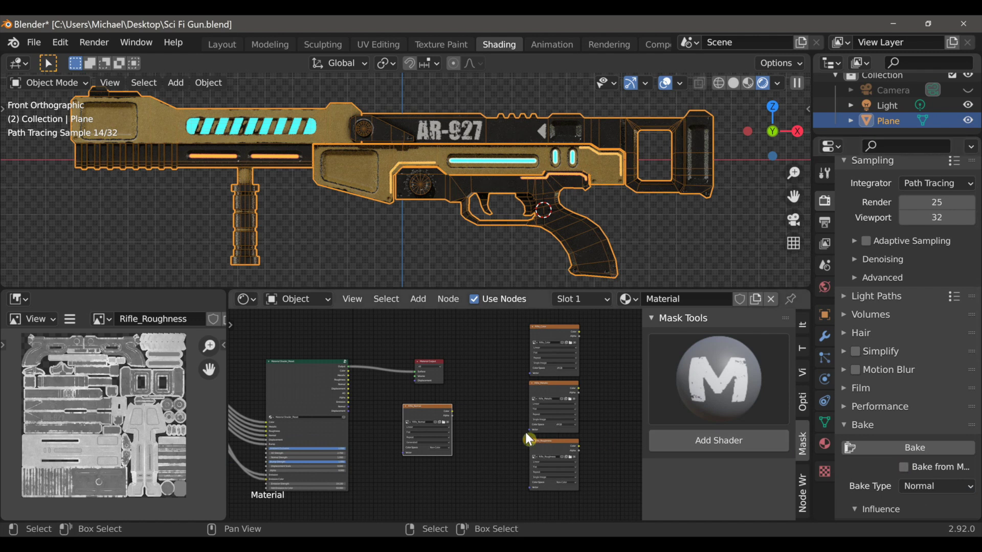
{"action": "left_click", "coordinate": [665, 83]}
Step: Move the three baked texture nodes, the Material Output and the Rifle_Normal node farther away from the shader preset to free up space
{"action": "scroll", "coordinate": [471, 368], "scroll_direction": "down", "scroll_amount": 2}
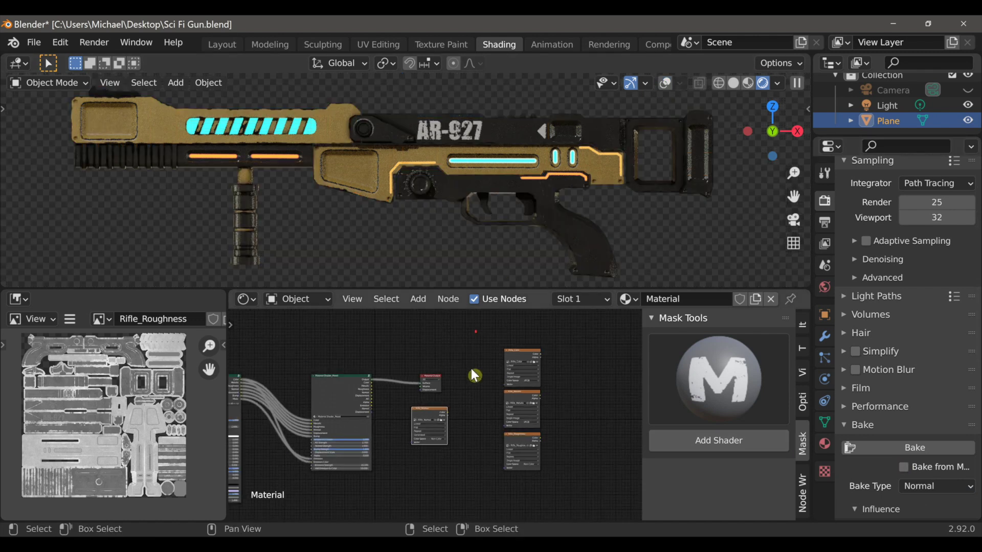
{"action": "left_click_drag", "start_coordinate": [464, 343], "coordinate": [530, 460]}
{"action": "key", "text": "g"}
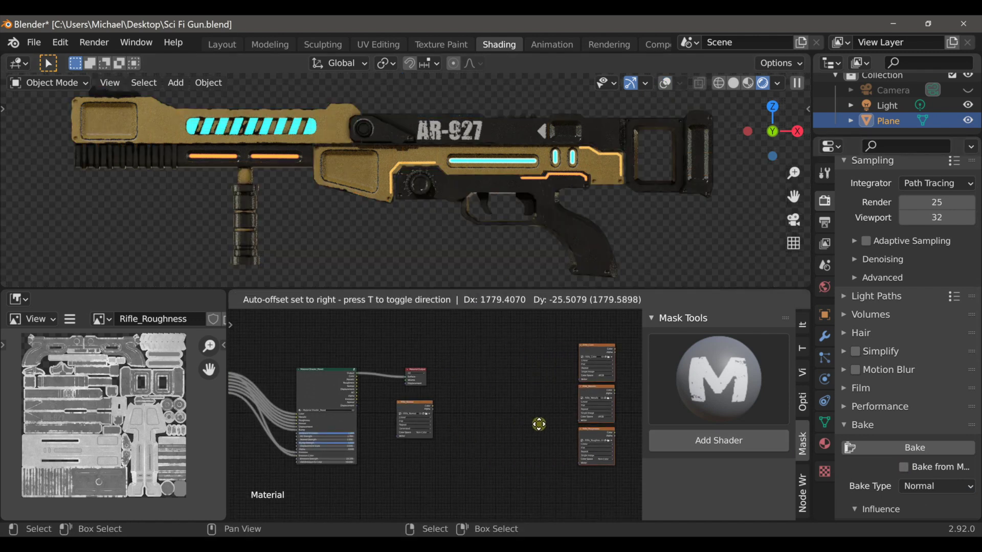
{"action": "left_click", "coordinate": [538, 424]}
{"action": "left_click_drag", "start_coordinate": [427, 379], "coordinate": [509, 373]}
{"action": "left_click_drag", "start_coordinate": [422, 411], "coordinate": [543, 433]}
Step: Add a Principled BSDF node between the shader preset and the Material Output
{"action": "scroll", "coordinate": [431, 425], "scroll_direction": "up", "scroll_amount": 1}
{"action": "key", "text": "shift+a"}
{"action": "mouse_move", "coordinate": [384, 404]}
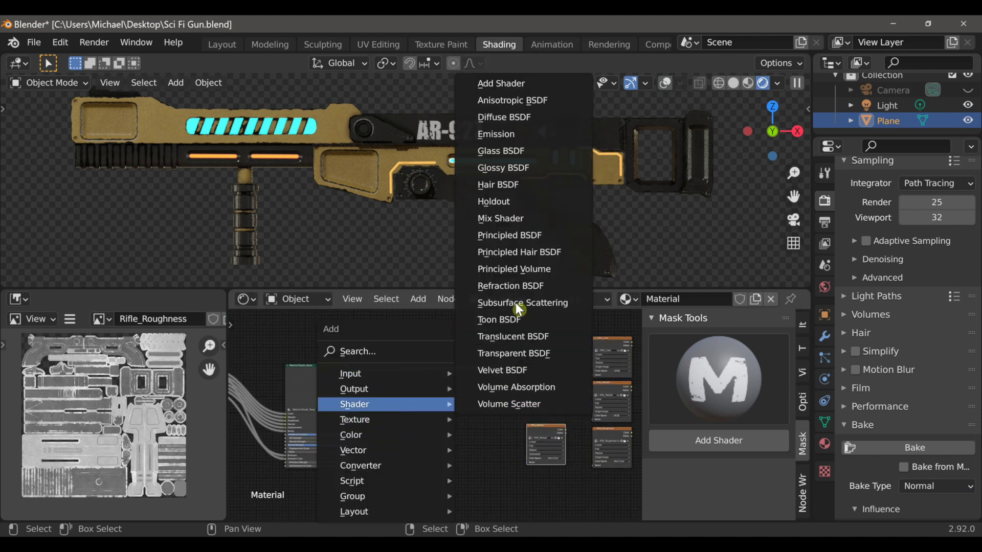
{"action": "left_click", "coordinate": [509, 236]}
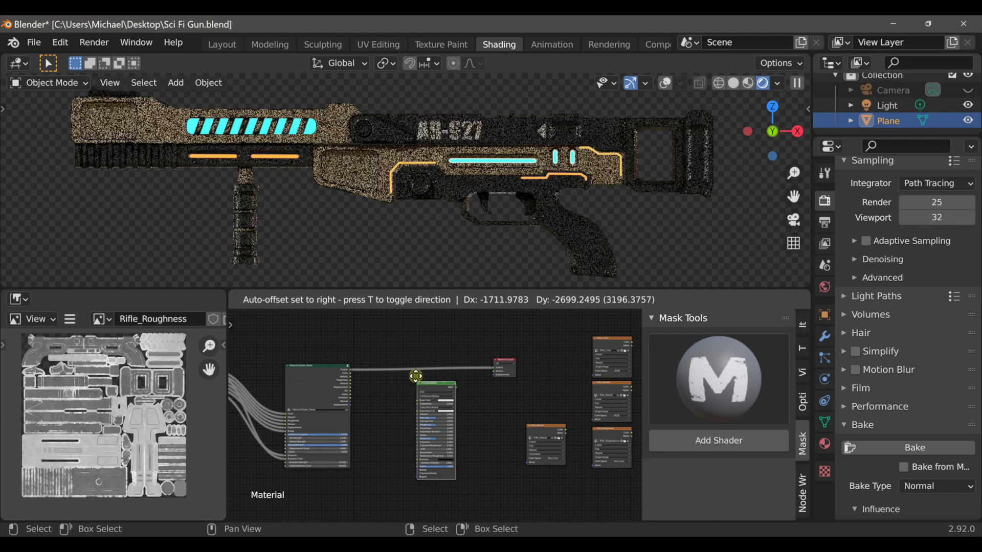
{"action": "left_click", "coordinate": [417, 375]}
Step: Connect the preset's Color, Metallic and Roughness outputs to the Base Color, Metallic and Roughness inputs of the Principled BSDF
{"action": "scroll", "coordinate": [357, 372], "scroll_direction": "up", "scroll_amount": 3}
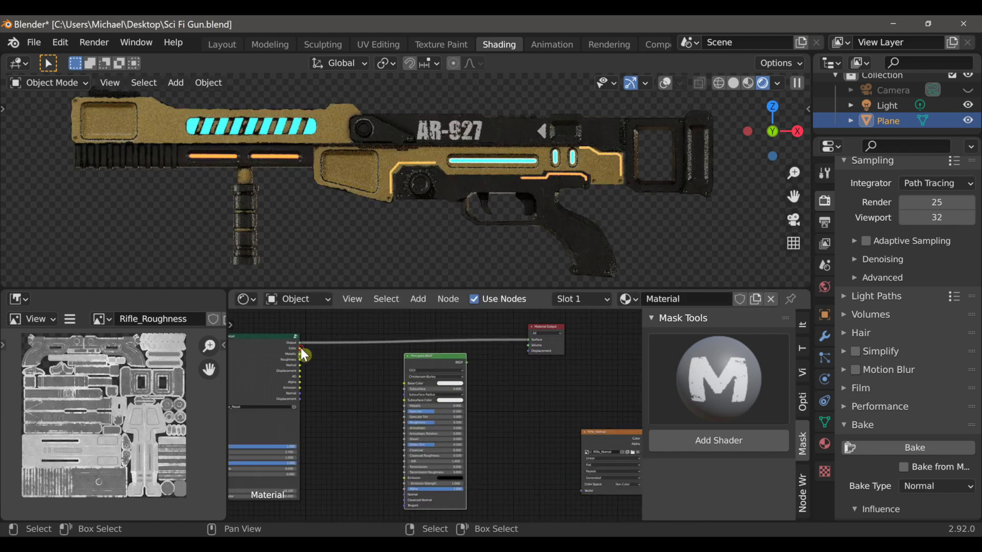
{"action": "left_click_drag", "start_coordinate": [301, 348], "coordinate": [404, 383]}
{"action": "left_click_drag", "start_coordinate": [303, 355], "coordinate": [404, 406]}
{"action": "left_click_drag", "start_coordinate": [300, 360], "coordinate": [404, 423]}
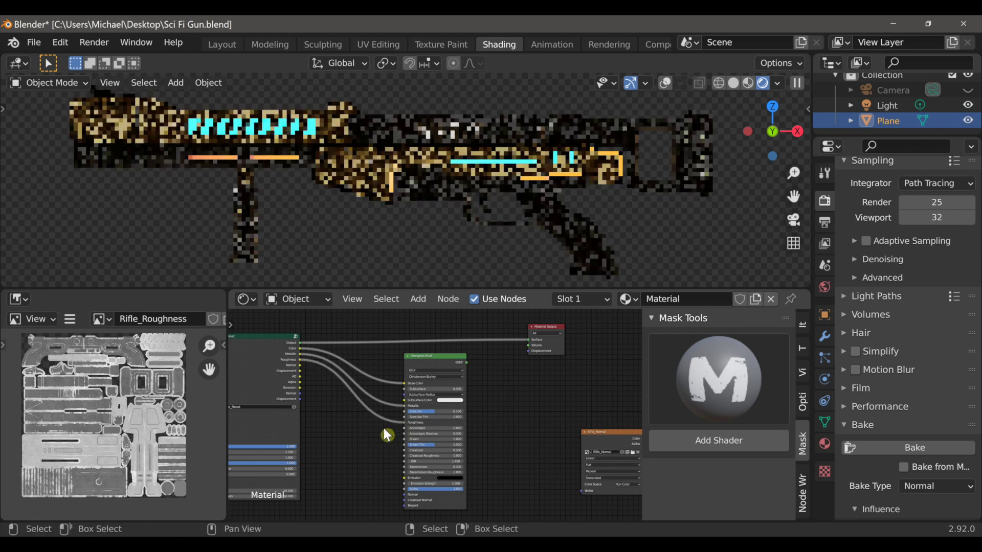
Step: Link the preset's lower Normal output to the Principled BSDF's Normal input and route the BSDF to the Material Output's Surface
{"action": "scroll", "coordinate": [384, 428], "scroll_direction": "up", "scroll_amount": 2}
{"action": "left_click_drag", "start_coordinate": [288, 360], "coordinate": [312, 369]}
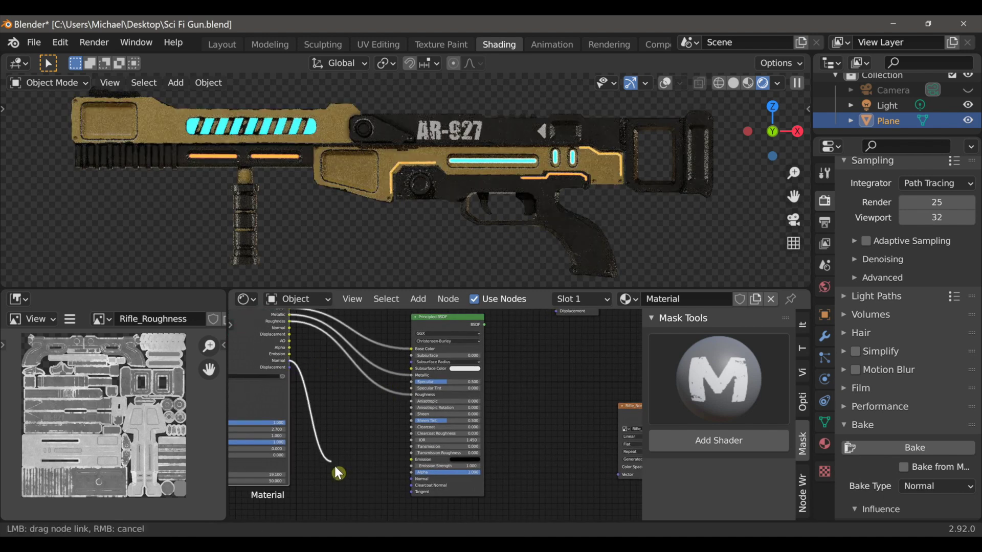
{"action": "left_click_drag", "start_coordinate": [408, 478], "coordinate": [406, 480]}
{"action": "left_click_drag", "start_coordinate": [289, 361], "coordinate": [415, 479]}
{"action": "middle_click_drag", "start_coordinate": [338, 416], "coordinate": [381, 417]}
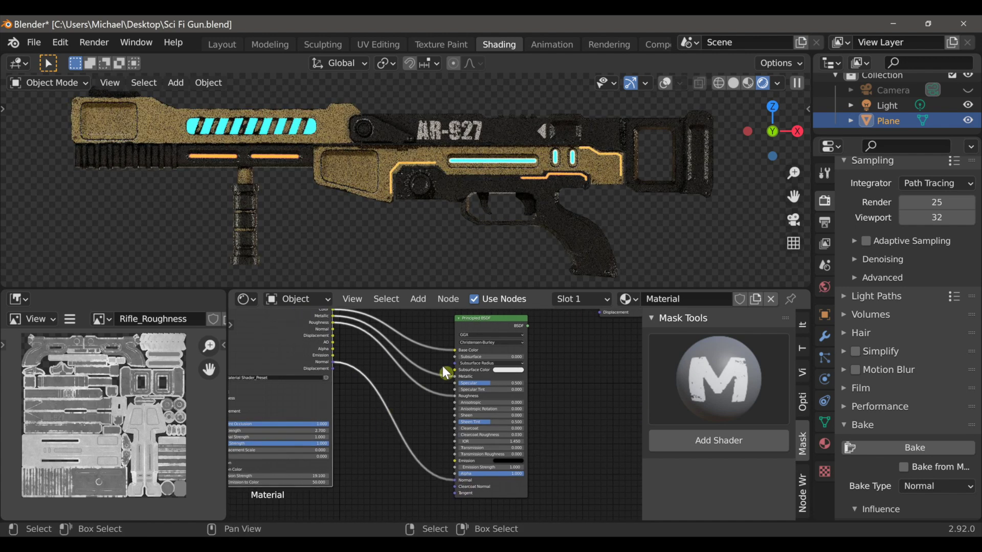
{"action": "left_click", "coordinate": [473, 320], "text": "ctrl+shift"}
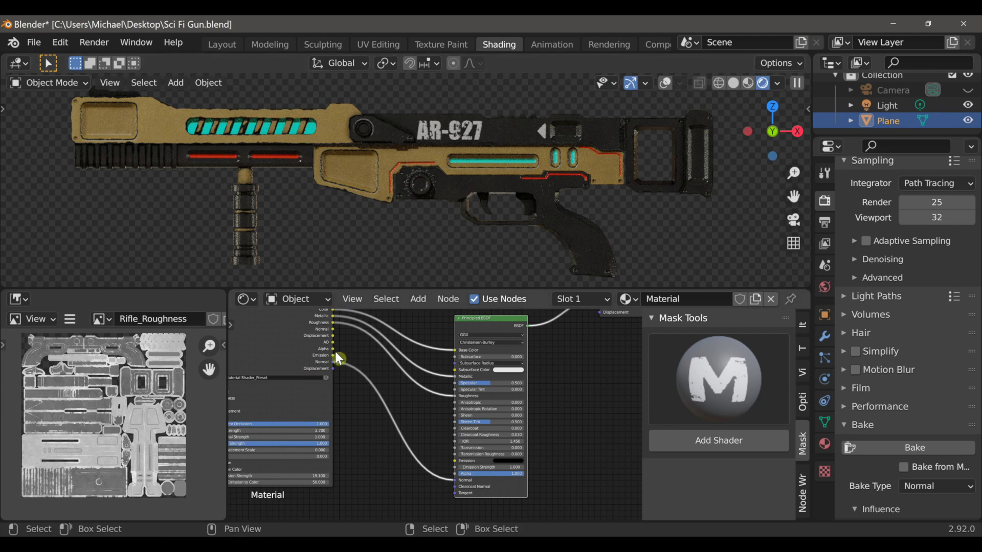
{"action": "left_click_drag", "start_coordinate": [333, 354], "coordinate": [372, 389]}
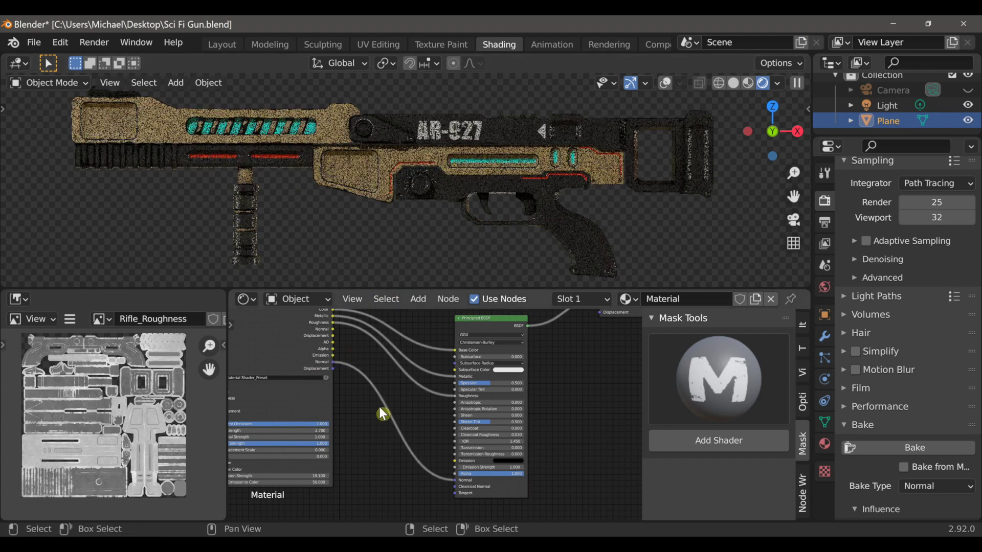
Step: Insert a Bevel node into the link between the preset's Normal output and the Principled BSDF
{"action": "key", "text": "shift+a"}
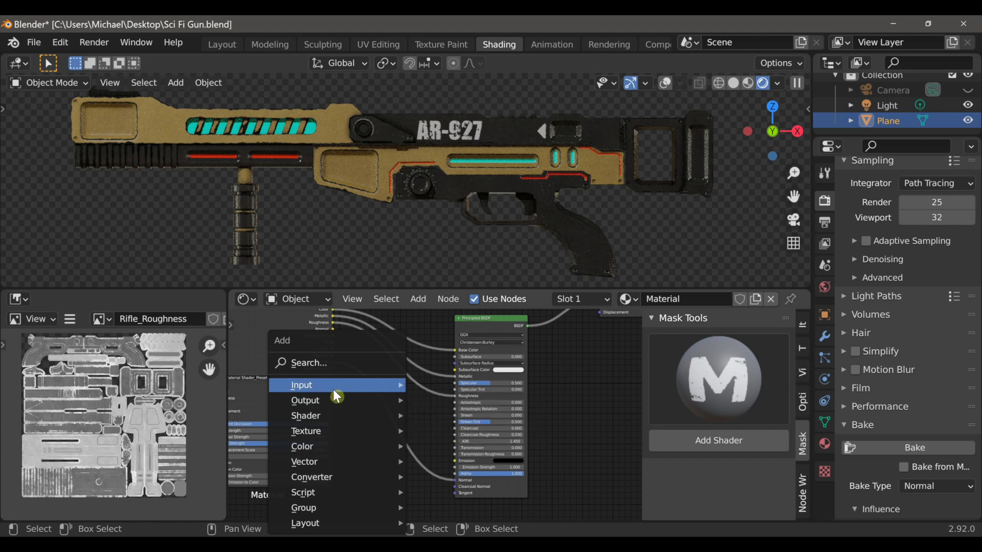
{"action": "mouse_move", "coordinate": [333, 387]}
{"action": "left_click", "coordinate": [439, 114]}
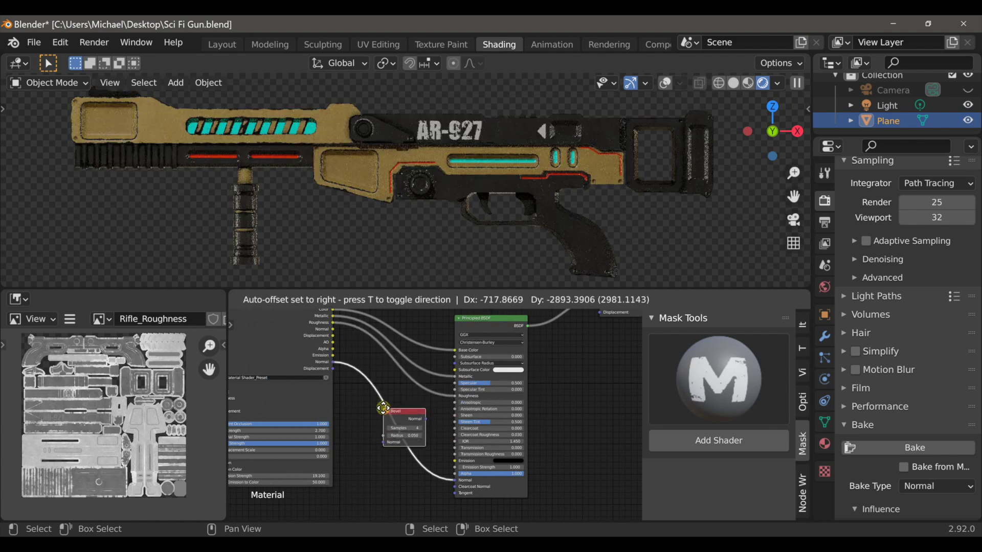
{"action": "left_click", "coordinate": [404, 425]}
Step: Disconnect the Base Color link and set the Bevel node to 11 samples with a 0.020 radius
{"action": "middle_click_drag", "start_coordinate": [349, 180], "coordinate": [368, 195]}
{"action": "left_click_drag", "start_coordinate": [454, 351], "coordinate": [422, 342]}
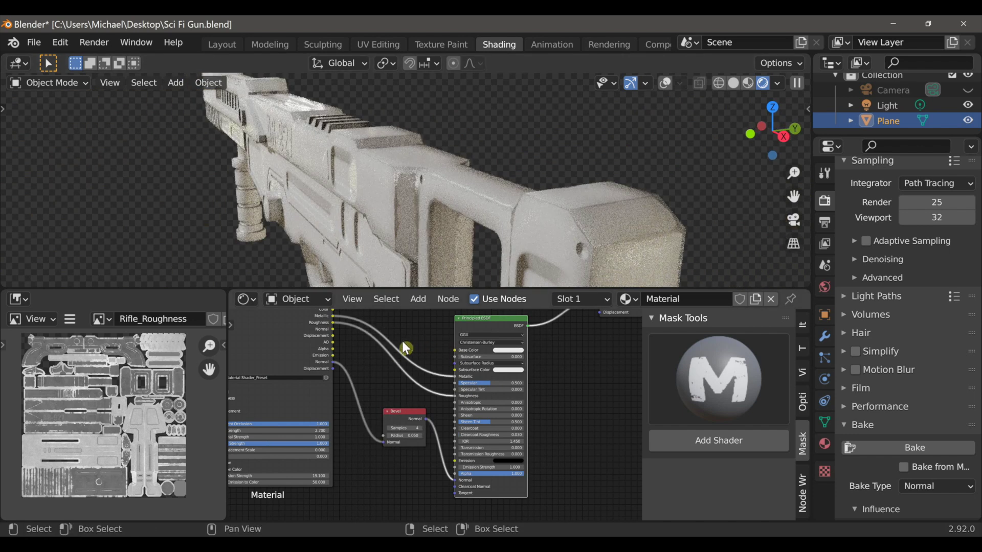
{"action": "scroll", "coordinate": [414, 455], "scroll_direction": "up", "scroll_amount": 3}
{"action": "left_click_drag", "start_coordinate": [389, 439], "coordinate": [424, 438]}
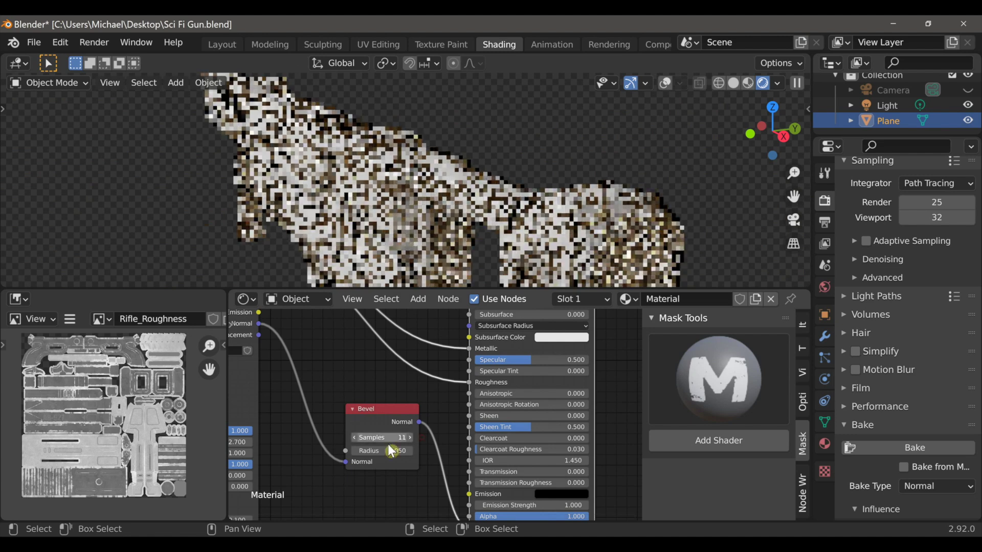
{"action": "middle_click_drag", "start_coordinate": [389, 448], "coordinate": [412, 441]}
{"action": "left_click", "coordinate": [412, 446]}
{"action": "type", "text": "0.0"}
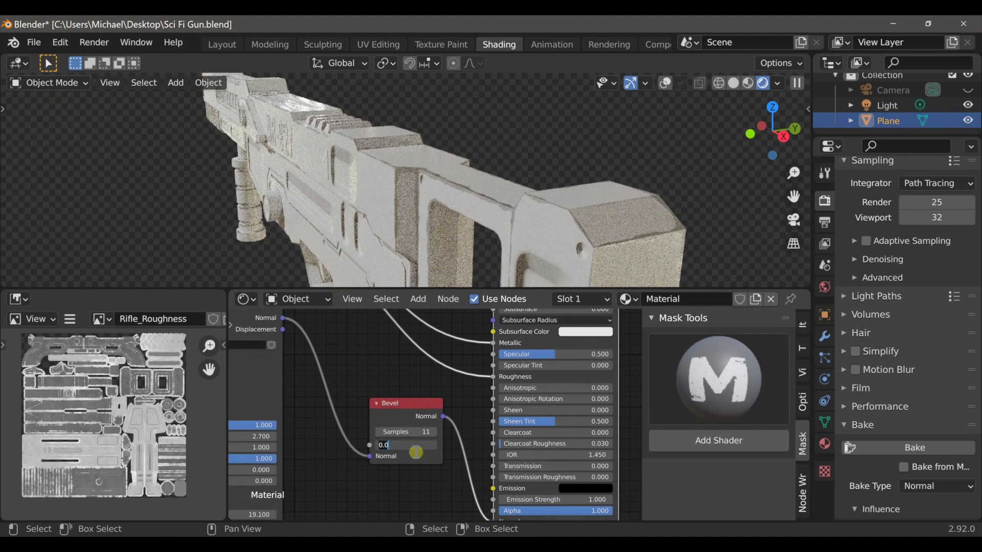
{"action": "type", "text": "2"}
{"action": "key", "text": "Return"}
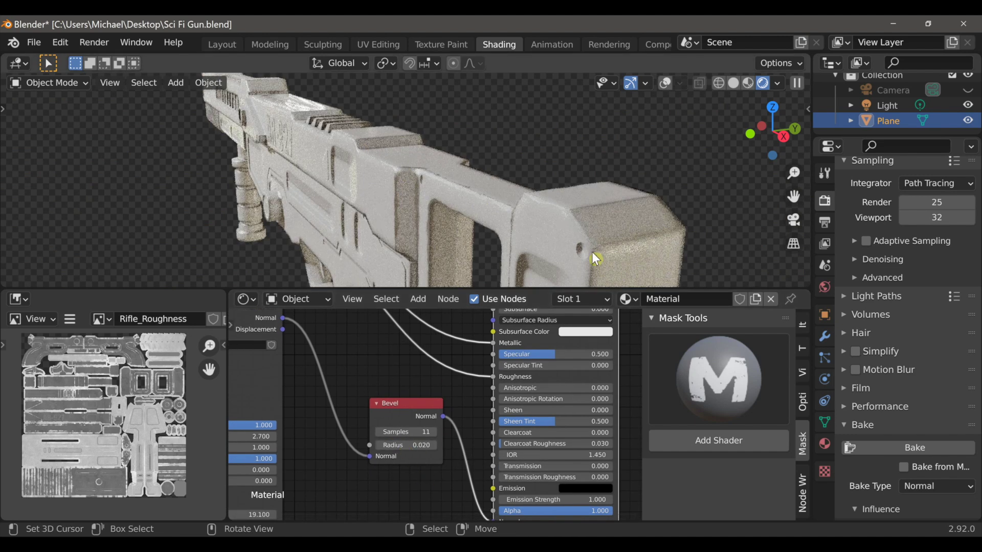
Step: Check the bevelled edges from another angle and in front view, and reconnect the preset's Color output to Base Color
{"action": "middle_click_drag", "start_coordinate": [605, 236], "coordinate": [477, 228]}
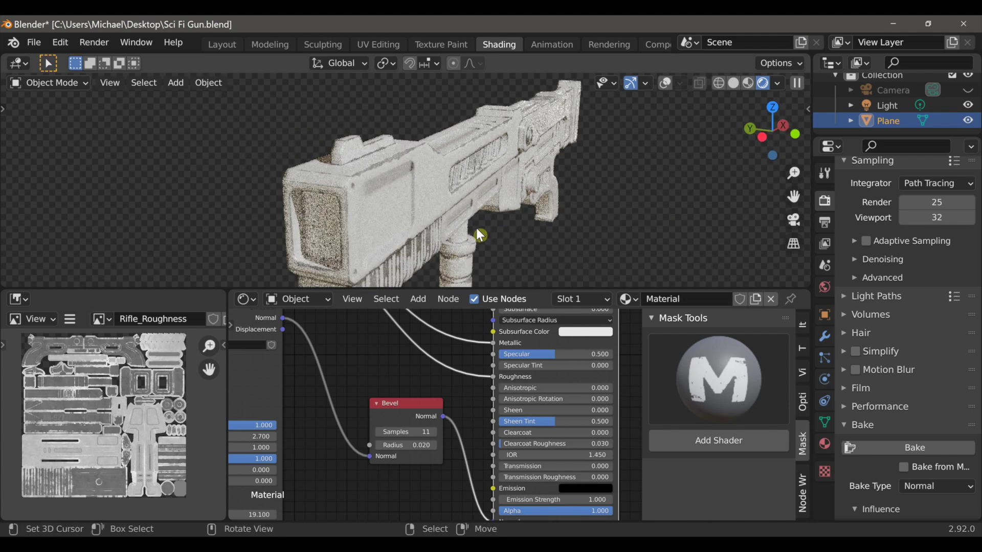
{"action": "scroll", "coordinate": [476, 228], "scroll_direction": "up", "scroll_amount": 3}
{"action": "key", "text": "KP_1"}
{"action": "scroll", "coordinate": [517, 227], "scroll_direction": "up", "scroll_amount": 1}
{"action": "middle_click_drag", "start_coordinate": [533, 205], "coordinate": [521, 217], "text": "shift"}
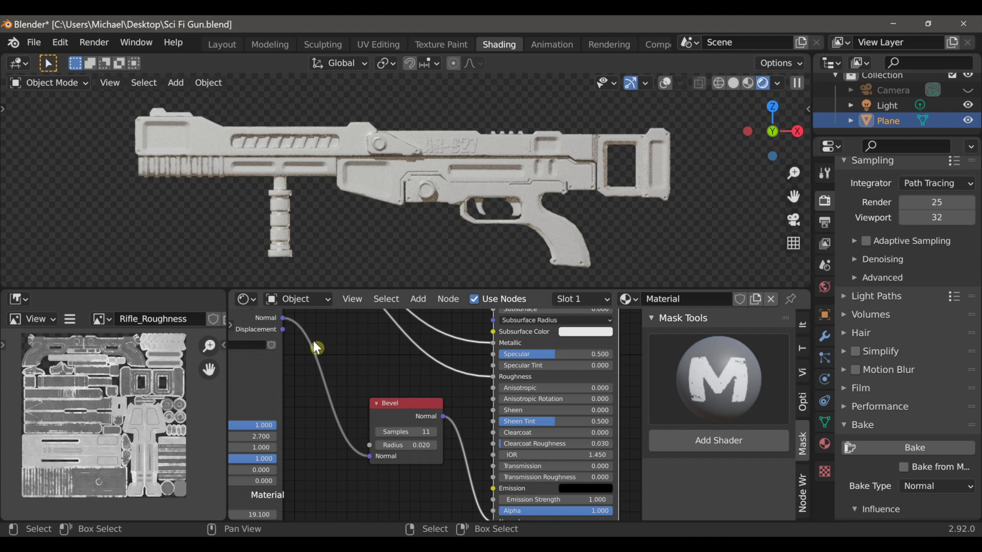
{"action": "scroll", "coordinate": [317, 348], "scroll_direction": "down", "scroll_amount": 3}
{"action": "left_click_drag", "start_coordinate": [320, 333], "coordinate": [442, 373]}
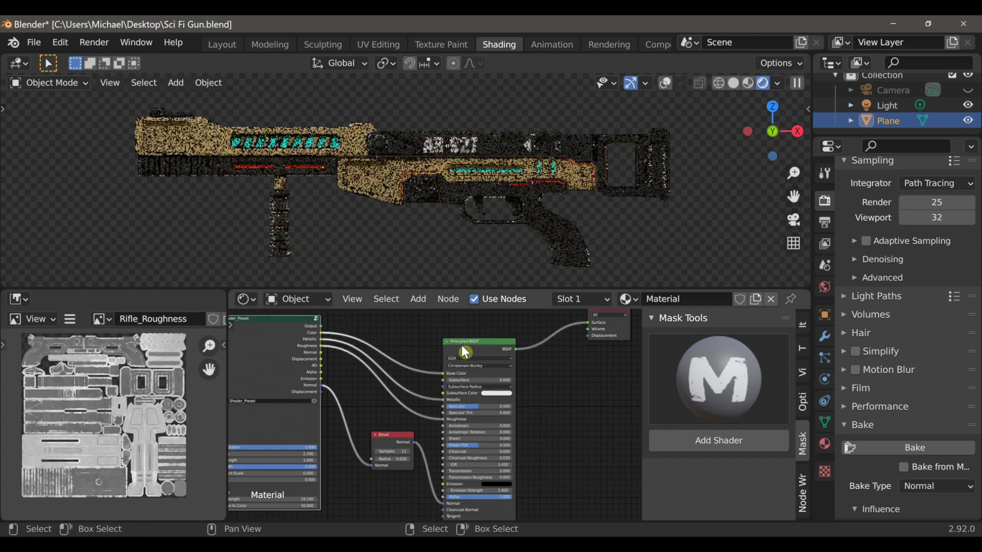
Step: Bake the normal map with the Rifle_Normal texture node selected beside the Principled BSDF and the viewport overlays turned on
{"action": "scroll", "coordinate": [511, 378], "scroll_direction": "down", "scroll_amount": 4}
{"action": "middle_click_drag", "start_coordinate": [511, 378], "coordinate": [398, 351]}
{"action": "left_click", "coordinate": [509, 409]}
{"action": "left_click_drag", "start_coordinate": [512, 411], "coordinate": [470, 402]}
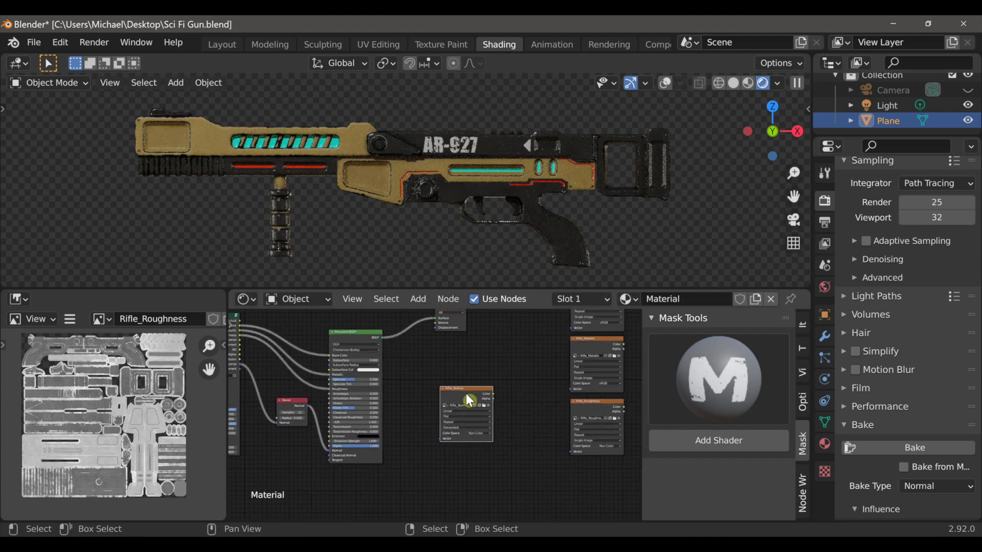
{"action": "left_click", "coordinate": [665, 83]}
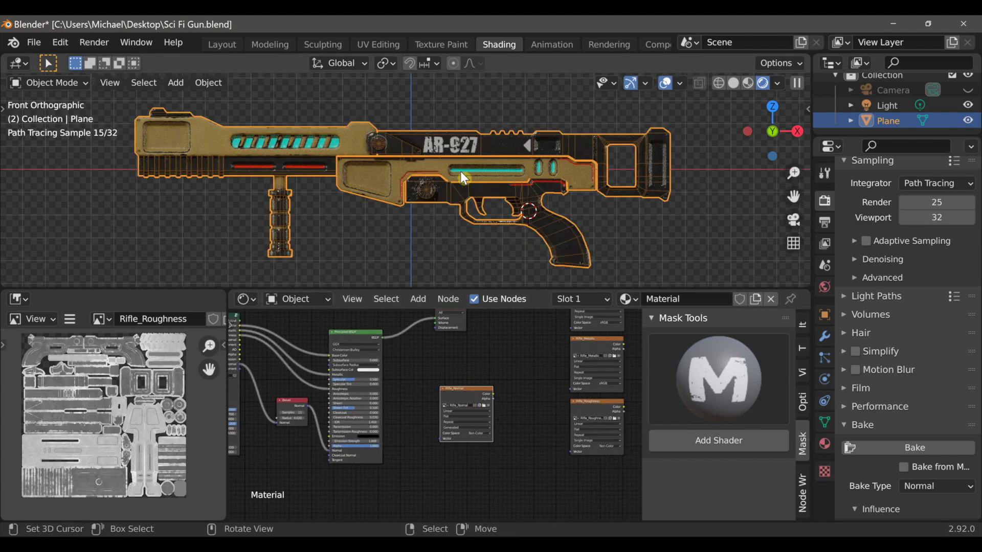
{"action": "left_click", "coordinate": [915, 447]}
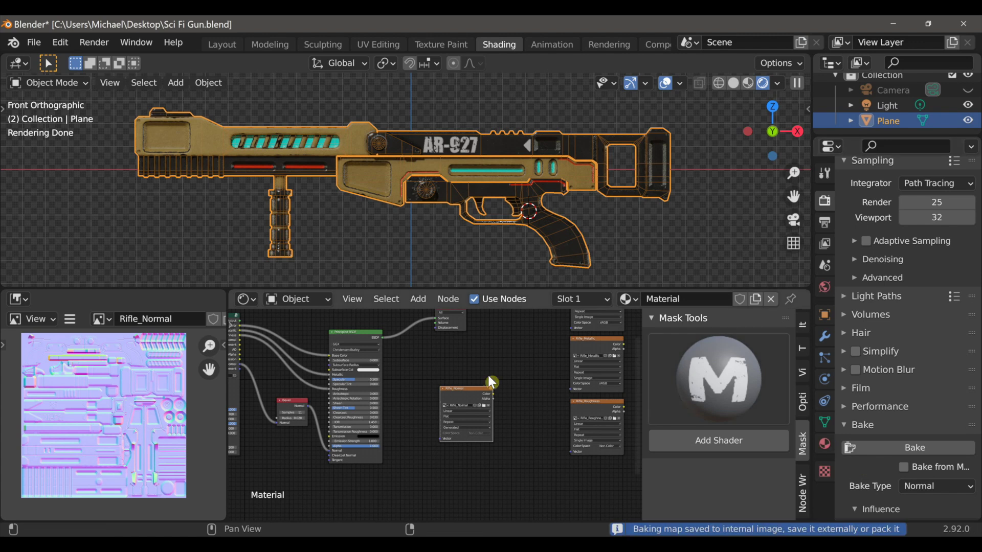
{"action": "scroll", "coordinate": [120, 447], "scroll_direction": "up", "scroll_amount": 9}
{"action": "middle_click_drag", "start_coordinate": [121, 447], "coordinate": [142, 387]}
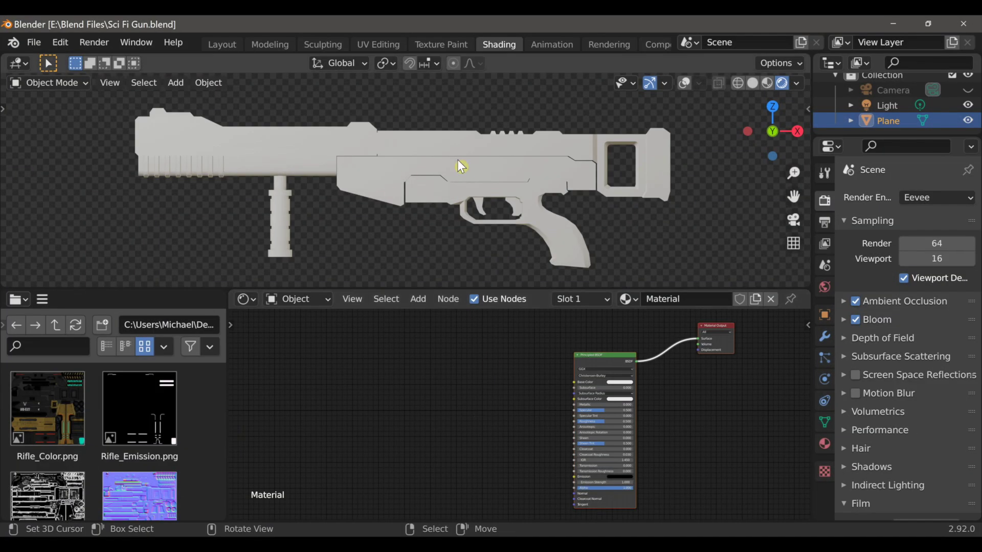
Step: In the plain Eevee version of the rifle file, add a Normal Map node and connect it to the Principled BSDF's Normal input
{"action": "scroll", "coordinate": [115, 465], "scroll_direction": "down", "scroll_amount": 3}
{"action": "scroll", "coordinate": [114, 465], "scroll_direction": "up", "scroll_amount": 3}
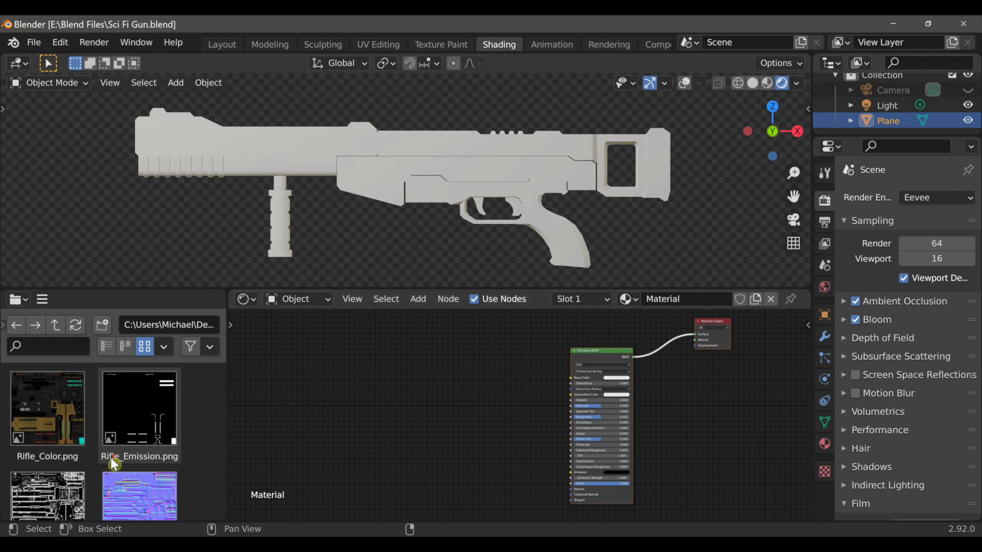
{"action": "middle_click_drag", "start_coordinate": [531, 231], "coordinate": [459, 252]}
{"action": "key", "text": "shift+a"}
{"action": "mouse_move", "coordinate": [449, 462]}
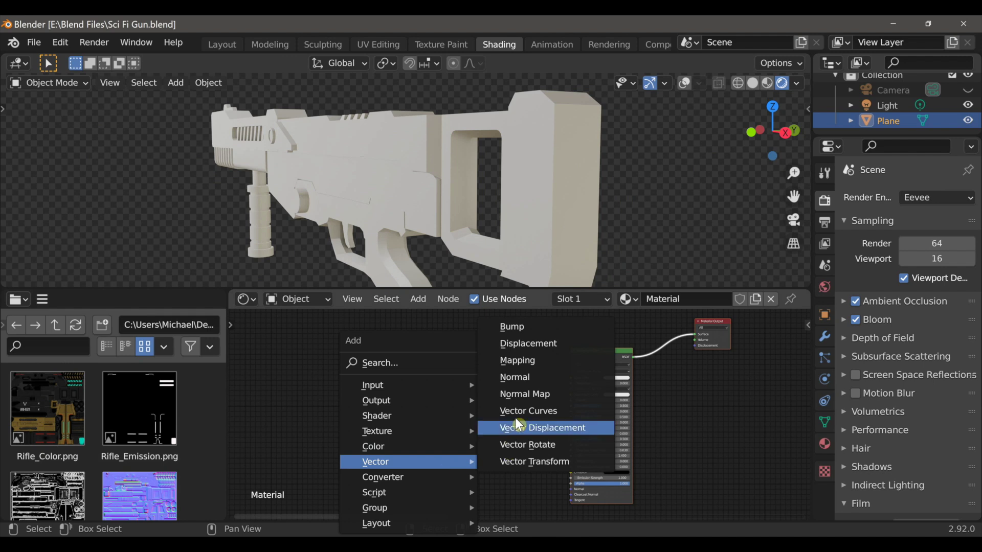
{"action": "left_click", "coordinate": [518, 397]}
{"action": "left_click", "coordinate": [460, 455]}
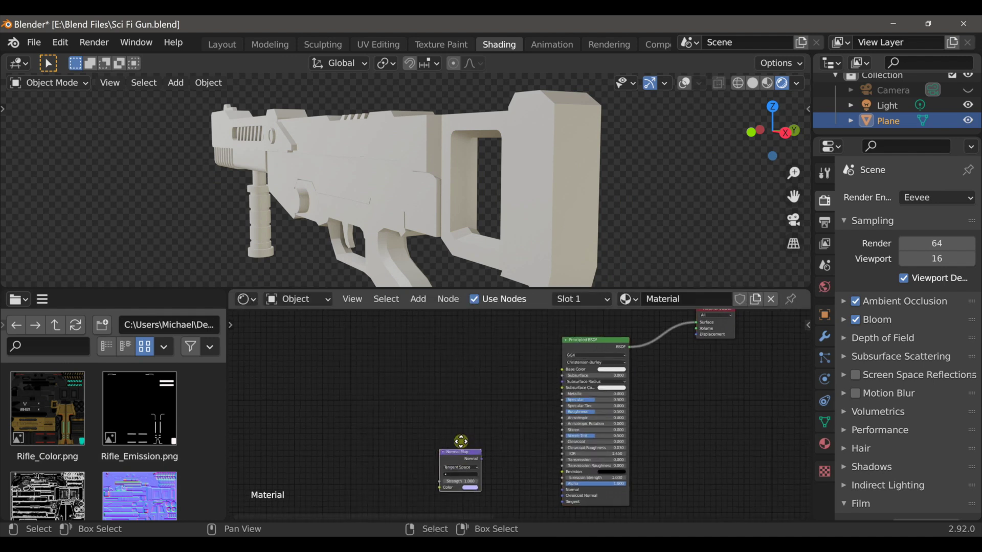
{"action": "left_click_drag", "start_coordinate": [480, 458], "coordinate": [564, 490]}
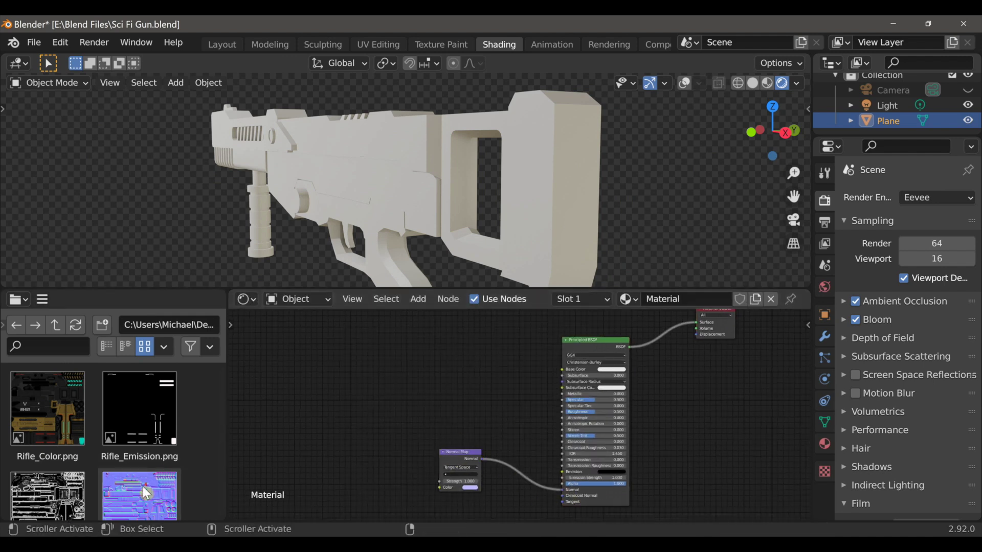
Step: Bring in the baked Rifle_Normal texture as an image node and connect its Color output to the Normal Map's Color input
{"action": "scroll", "coordinate": [143, 487], "scroll_direction": "down", "scroll_amount": 1}
{"action": "left_click_drag", "start_coordinate": [143, 486], "coordinate": [304, 425]}
{"action": "left_click_drag", "start_coordinate": [338, 436], "coordinate": [350, 429]}
{"action": "left_click", "coordinate": [360, 411]}
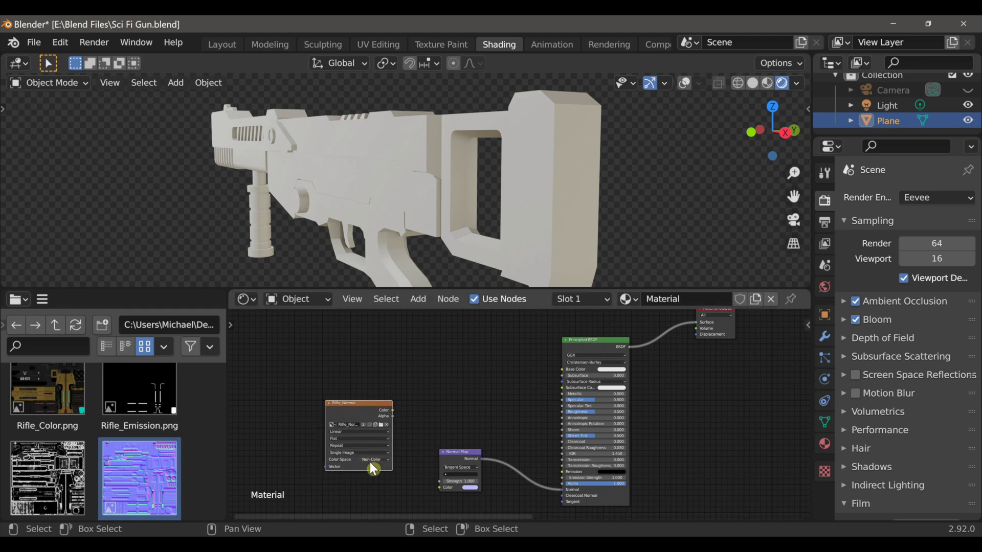
{"action": "scroll", "coordinate": [372, 466], "scroll_direction": "up", "scroll_amount": 4}
{"action": "middle_click_drag", "start_coordinate": [377, 462], "coordinate": [412, 436]}
{"action": "left_click_drag", "start_coordinate": [331, 365], "coordinate": [342, 402]}
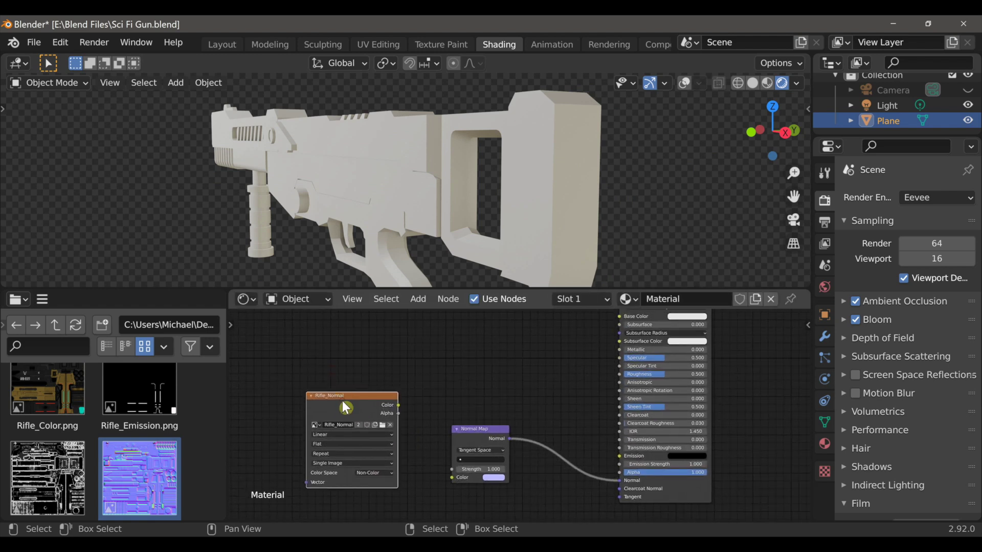
{"action": "middle_click_drag", "start_coordinate": [491, 240], "coordinate": [541, 172]}
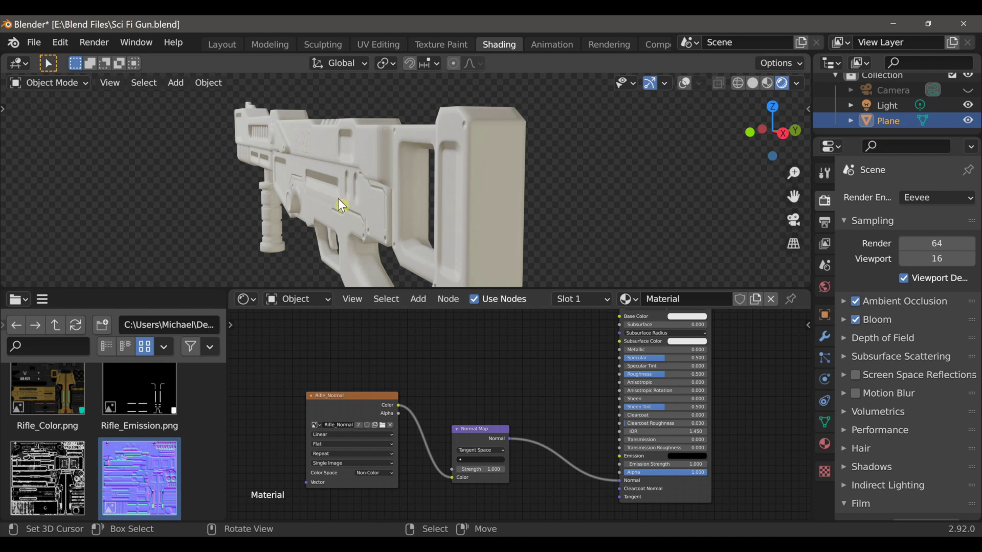
Step: Examine the baked normal detail on the rifle's lettering, side panels, dial and stock from several angles
{"action": "middle_click_drag", "start_coordinate": [341, 205], "coordinate": [373, 225]}
{"action": "middle_click_drag", "start_coordinate": [373, 225], "coordinate": [406, 204], "text": "ctrl"}
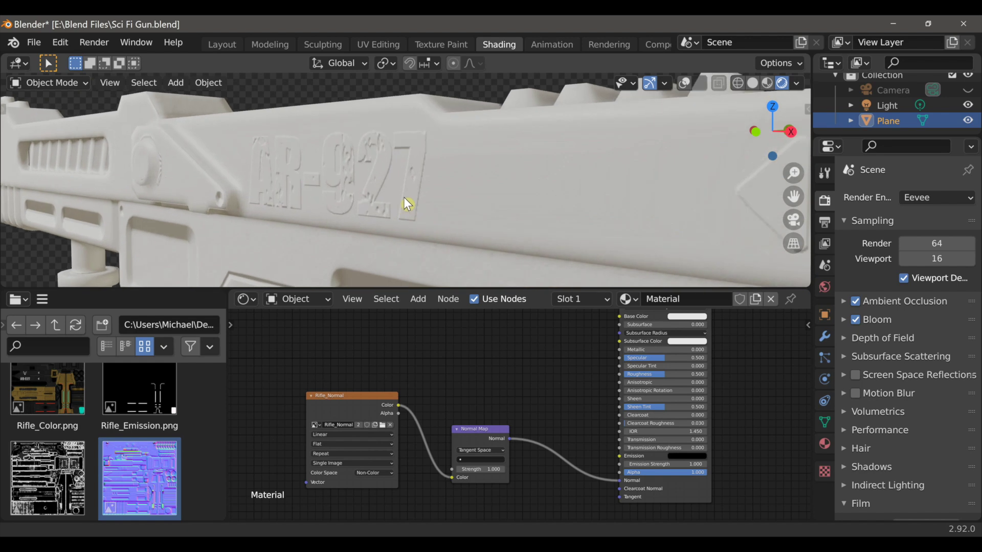
{"action": "middle_click_drag", "start_coordinate": [345, 180], "coordinate": [370, 124]}
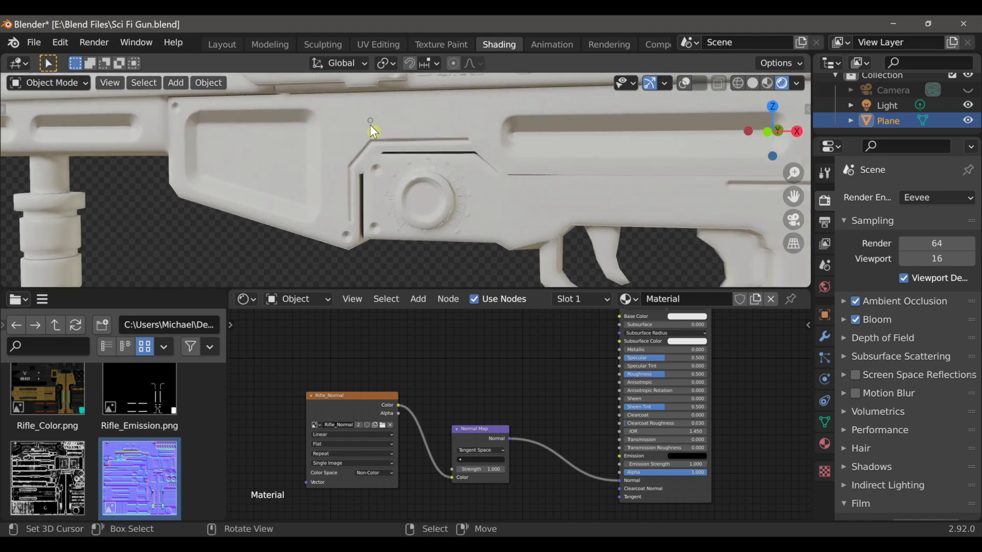
{"action": "scroll", "coordinate": [455, 216], "scroll_direction": "up", "scroll_amount": 3}
{"action": "scroll", "coordinate": [476, 230], "scroll_direction": "down", "scroll_amount": 6}
{"action": "middle_click_drag", "start_coordinate": [476, 231], "coordinate": [307, 258], "text": "shift"}
{"action": "scroll", "coordinate": [553, 187], "scroll_direction": "up", "scroll_amount": 2}
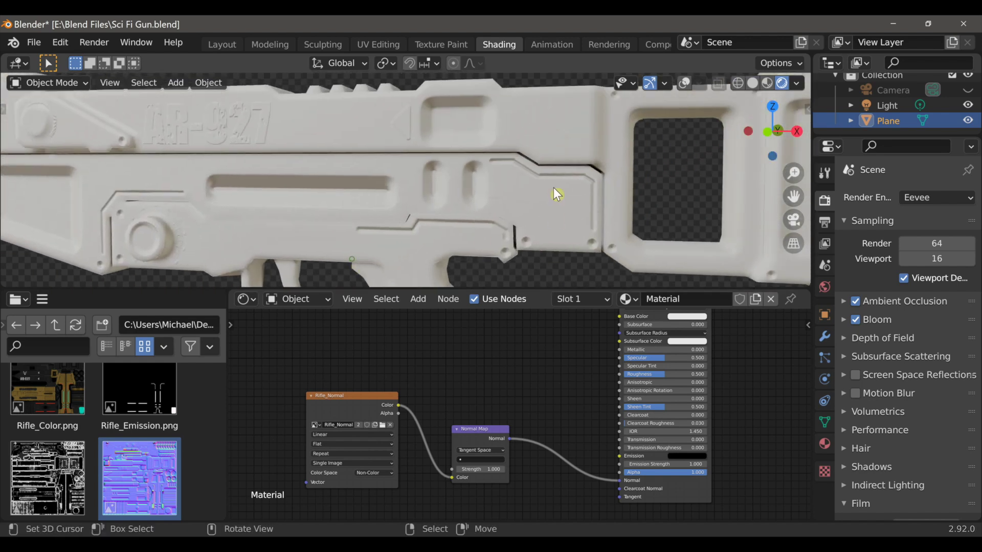
{"action": "middle_click_drag", "start_coordinate": [425, 188], "coordinate": [351, 244]}
{"action": "scroll", "coordinate": [328, 203], "scroll_direction": "up", "scroll_amount": 4}
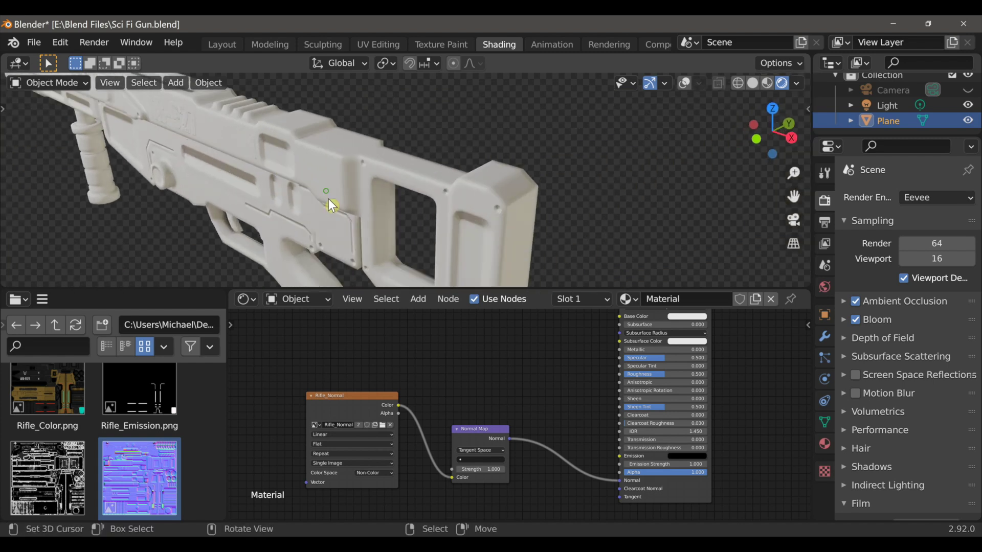
{"action": "middle_click_drag", "start_coordinate": [411, 230], "coordinate": [562, 173]}
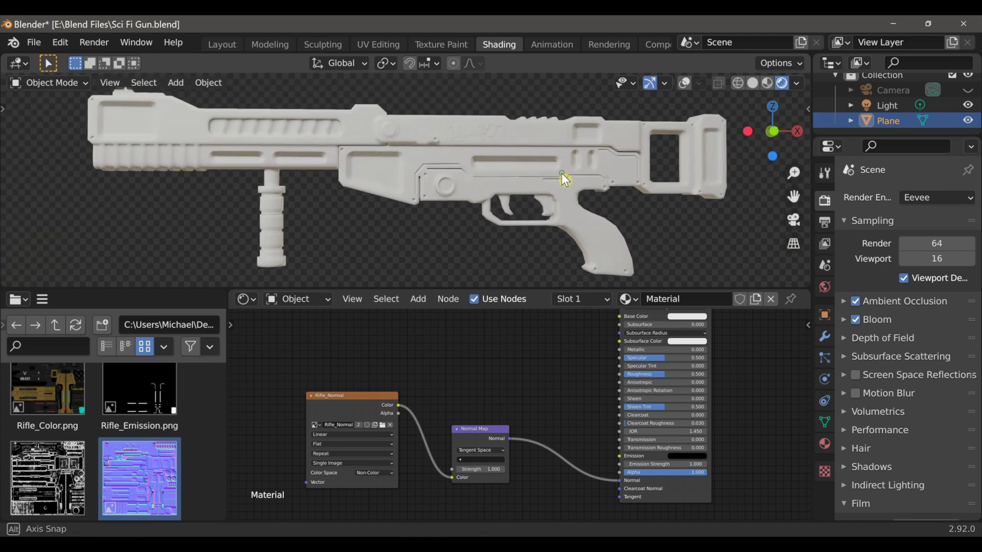
Step: Move the Rifle_Normal texture and Normal Map nodes together farther down in the node graph
{"action": "scroll", "coordinate": [373, 407], "scroll_direction": "down", "scroll_amount": 3}
{"action": "left_click_drag", "start_coordinate": [362, 395], "coordinate": [525, 451]}
{"action": "middle_click_drag", "start_coordinate": [526, 444], "coordinate": [502, 436]}
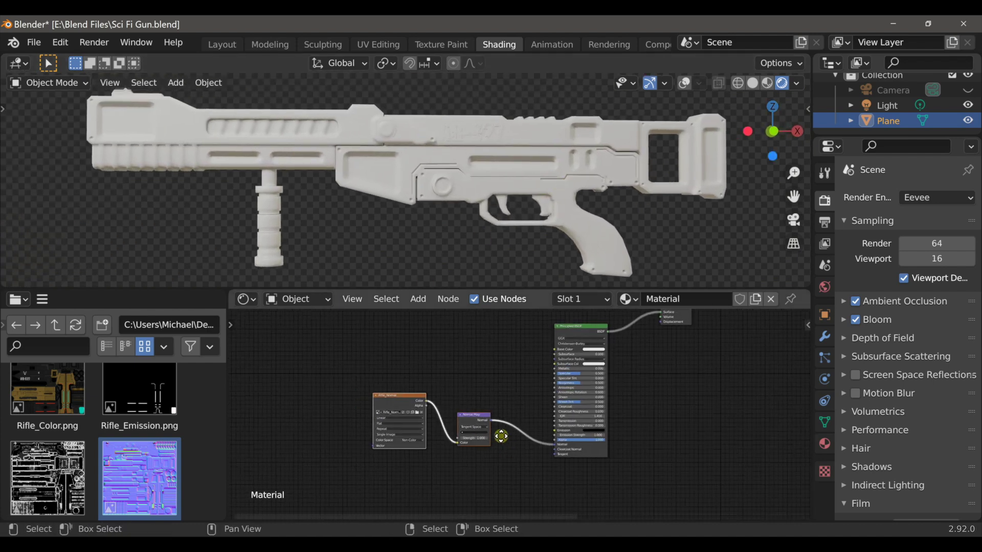
{"action": "left_click_drag", "start_coordinate": [471, 415], "coordinate": [477, 455]}
Step: Bring in Rifle_Color.png as an image texture node and connect its Color output to the Principled BSDF's Base Color
{"action": "left_click_drag", "start_coordinate": [47, 390], "coordinate": [392, 394]}
{"action": "left_click_drag", "start_coordinate": [417, 396], "coordinate": [554, 350]}
{"action": "scroll", "coordinate": [421, 327], "scroll_direction": "up", "scroll_amount": 1}
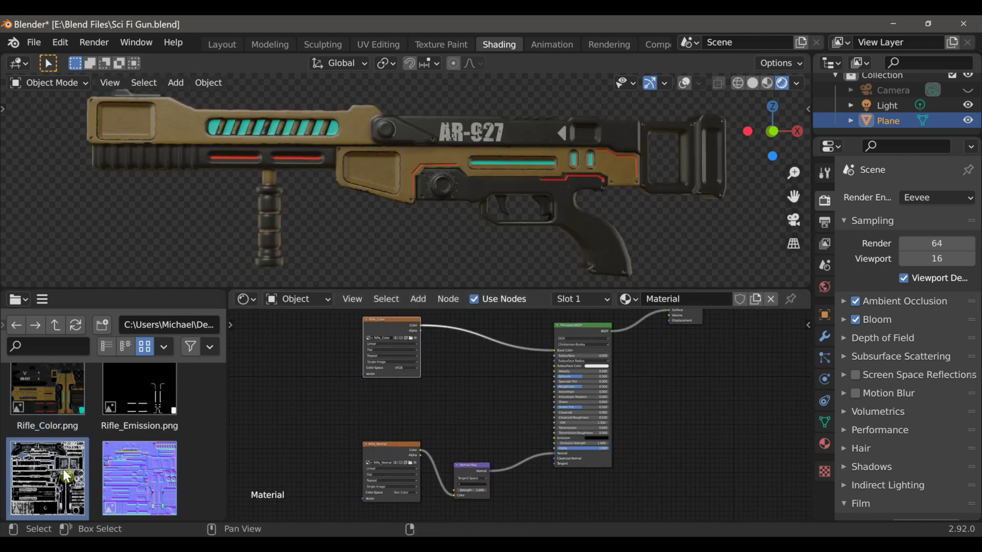
Step: Bring in the baked Rifle_Metallic image texture, connect its Color output to the Principled BSDF's Metallic input and collapse the node
{"action": "left_click_drag", "start_coordinate": [66, 477], "coordinate": [362, 382]}
{"action": "scroll", "coordinate": [352, 438], "scroll_direction": "up", "scroll_amount": 4}
{"action": "left_click", "coordinate": [372, 464]}
{"action": "scroll", "coordinate": [452, 417], "scroll_direction": "down", "scroll_amount": 2}
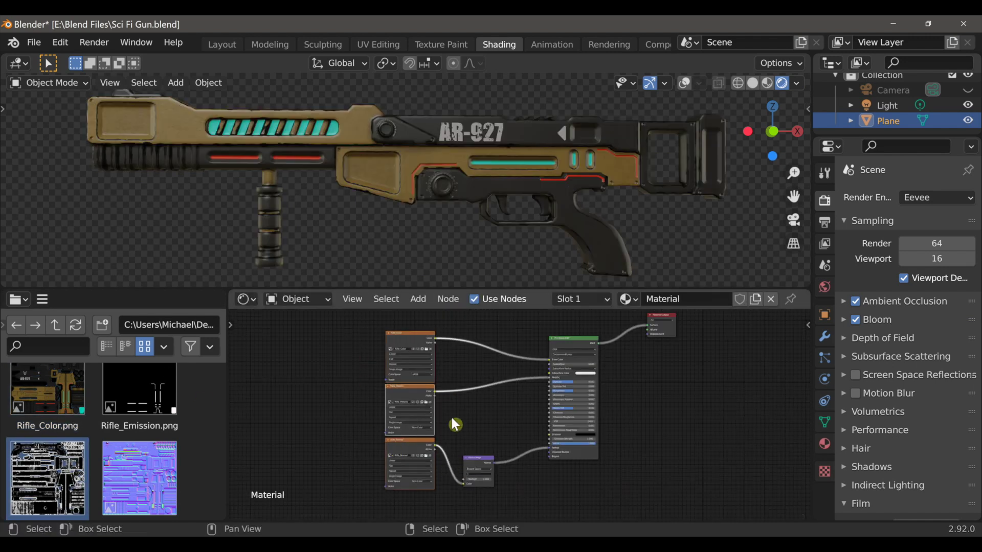
{"action": "key", "text": "h"}
Step: Bring in the baked Rifle_Roughness image texture, connect its Color output to the Principled BSDF's Roughness input and collapse the node
{"action": "scroll", "coordinate": [105, 428], "scroll_direction": "down", "scroll_amount": 3}
{"action": "left_click_drag", "start_coordinate": [56, 468], "coordinate": [416, 427]}
{"action": "left_click_drag", "start_coordinate": [428, 428], "coordinate": [558, 380]}
{"action": "scroll", "coordinate": [399, 396], "scroll_direction": "up", "scroll_amount": 4}
{"action": "scroll", "coordinate": [480, 399], "scroll_direction": "down", "scroll_amount": 5}
{"action": "key", "text": "h"}
Step: Feed Rifle_Emission.png's Color through a Multiply math node into the Principled BSDF's Emission Strength, with the color texture connected to Emission
{"action": "key", "text": "s"}
{"action": "left_click", "coordinate": [489, 432]}
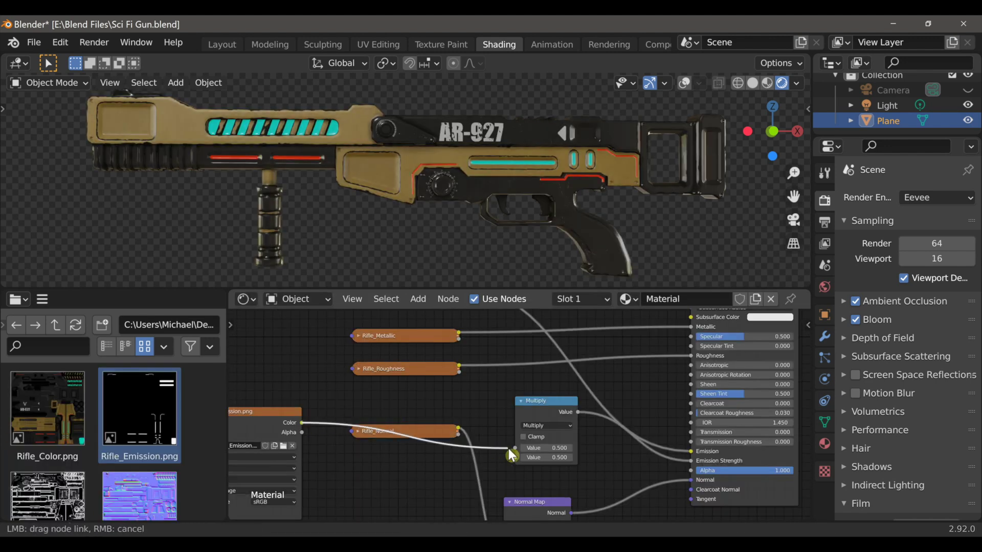
{"action": "scroll", "coordinate": [512, 414], "scroll_direction": "up", "scroll_amount": 2}
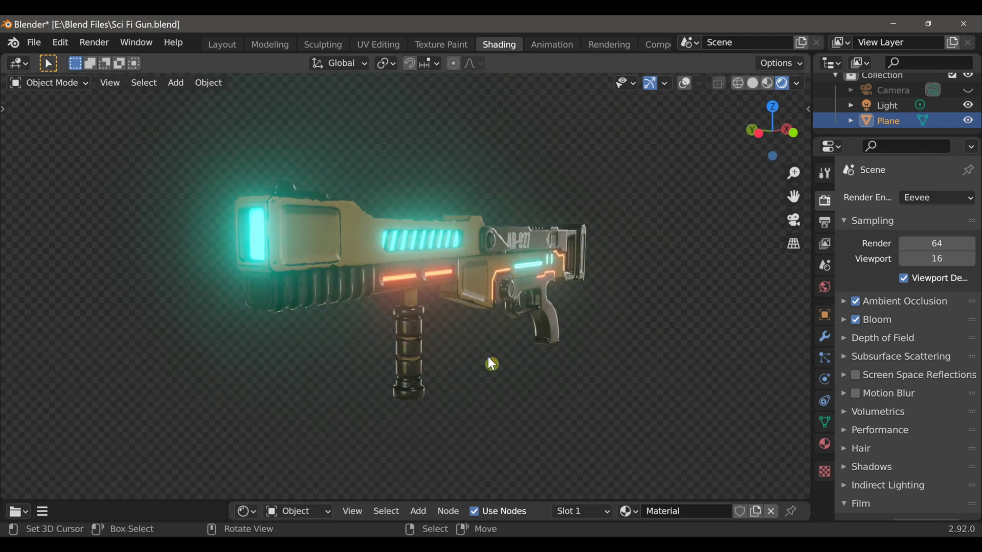
Step: Enlarge the 3D viewport and examine the rifle's glowing emission strips and finished baked material from several angles
{"action": "left_click_drag", "start_coordinate": [433, 290], "coordinate": [434, 532]}
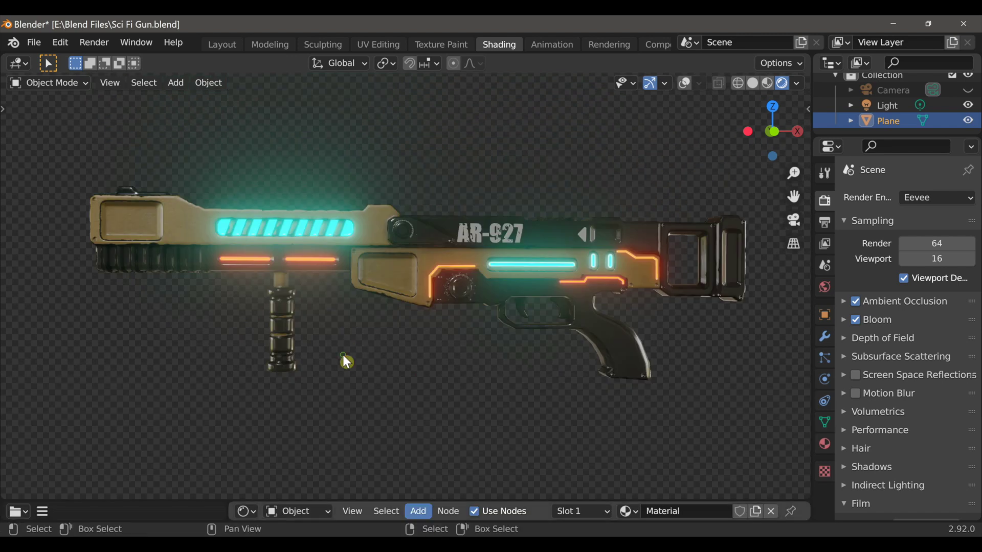
{"action": "middle_click_drag", "start_coordinate": [342, 354], "coordinate": [462, 342]}
{"action": "scroll", "coordinate": [458, 338], "scroll_direction": "up", "scroll_amount": 5}
{"action": "scroll", "coordinate": [455, 368], "scroll_direction": "down", "scroll_amount": 3}
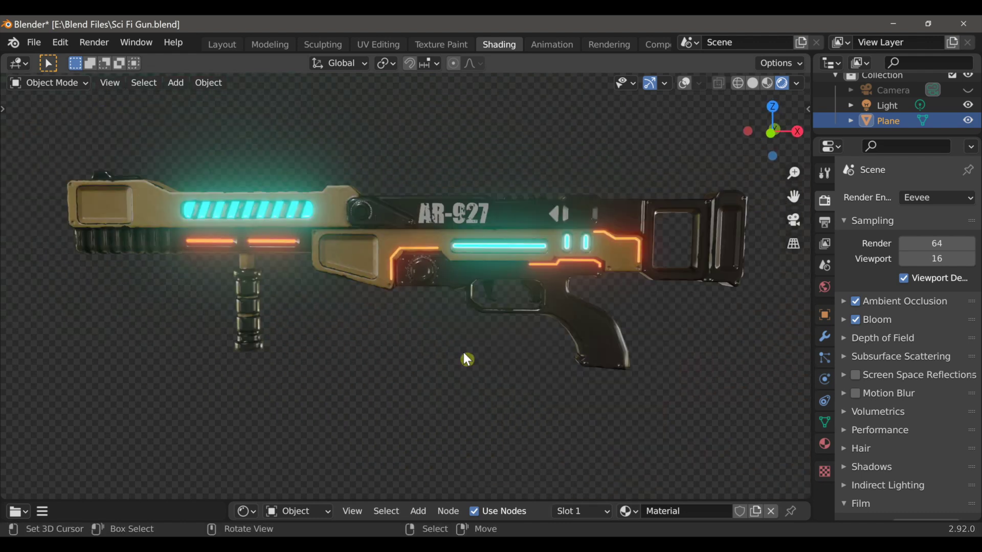
{"action": "scroll", "coordinate": [463, 353], "scroll_direction": "down", "scroll_amount": 1}
{"action": "scroll", "coordinate": [463, 352], "scroll_direction": "up", "scroll_amount": 2}
{"action": "scroll", "coordinate": [463, 354], "scroll_direction": "down", "scroll_amount": 1}
{"action": "middle_click_drag", "start_coordinate": [463, 352], "coordinate": [471, 374], "text": "alt"}
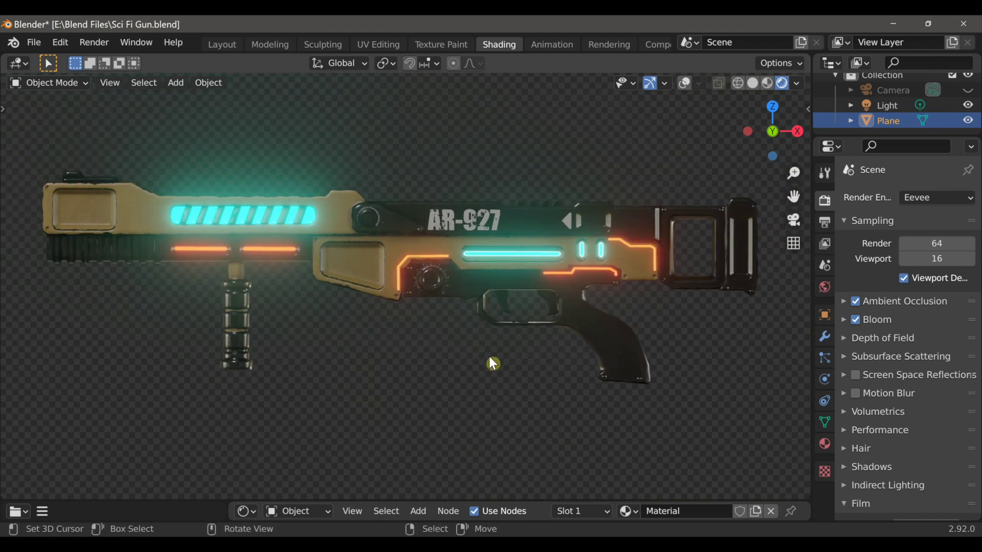